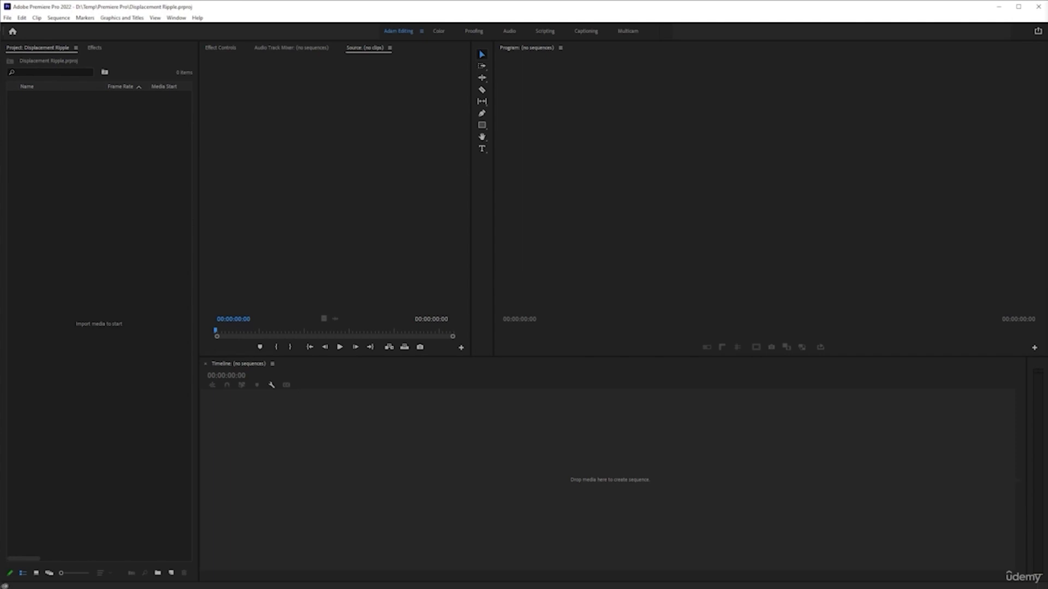
# Create a new sequence from the clip of the man jumping into the water
pyautogui.click(735, 244)
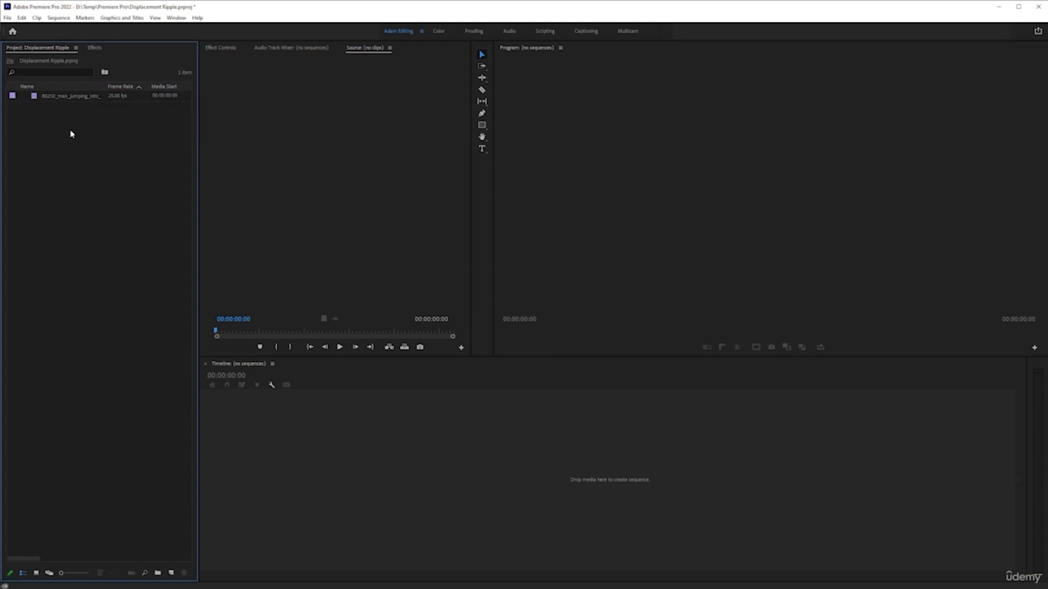
pyautogui.click(77, 97)
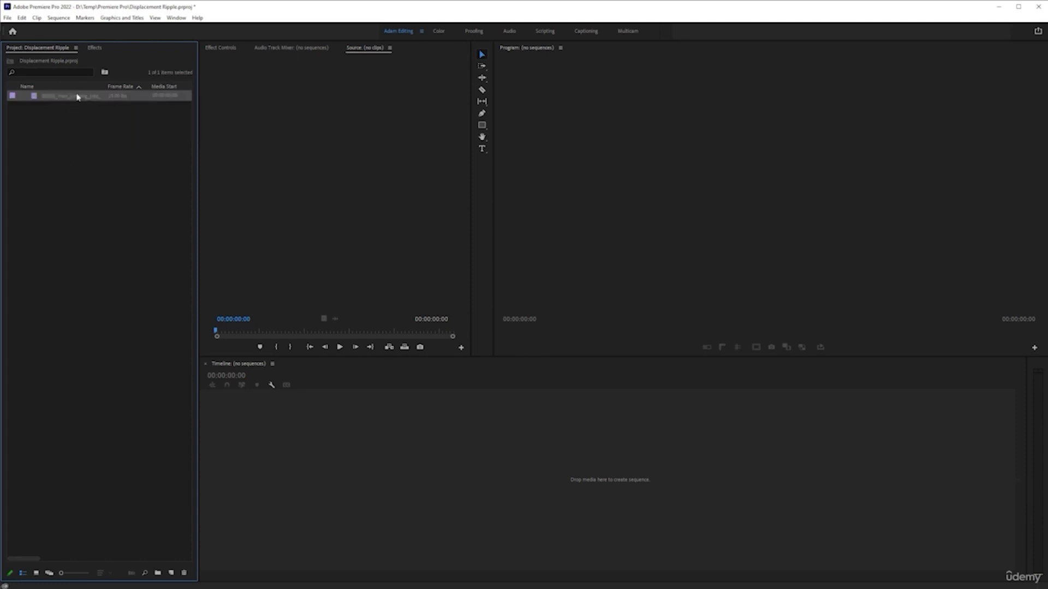
pyautogui.rightClick(77, 98)
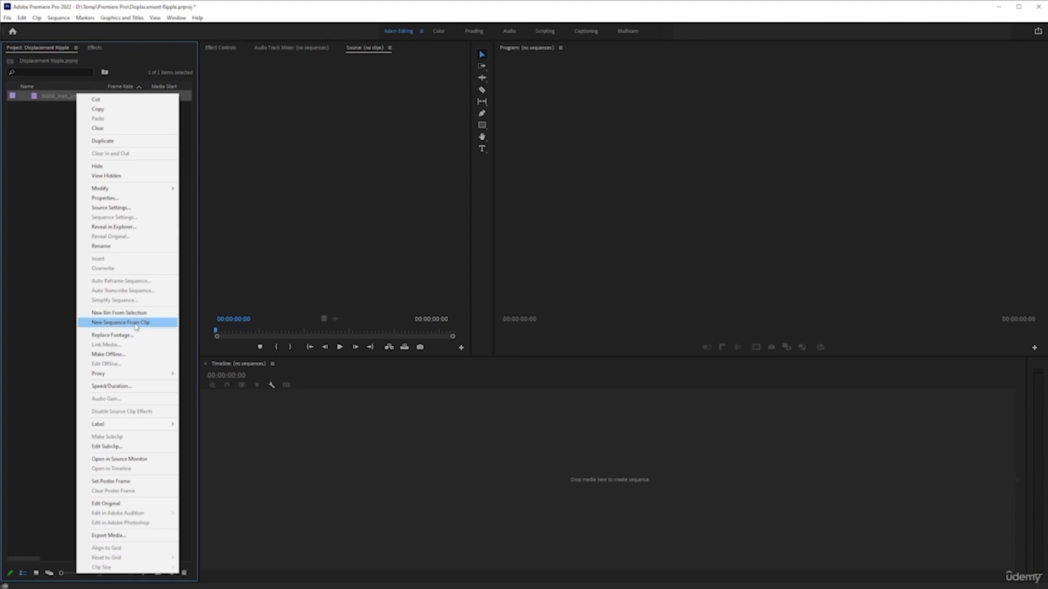
pyautogui.click(122, 323)
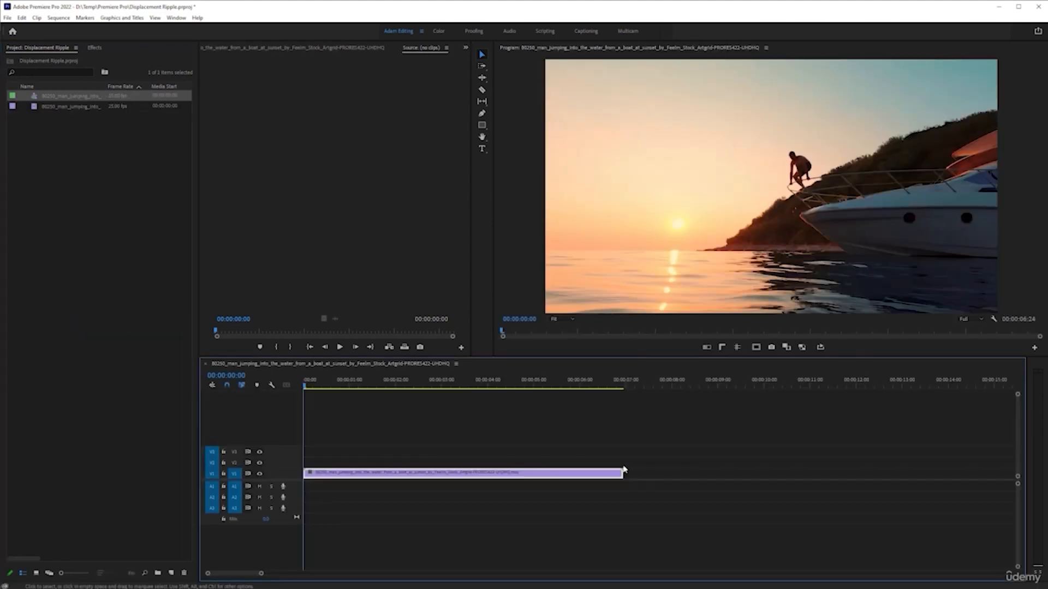
# Preview the sequence and place the playhead at 00:00:02:22, just before the diver's hands reach the water
pyautogui.press('space')
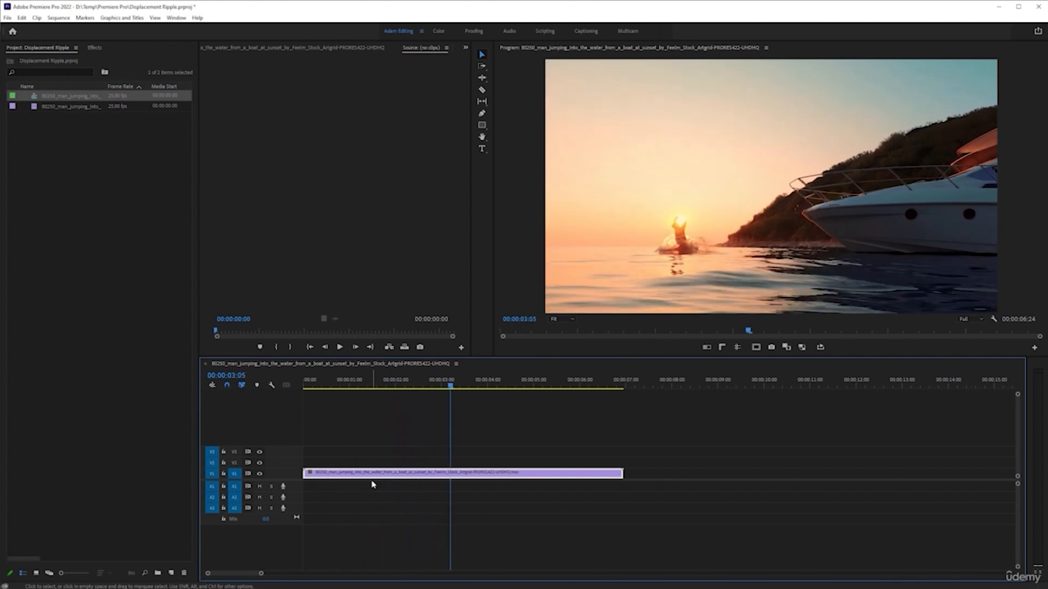
pyautogui.press('space')
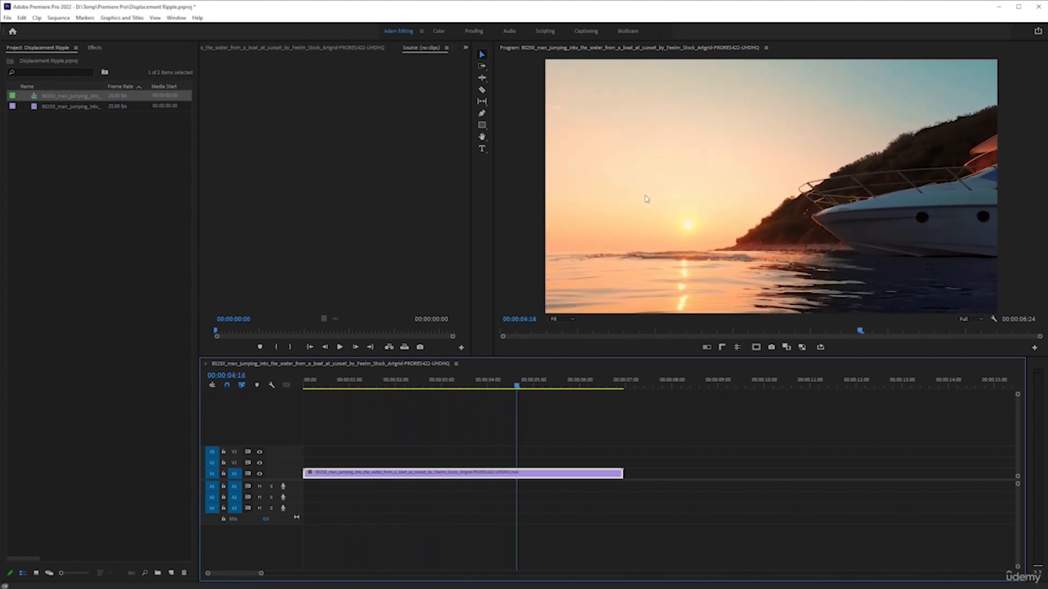
pyautogui.moveTo(517, 387); pyautogui.dragTo(440, 385)
pyautogui.press('space')
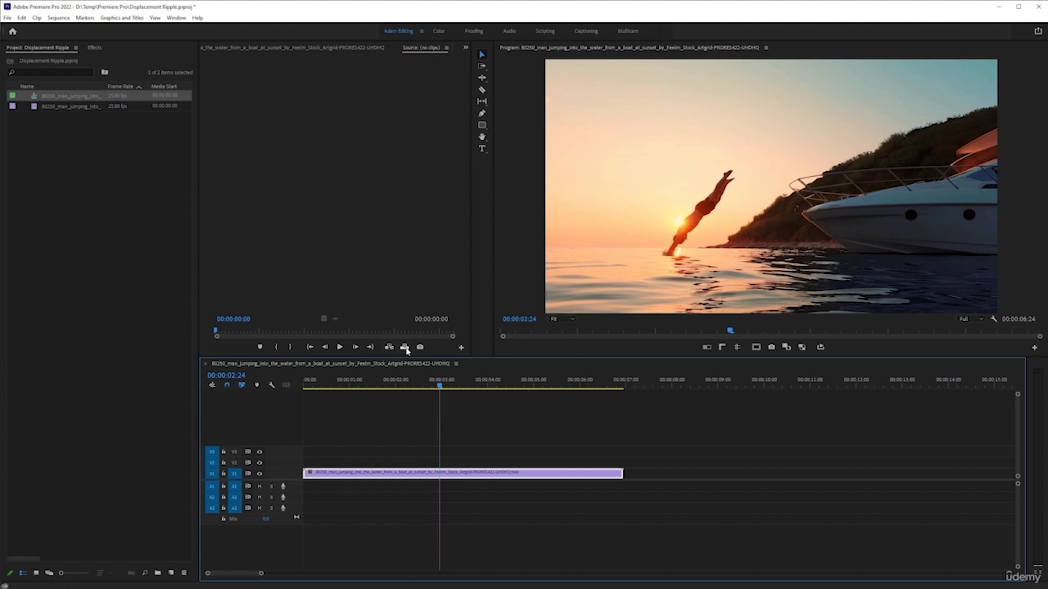
pyautogui.moveTo(440, 385)
pyautogui.mouseDown()
pyautogui.moveTo(376, 386)
pyautogui.moveTo(459, 398)
pyautogui.moveTo(402, 402)
pyautogui.moveTo(436, 402)
pyautogui.mouseUp()
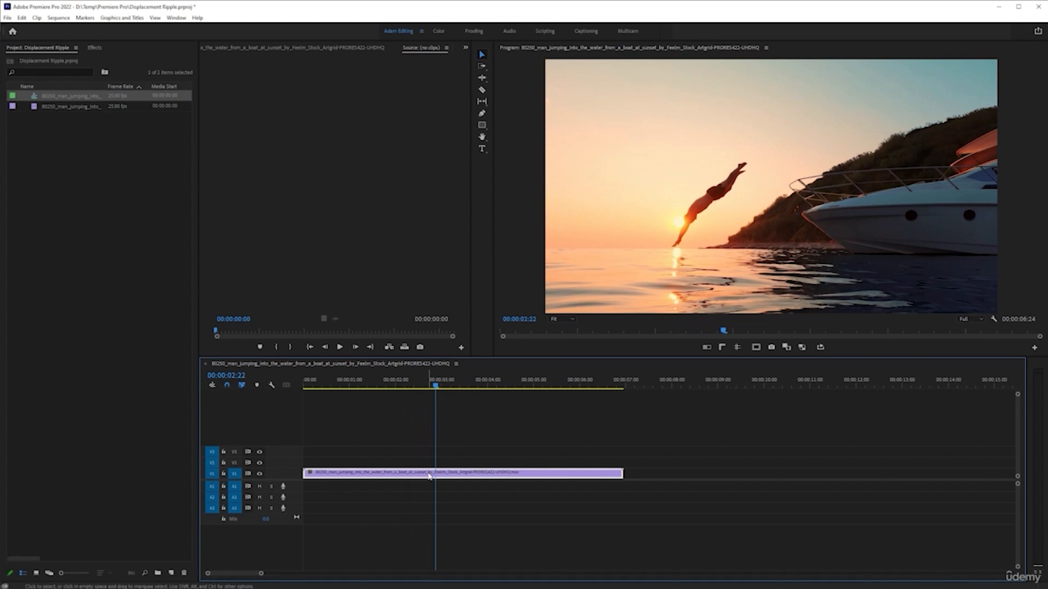
# Duplicate the clip onto track V2 and replace the copy with an After Effects composition
pyautogui.keyDown('alt'); pyautogui.moveTo(429, 477); pyautogui.dragTo(430, 464); pyautogui.keyUp('alt')
pyautogui.rightClick(451, 464)
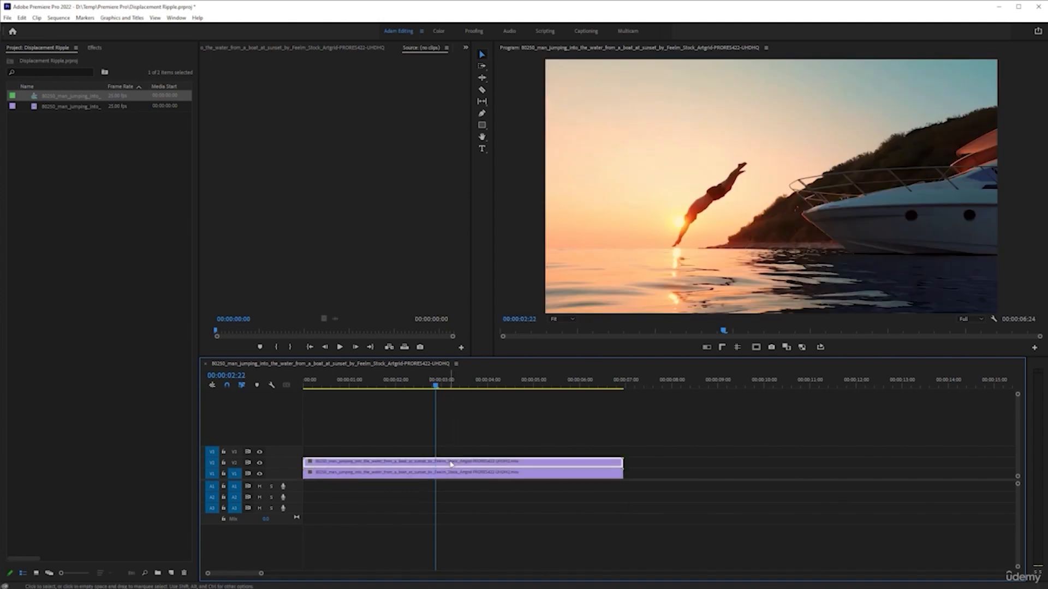
pyautogui.click(541, 126)
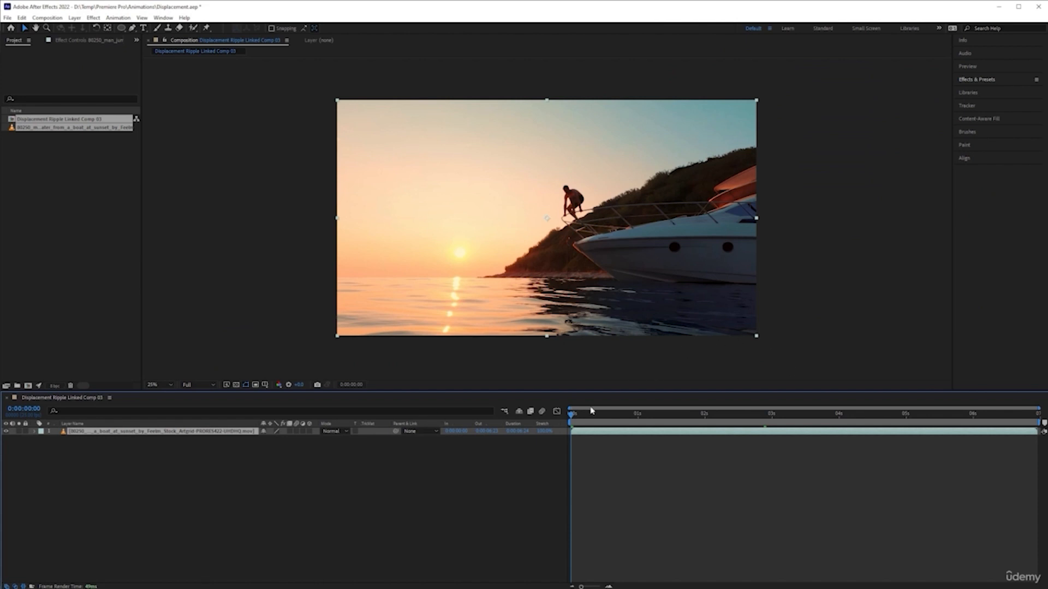
pyautogui.click(587, 480)
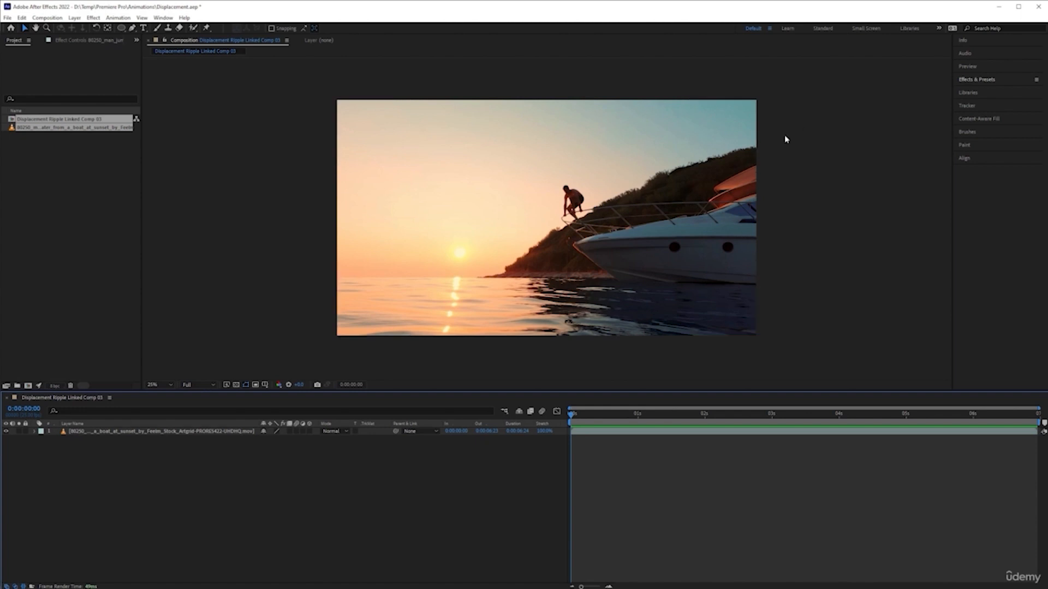
pyautogui.click(984, 84)
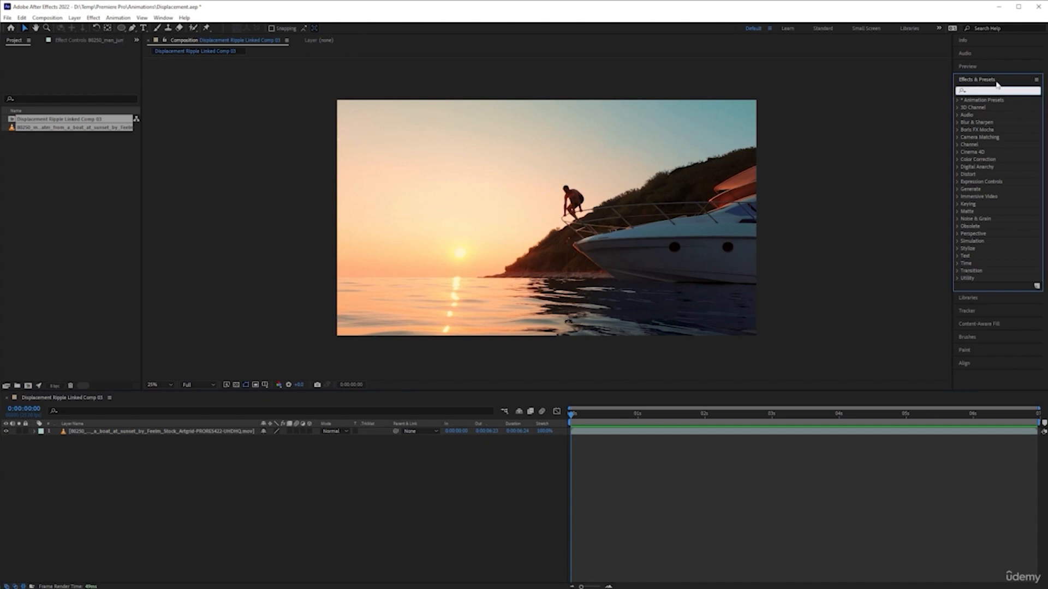
pyautogui.click(997, 84)
pyautogui.click(163, 18)
pyautogui.moveTo(127, 21)
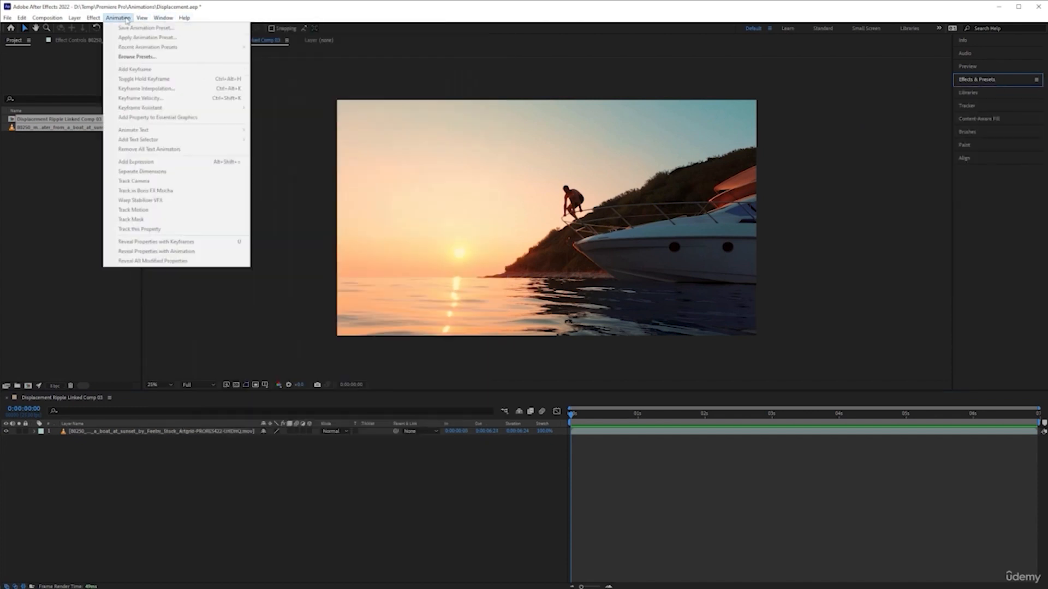
pyautogui.click(276, 186)
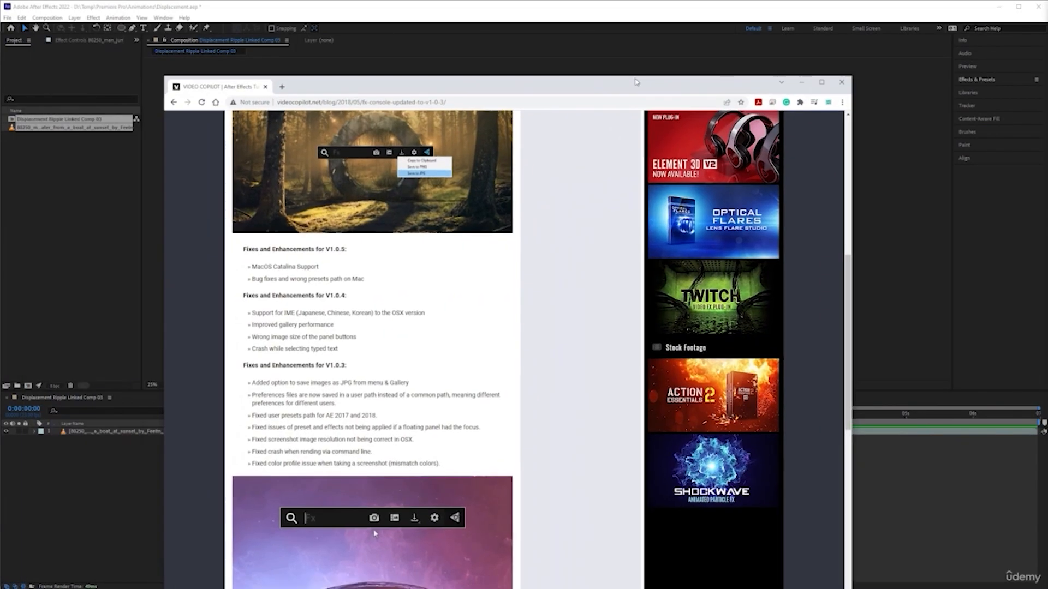
# Download the Windows version of the FX Console V1.0.5 plug-in from the Video Copilot page in the browser
pyautogui.moveTo(629, 83); pyautogui.dragTo(698, 42)
pyautogui.scroll(10, 487, 331)
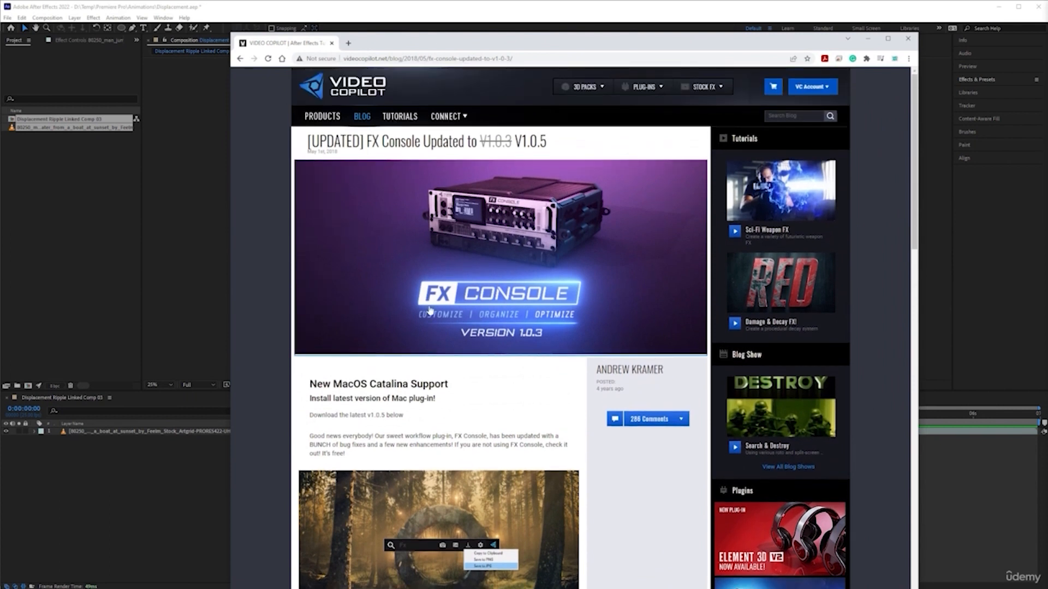
pyautogui.scroll(-15, 443, 327)
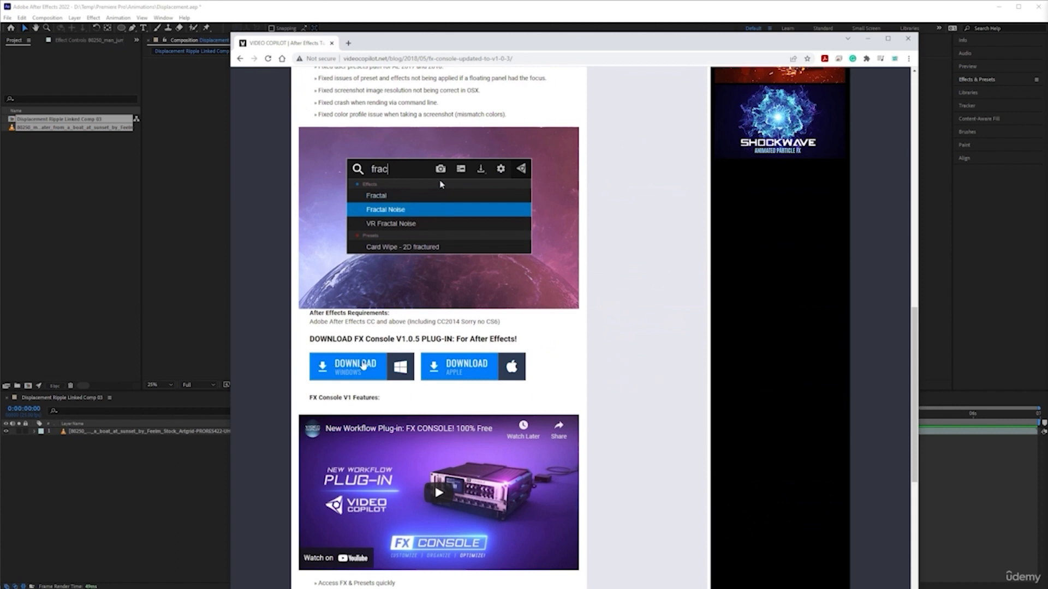
pyautogui.click(350, 369)
pyautogui.moveTo(555, 38)
pyautogui.mouseDown()
pyautogui.moveTo(552, 166)
pyautogui.moveTo(549, 57)
pyautogui.mouseUp()
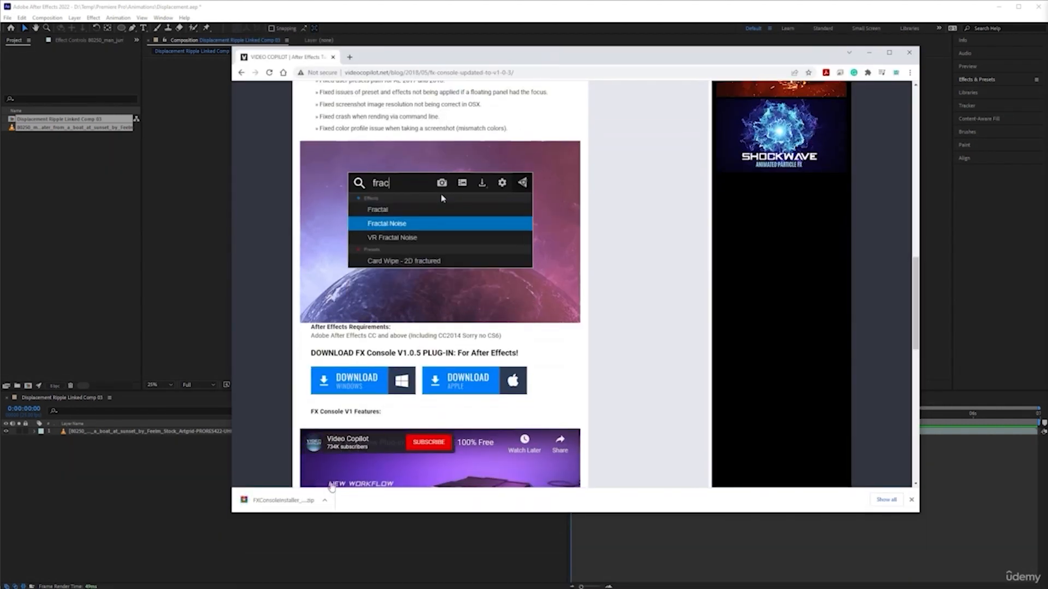
# Run FXConsole_1.0.5_Installer_x64.exe from the downloaded archive, accept the license and install the plug-in for After Effects 2022
pyautogui.click(289, 502)
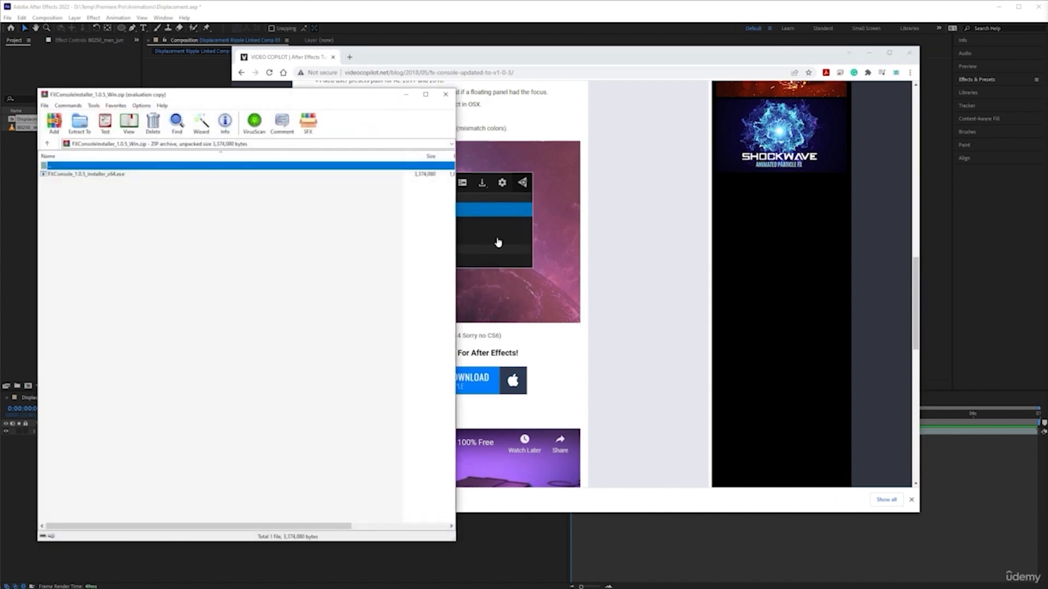
pyautogui.click(293, 321)
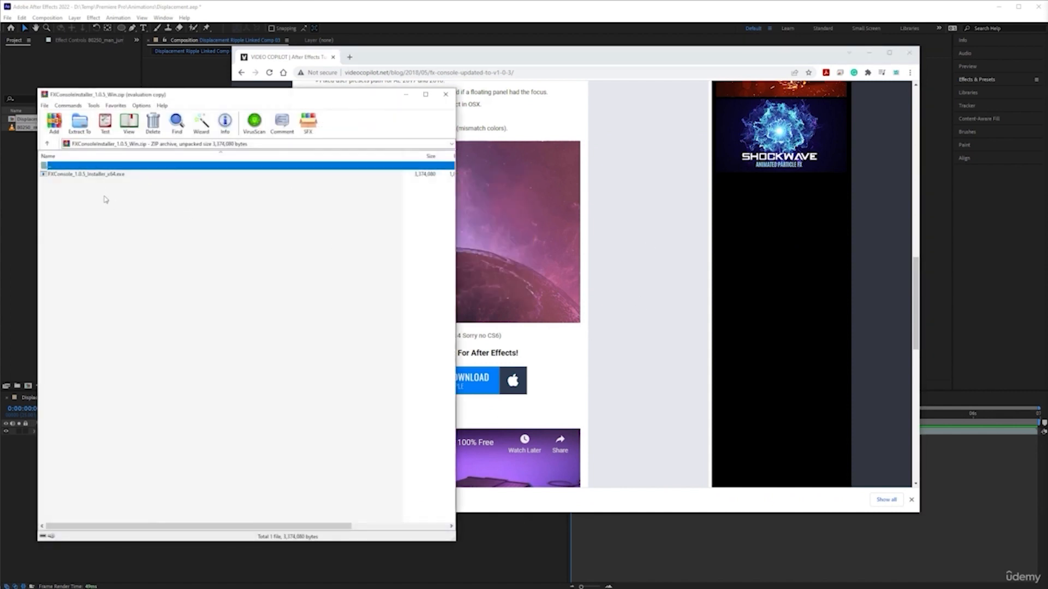
pyautogui.click(105, 175)
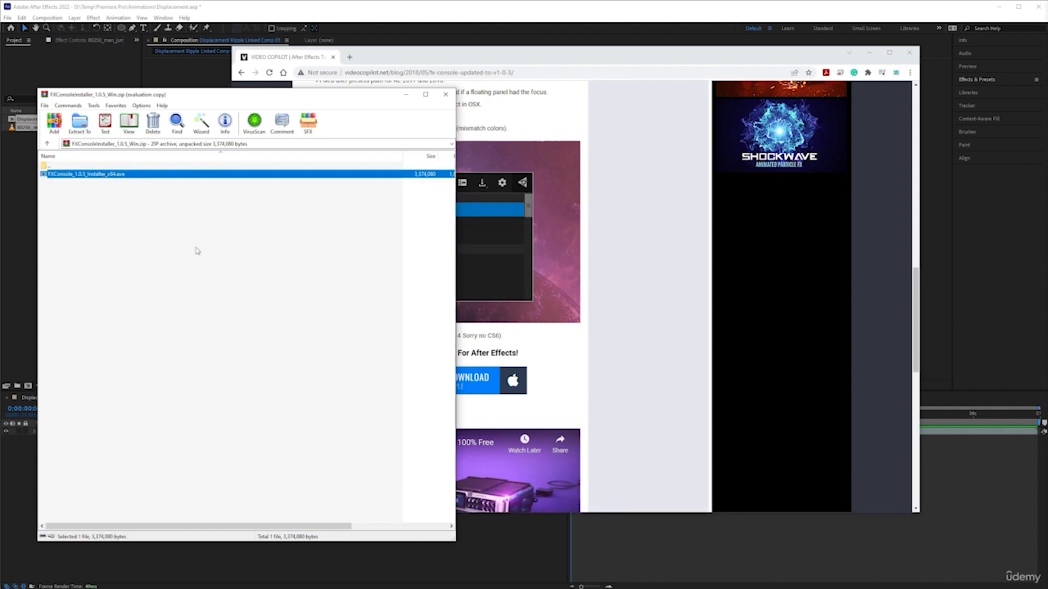
pyautogui.moveTo(674, 191); pyautogui.dragTo(442, 120)
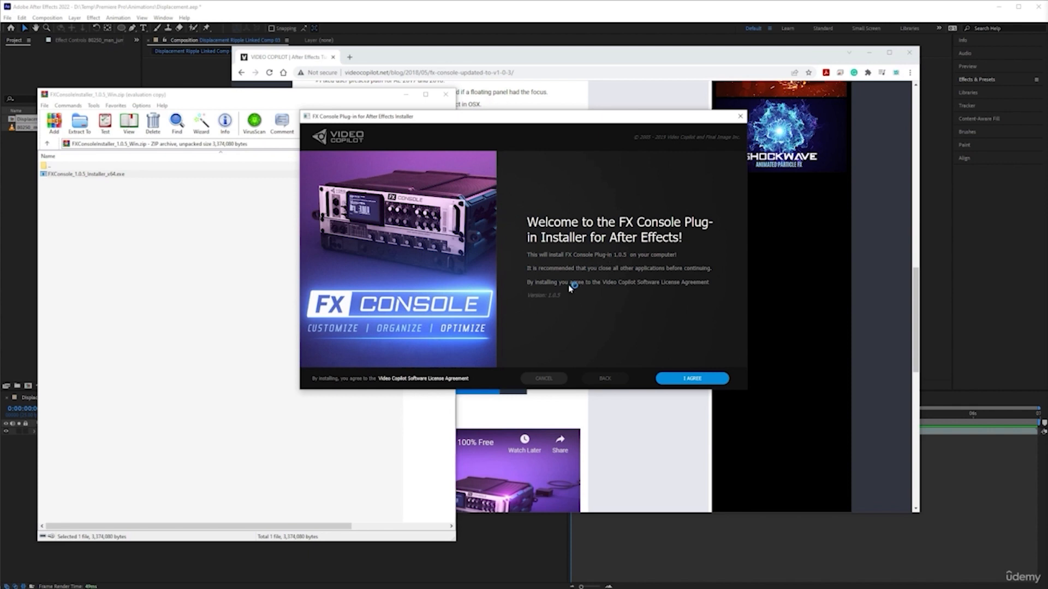
pyautogui.click(691, 379)
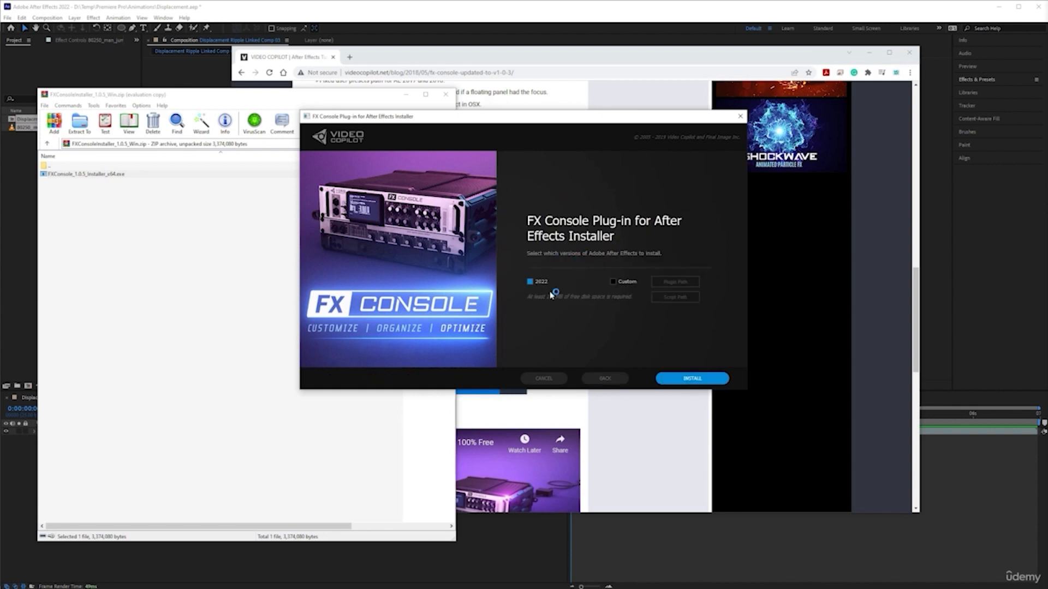
pyautogui.click(692, 379)
pyautogui.click(694, 379)
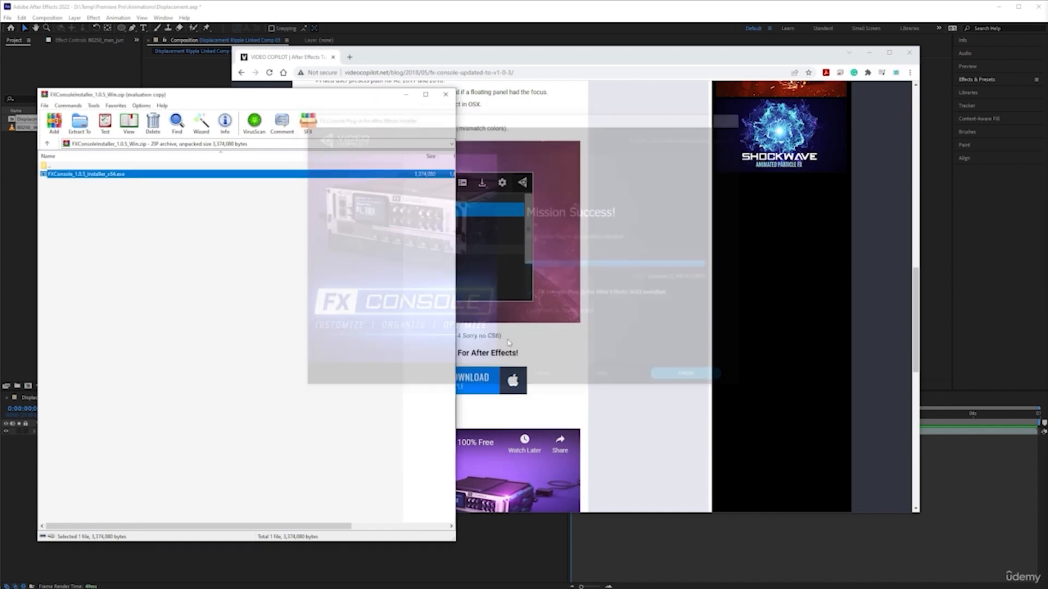
# Switch back to After Effects and move the current time to 0:00:02:23, where the diver touches the water
pyautogui.click(389, 15)
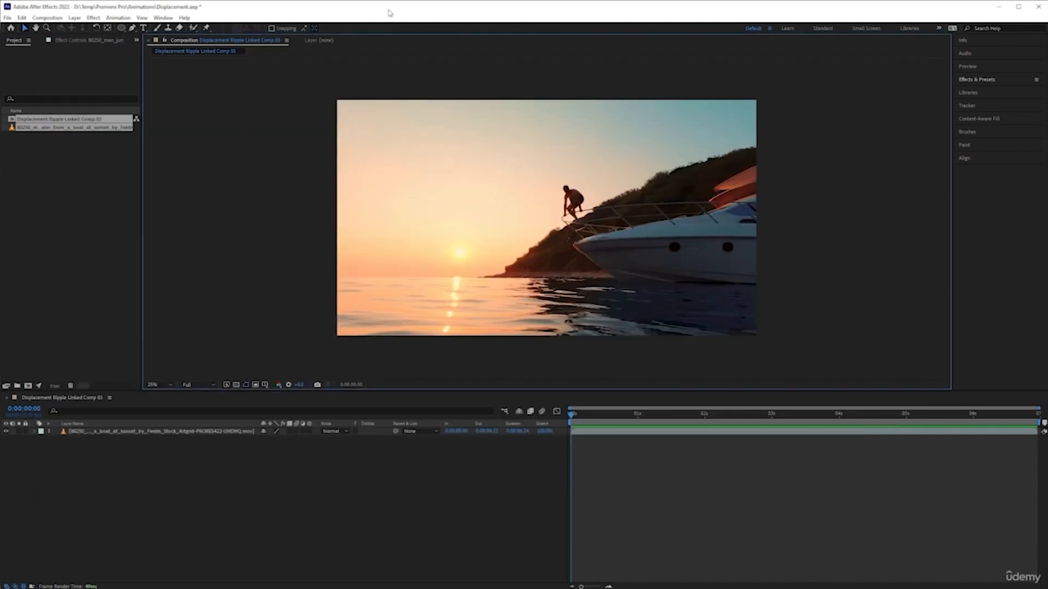
pyautogui.click(229, 434)
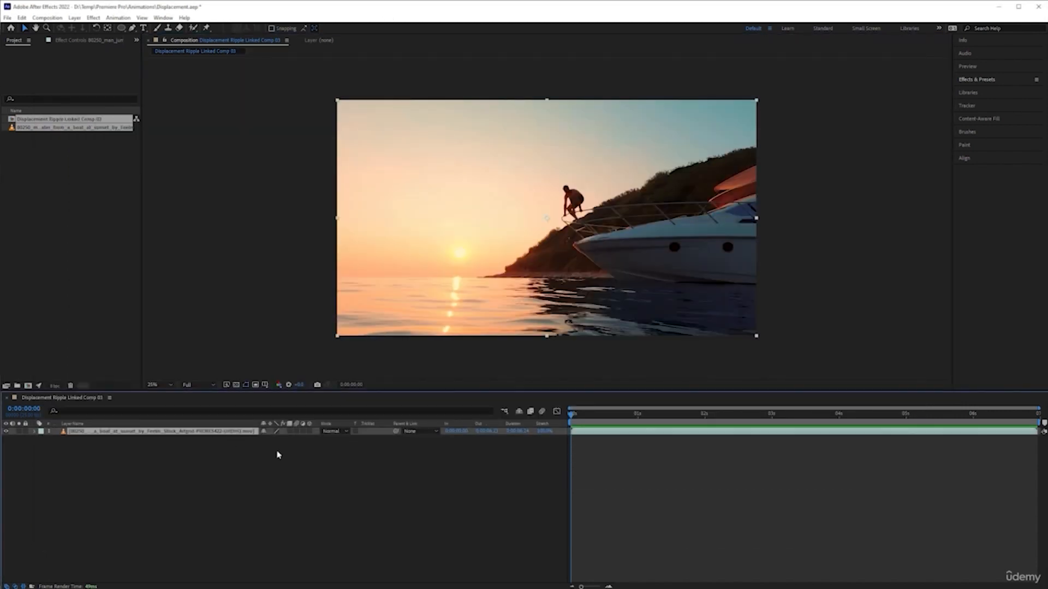
pyautogui.click(274, 461)
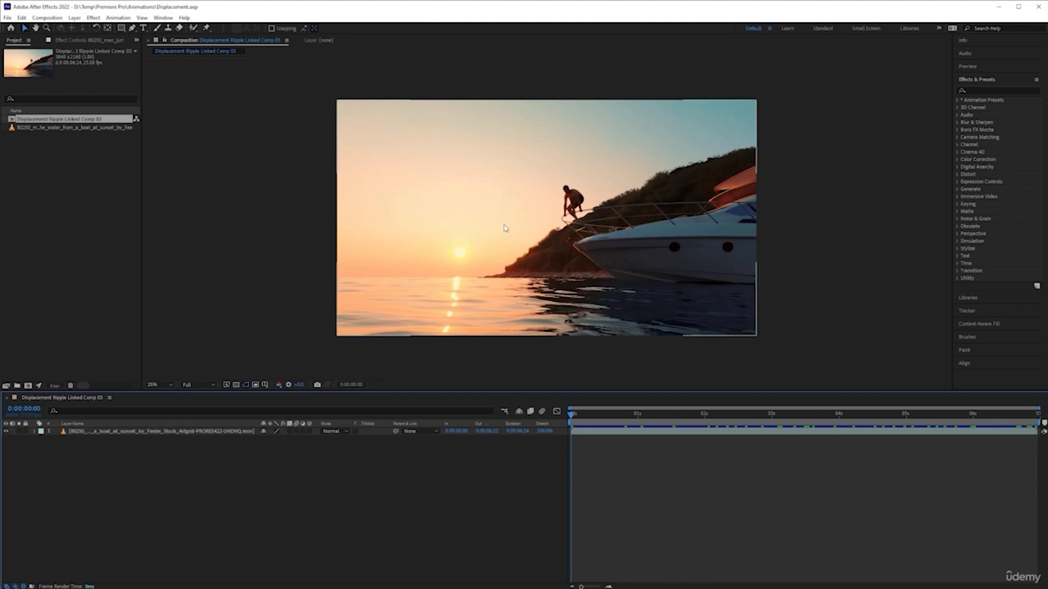
pyautogui.moveTo(573, 417); pyautogui.dragTo(769, 416)
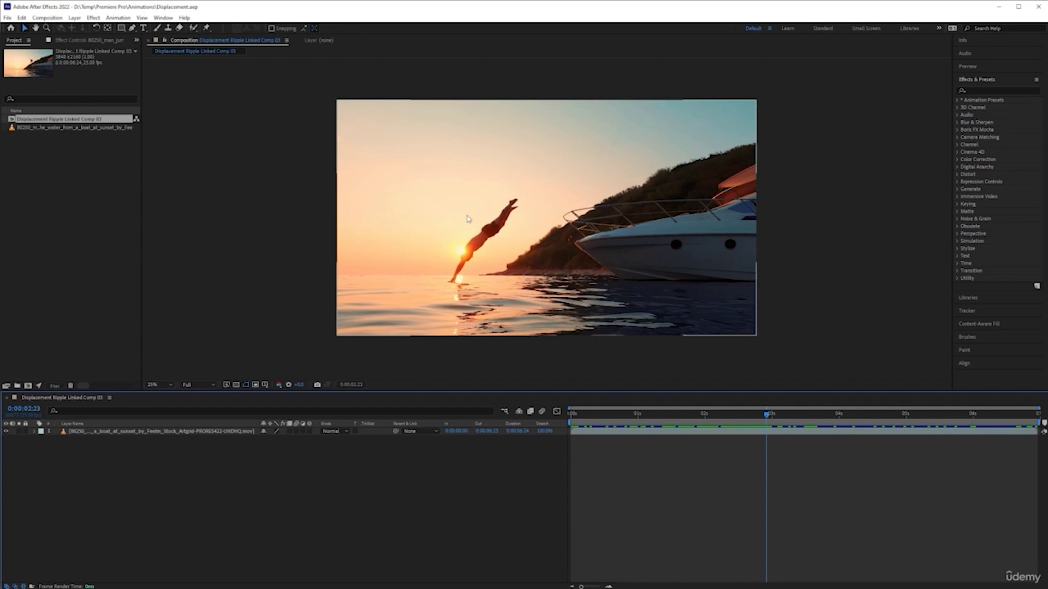
# Compare the new layer types in the After Effects timeline with the new item types in the Premiere Pro project
pyautogui.rightClick(285, 471)
pyautogui.moveTo(373, 477)
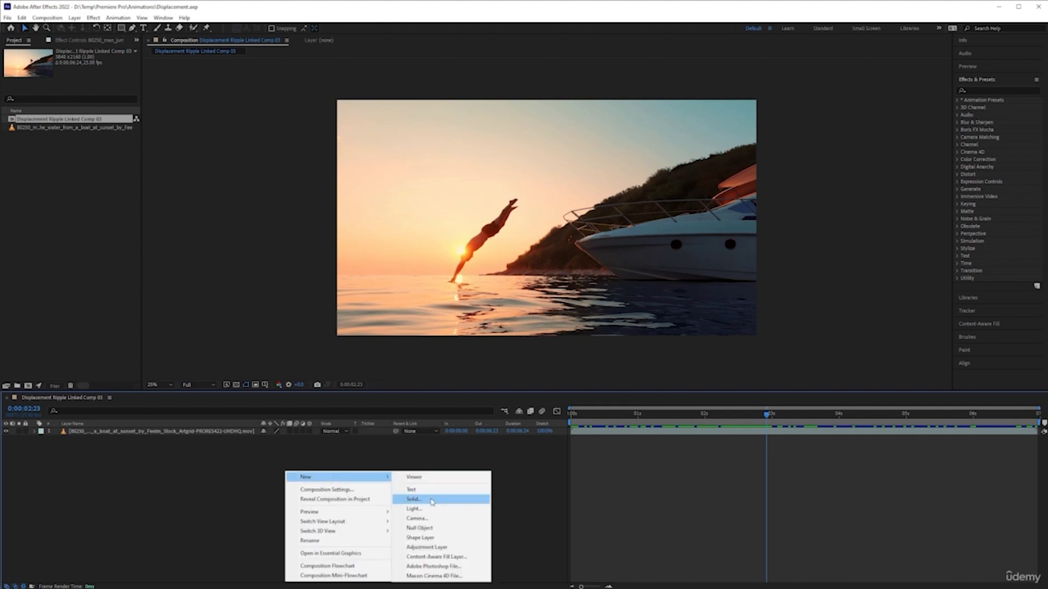
pyautogui.click(213, 466)
pyautogui.hotkey('alt', 'Tab')
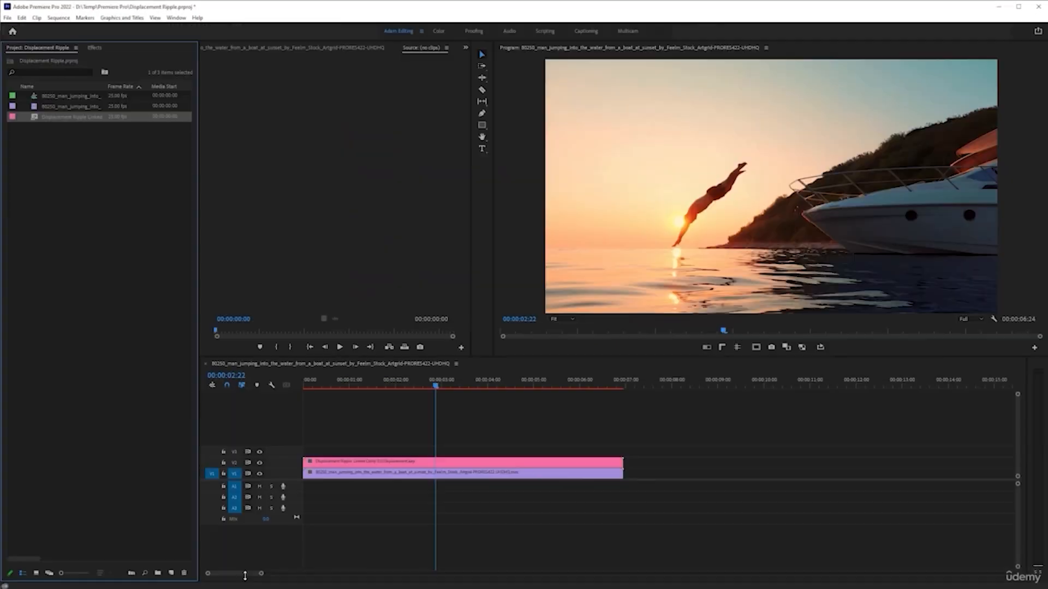
pyautogui.click(89, 164)
pyautogui.rightClick(66, 169)
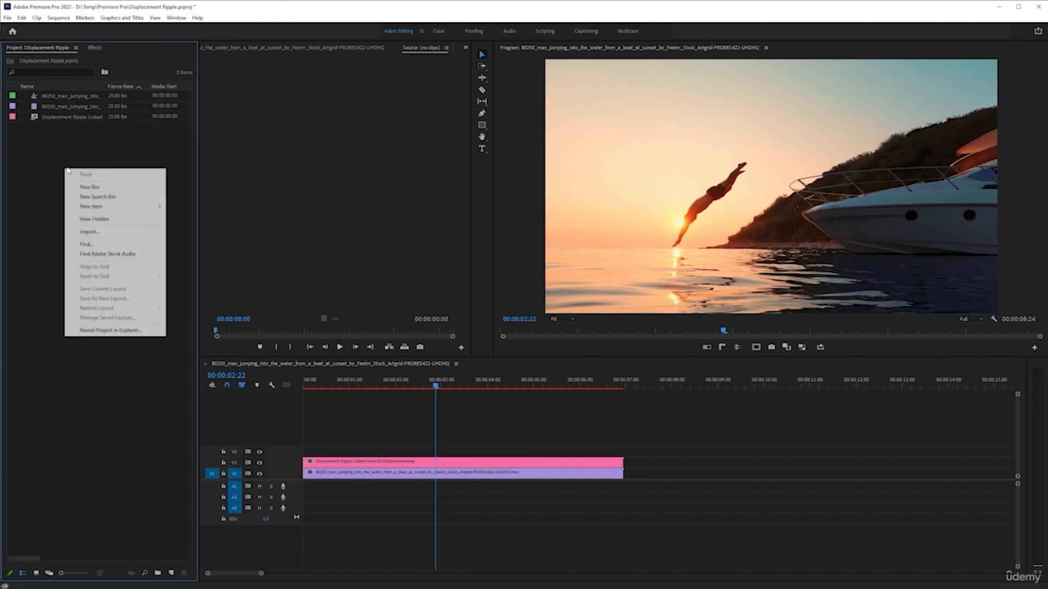
pyautogui.moveTo(136, 207)
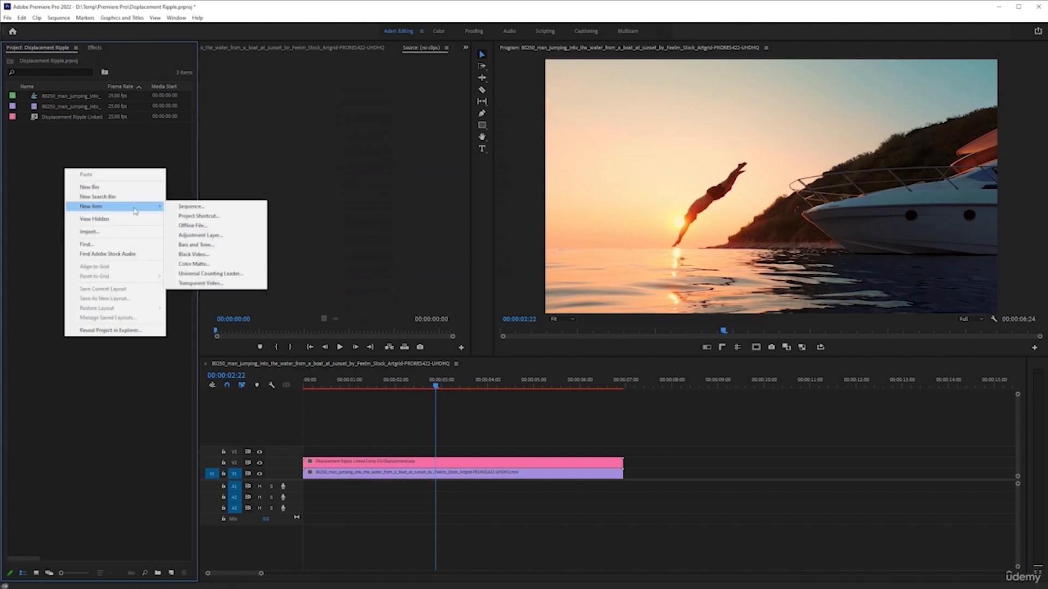
pyautogui.click(147, 141)
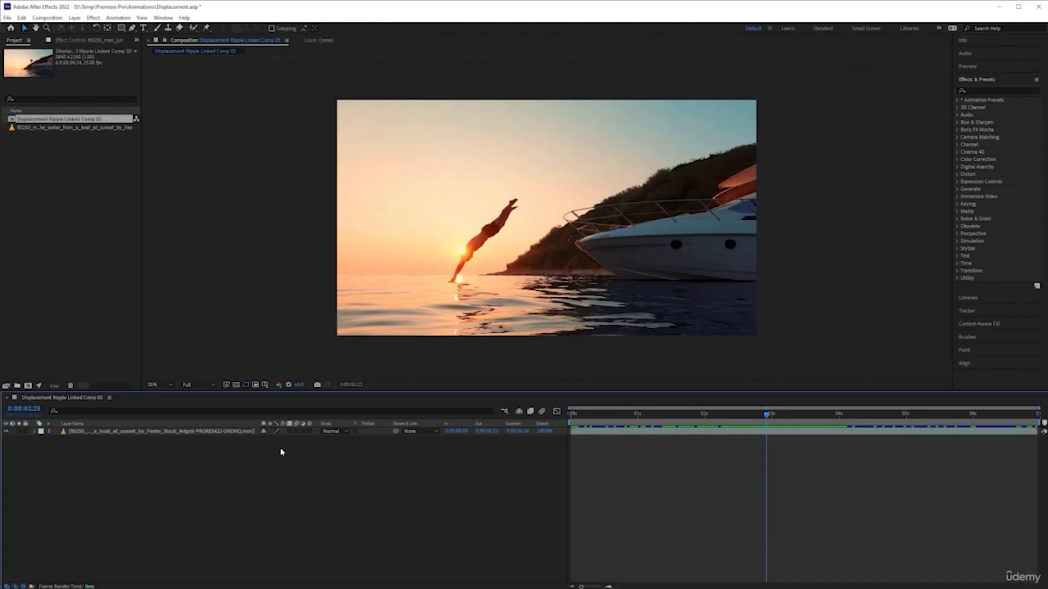
# Create a white full-frame solid layer named Ripple above the footage
pyautogui.rightClick(280, 448)
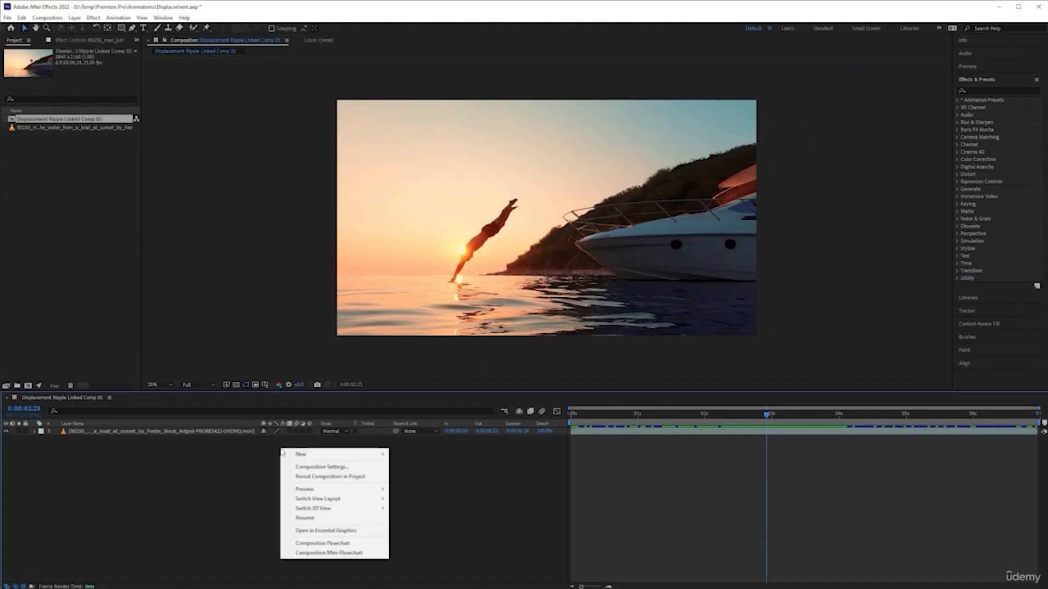
pyautogui.moveTo(303, 454)
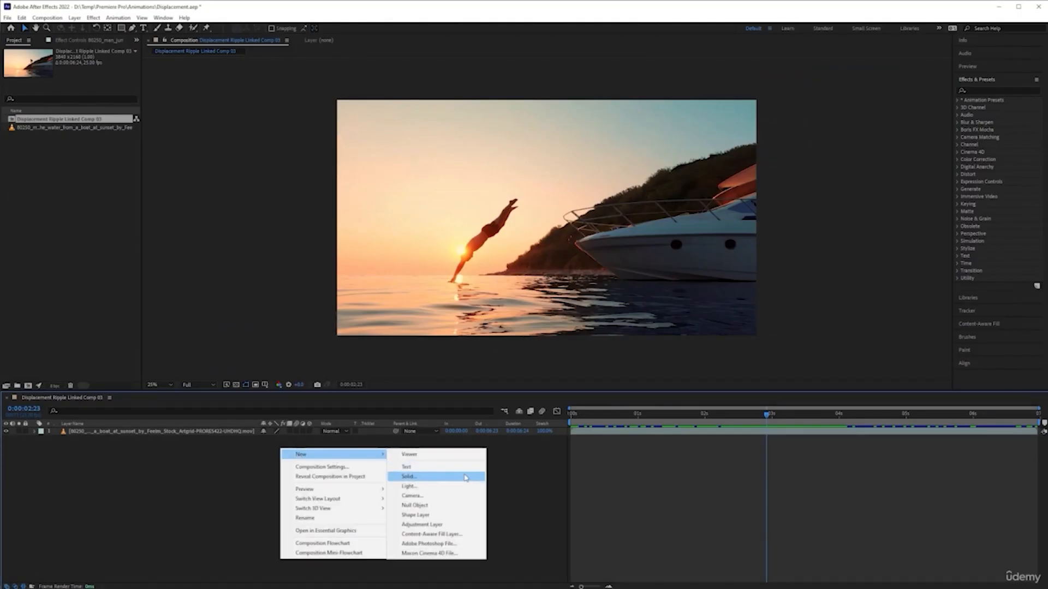
pyautogui.click(417, 473)
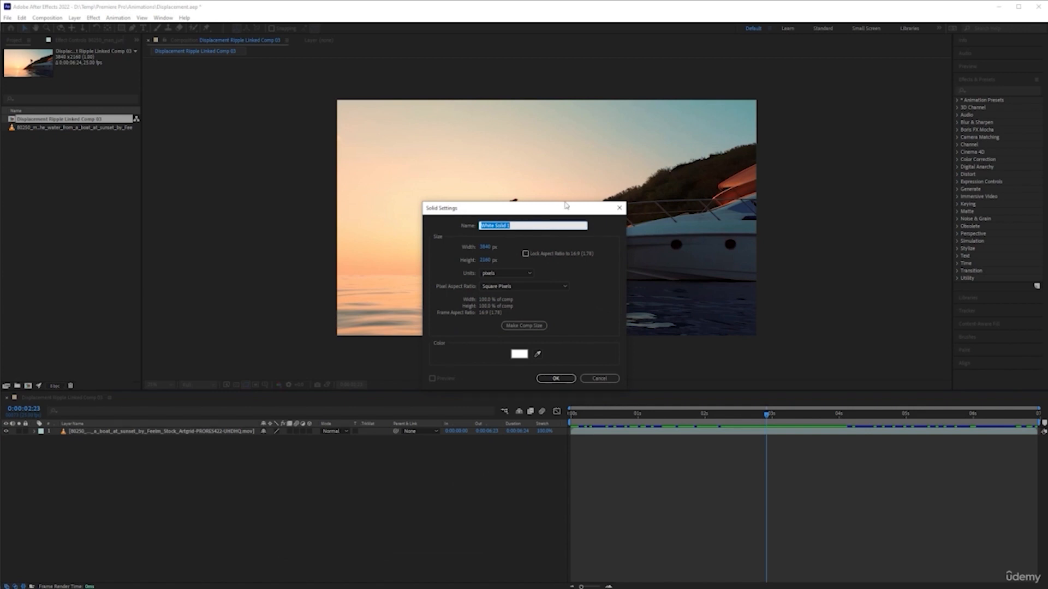
pyautogui.write('Ripple')
pyautogui.press('Return')
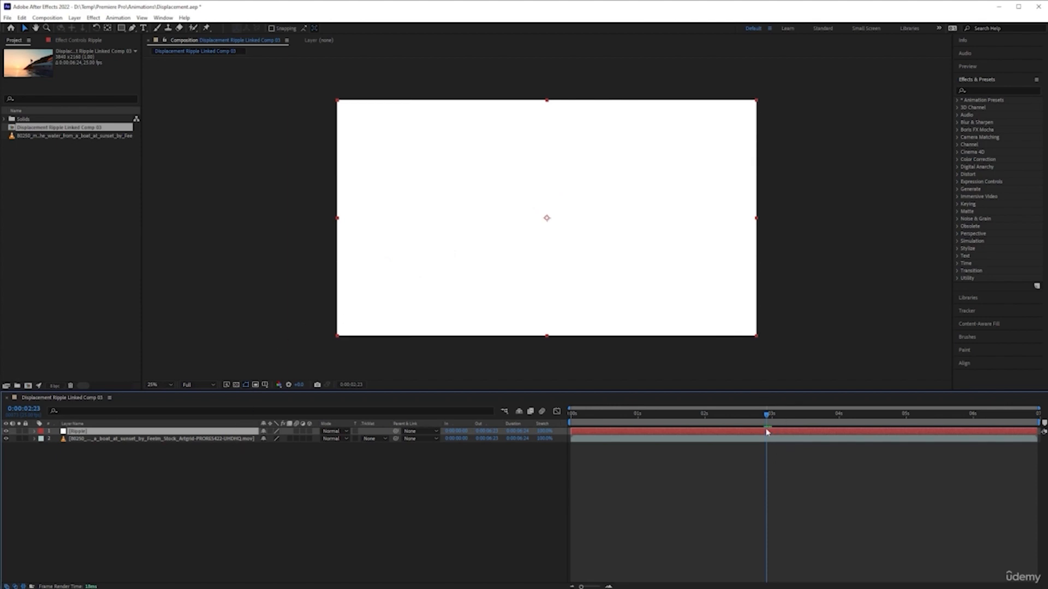
# Lower the Ripple layer's opacity so the diver footage shows through the white solid
pyautogui.click(7, 431)
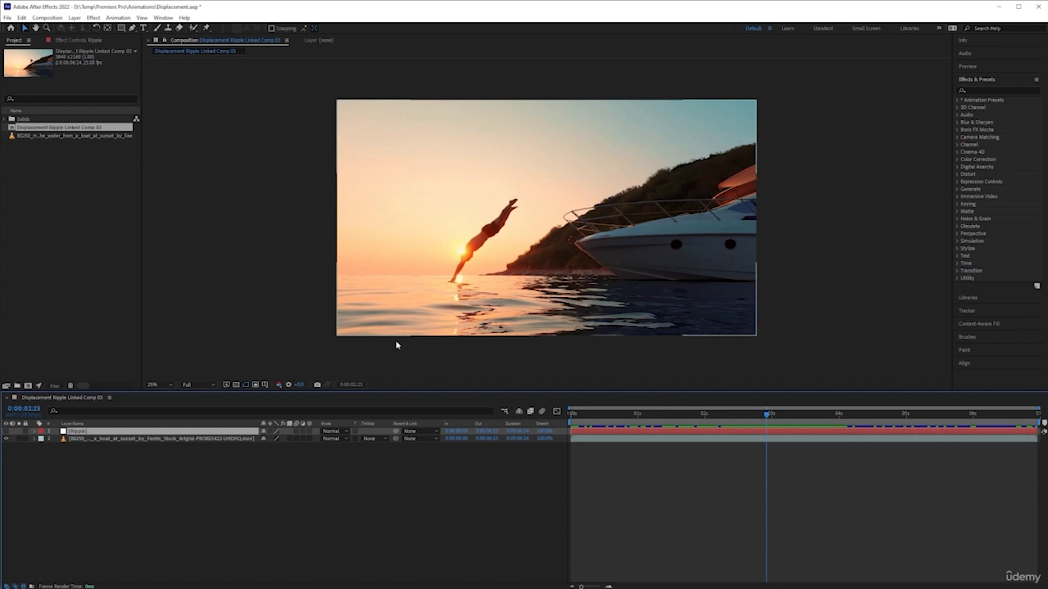
pyautogui.click(6, 431)
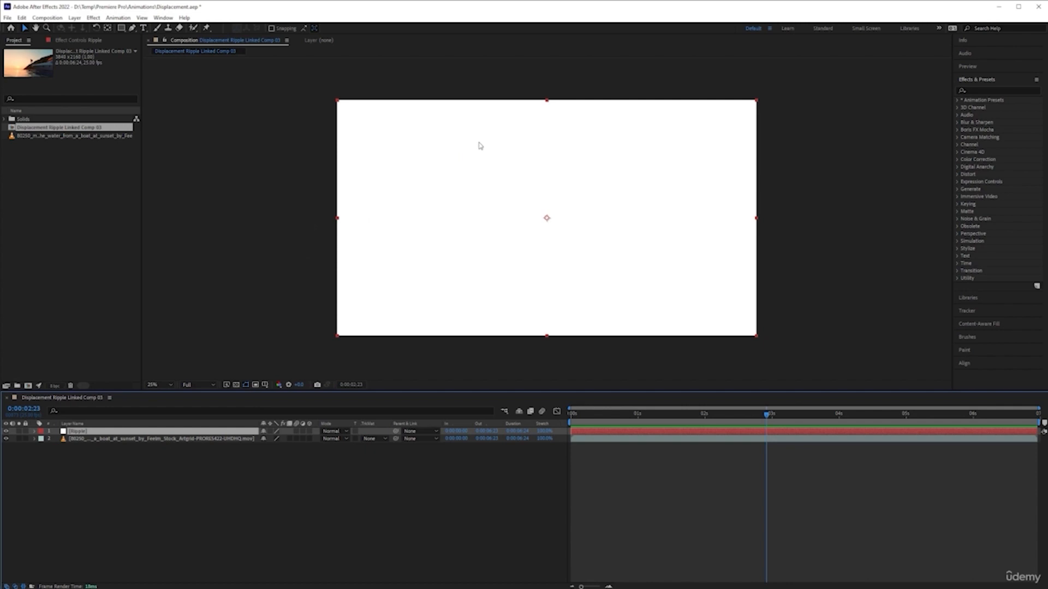
pyautogui.press('t')
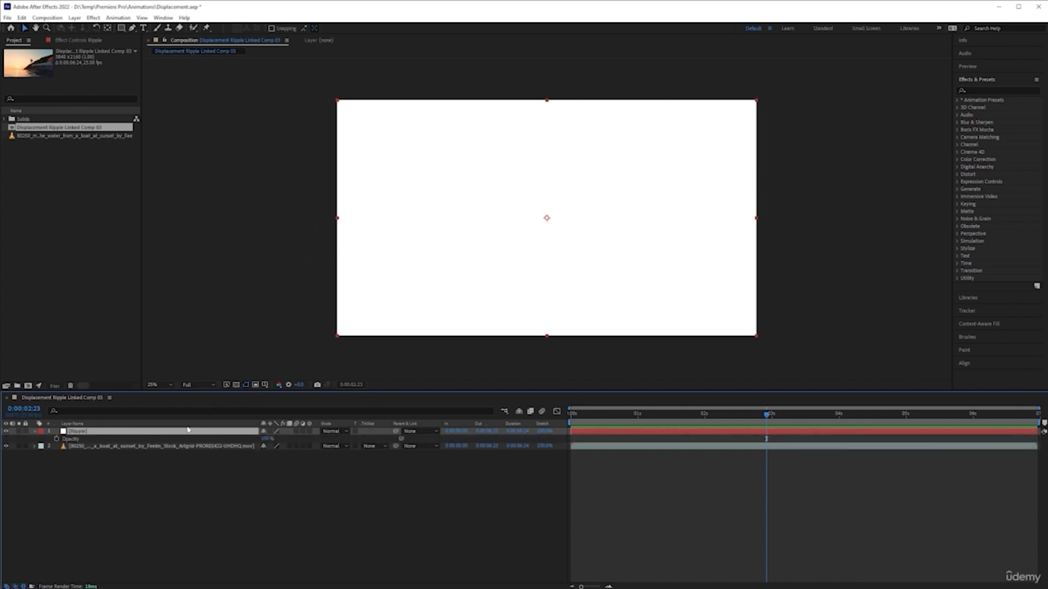
pyautogui.moveTo(266, 438); pyautogui.dragTo(159, 443)
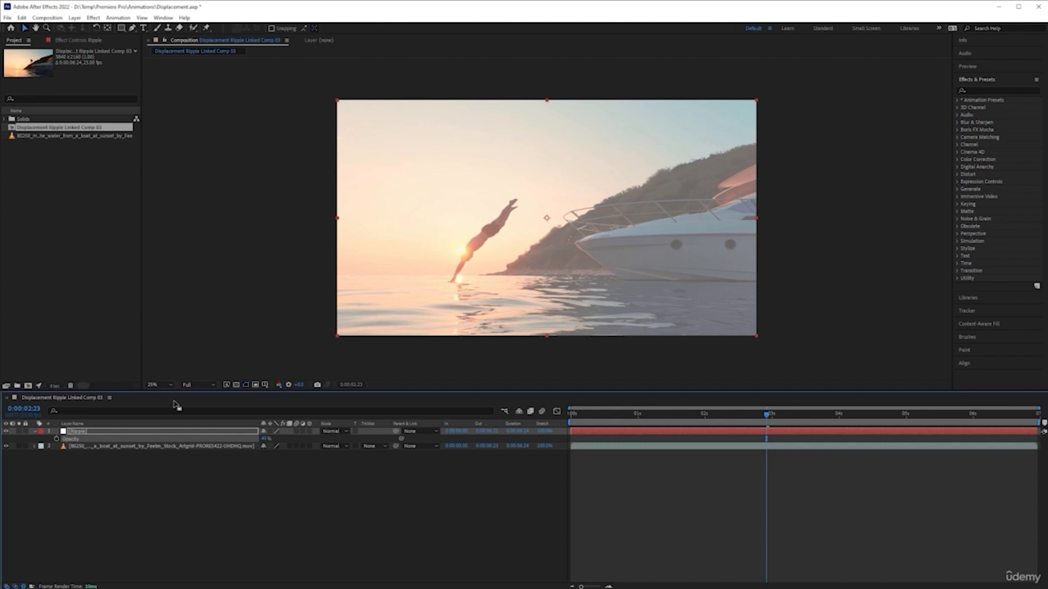
pyautogui.click(208, 433)
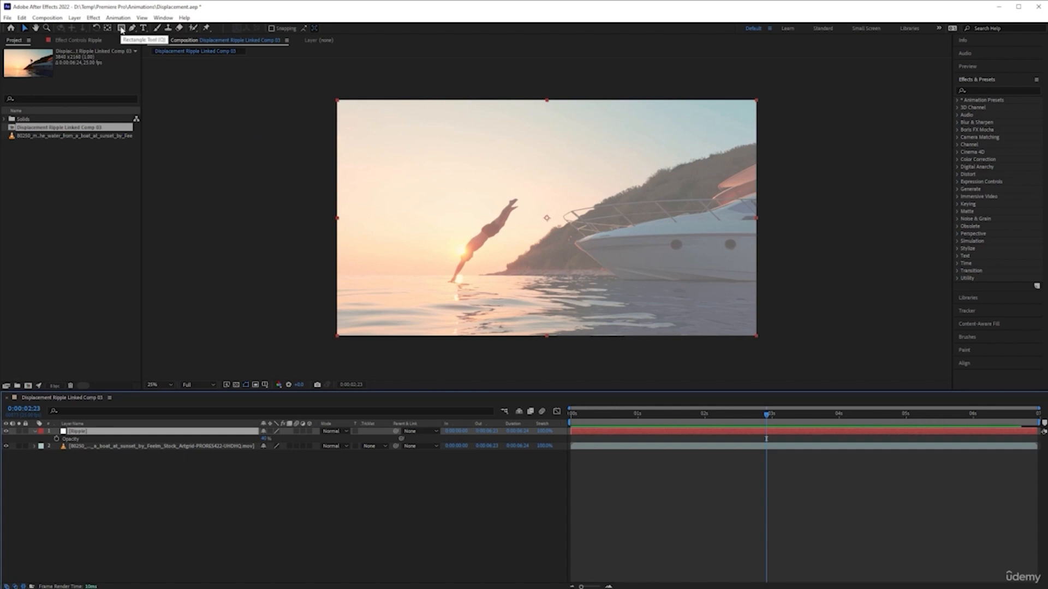
pyautogui.click(121, 29)
pyautogui.moveTo(344, 123); pyautogui.dragTo(629, 295)
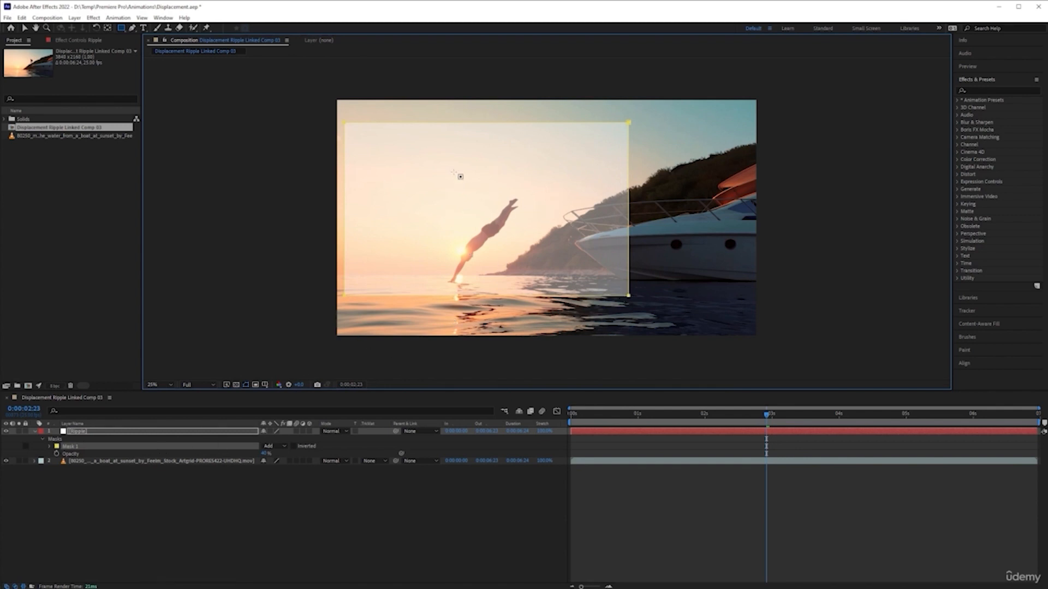
pyautogui.press('Delete')
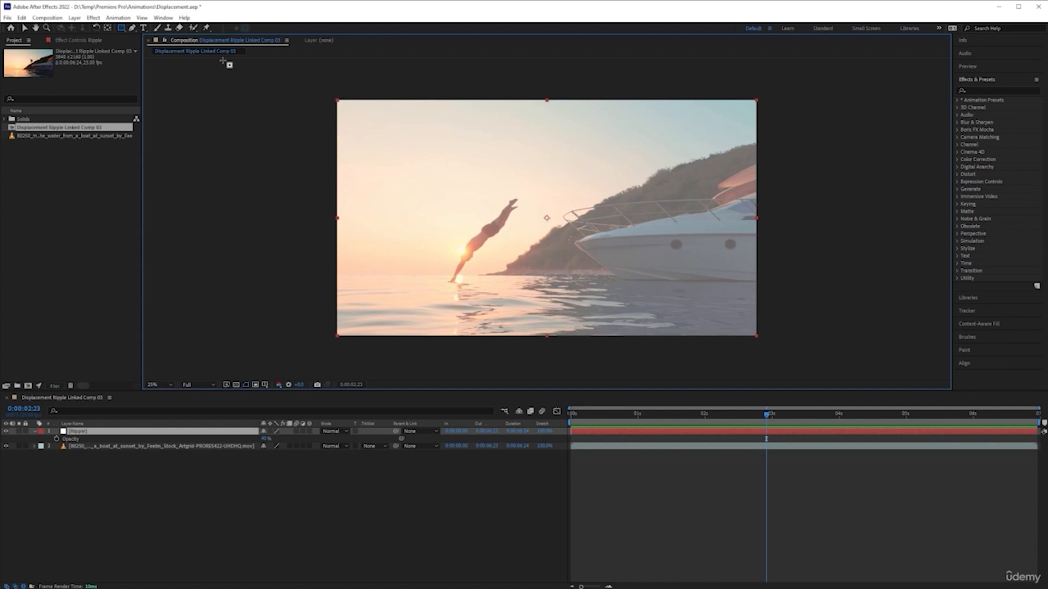
pyautogui.moveTo(423, 127)
pyautogui.mouseDown()
pyautogui.moveTo(519, 176)
pyautogui.moveTo(652, 177)
pyautogui.moveTo(679, 246)
pyautogui.moveTo(585, 187)
pyautogui.moveTo(399, 168)
pyautogui.moveTo(462, 144)
pyautogui.moveTo(450, 153)
pyautogui.moveTo(592, 185)
pyautogui.mouseUp()
pyautogui.hotkey('ctrl', 'z')
# Draw a perfectly circular Ellipse mask around the diver on the Ripple layer
pyautogui.click(122, 28)
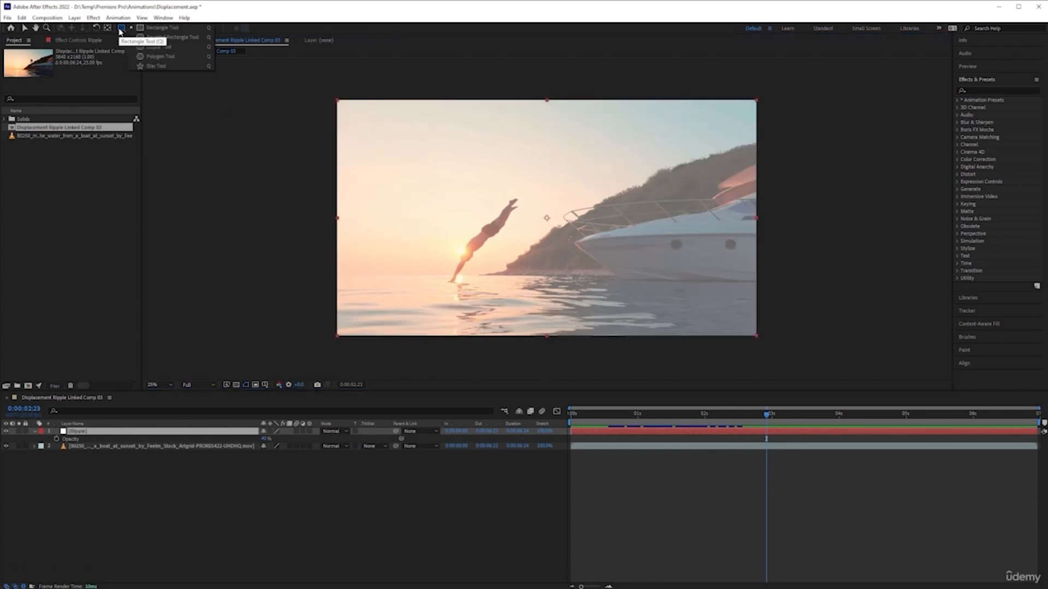
pyautogui.click(177, 51)
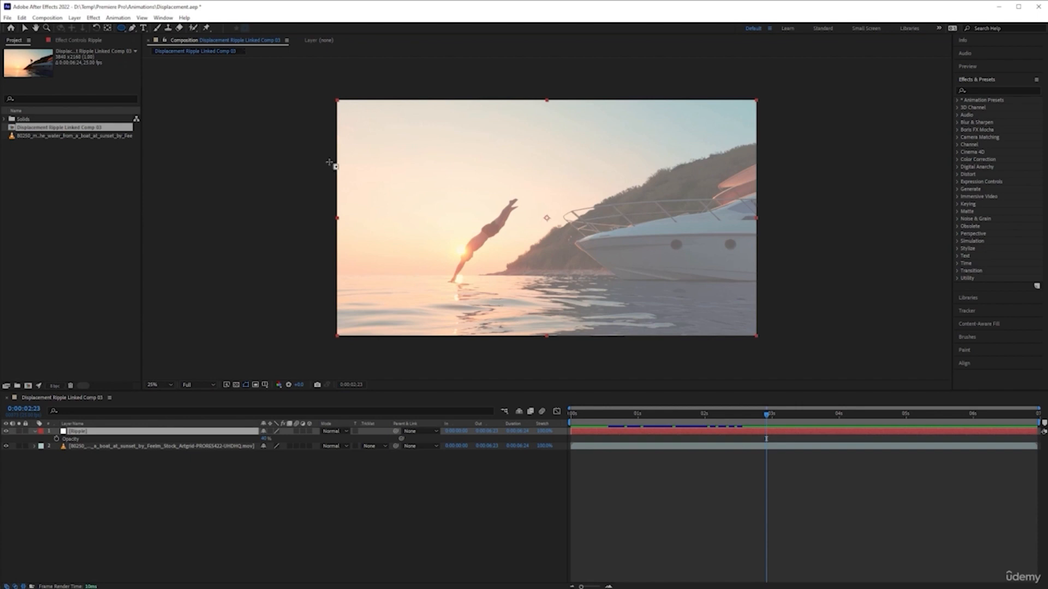
pyautogui.moveTo(409, 145); pyautogui.dragTo(584, 239)
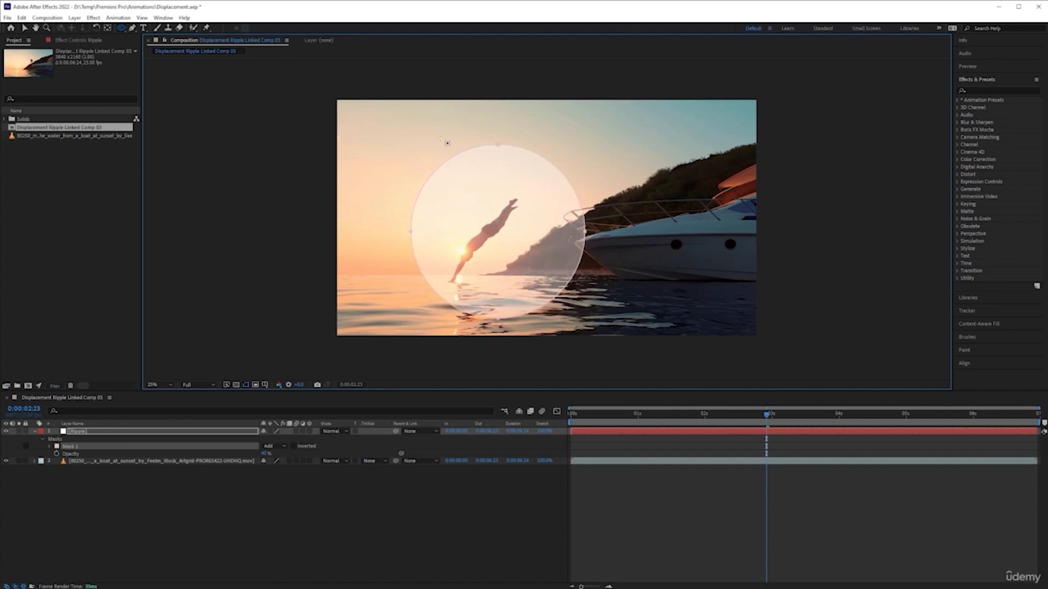
pyautogui.click(24, 30)
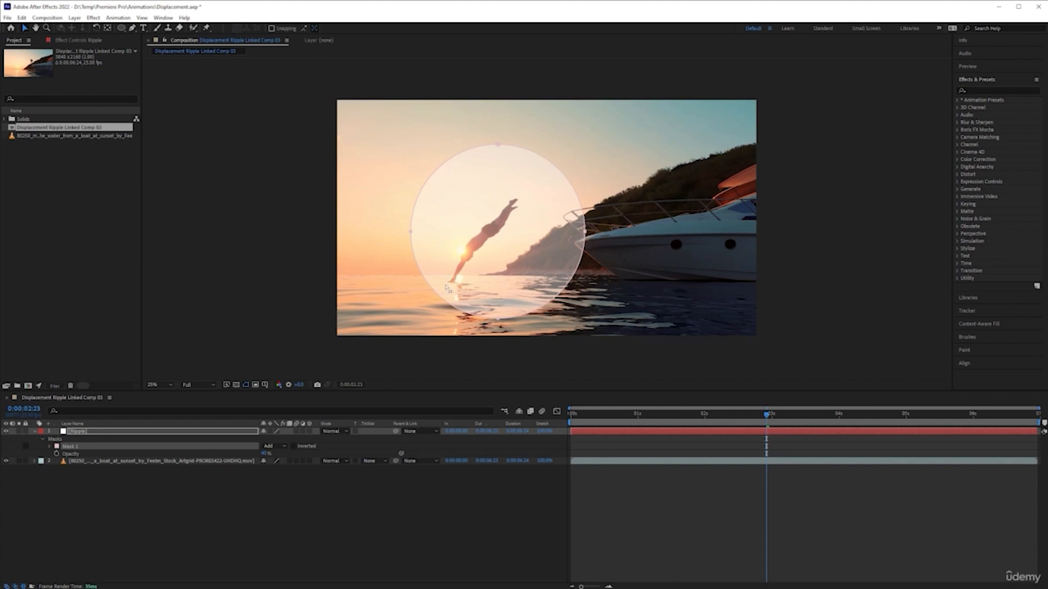
pyautogui.doubleClick(419, 197)
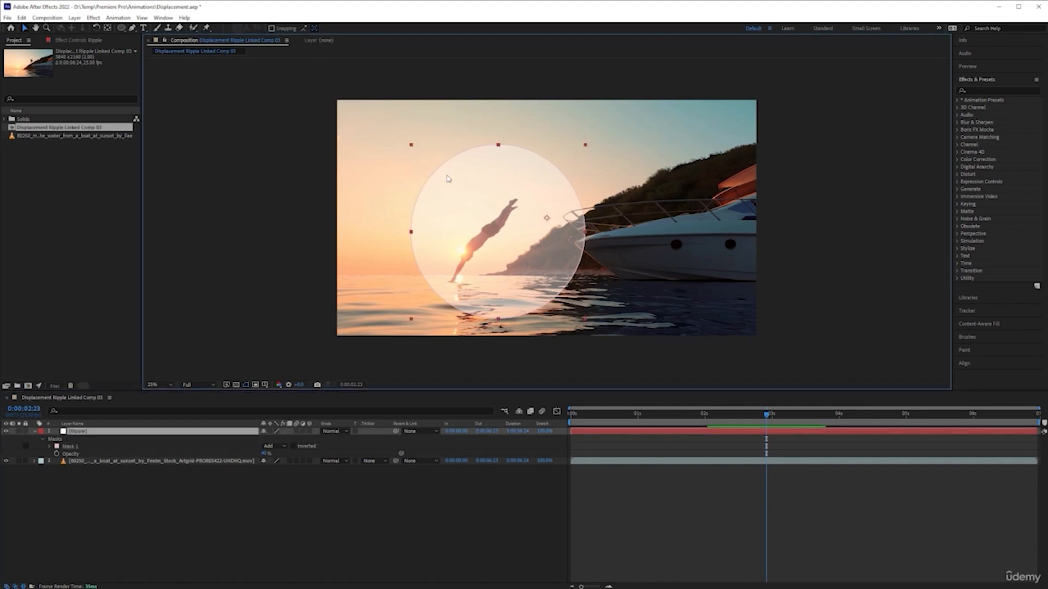
pyautogui.moveTo(423, 190); pyautogui.dragTo(487, 224)
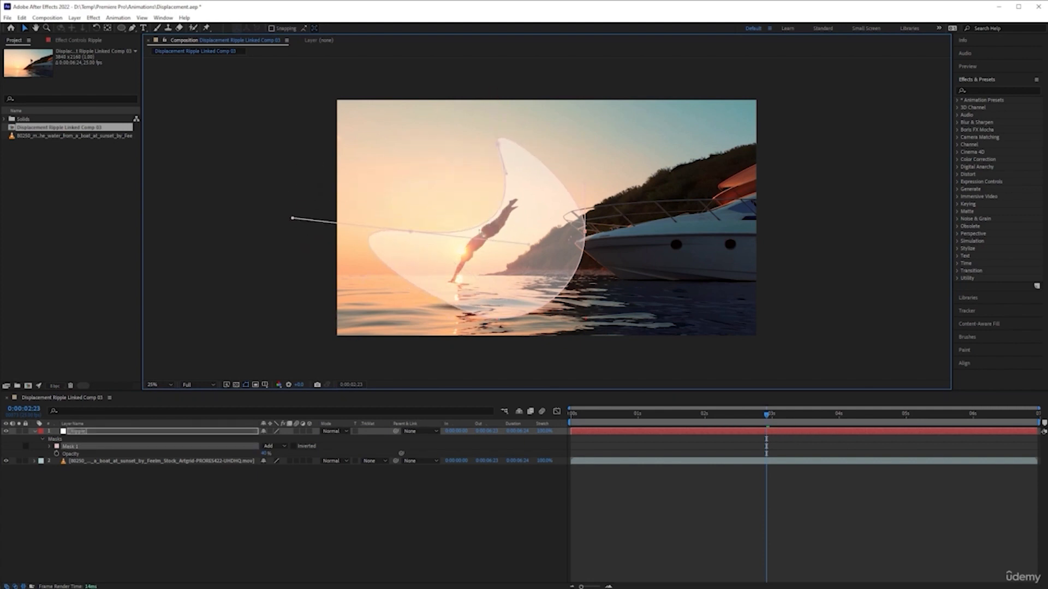
pyautogui.hotkey('ctrl', 'z')
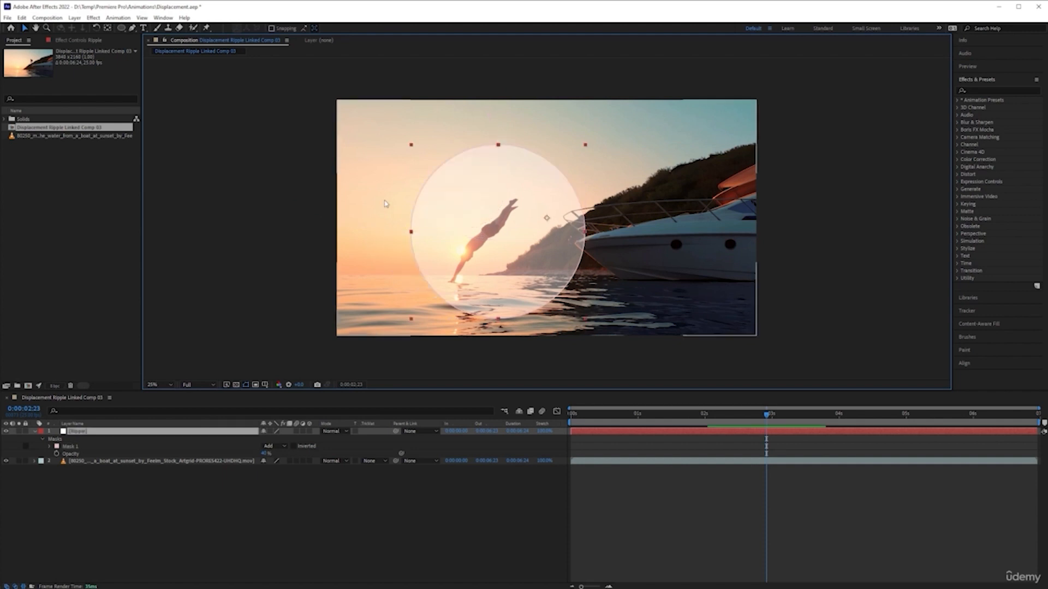
# Scale the circular mask down slightly and centre it on the point where the diver's hands touch the water
pyautogui.click(418, 201)
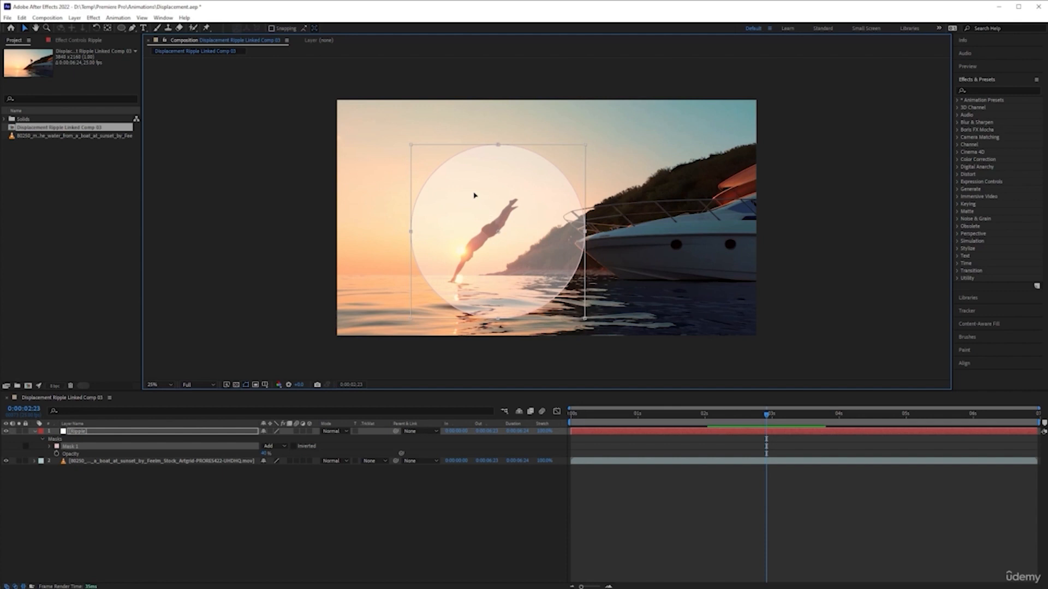
pyautogui.moveTo(411, 144); pyautogui.dragTo(391, 154)
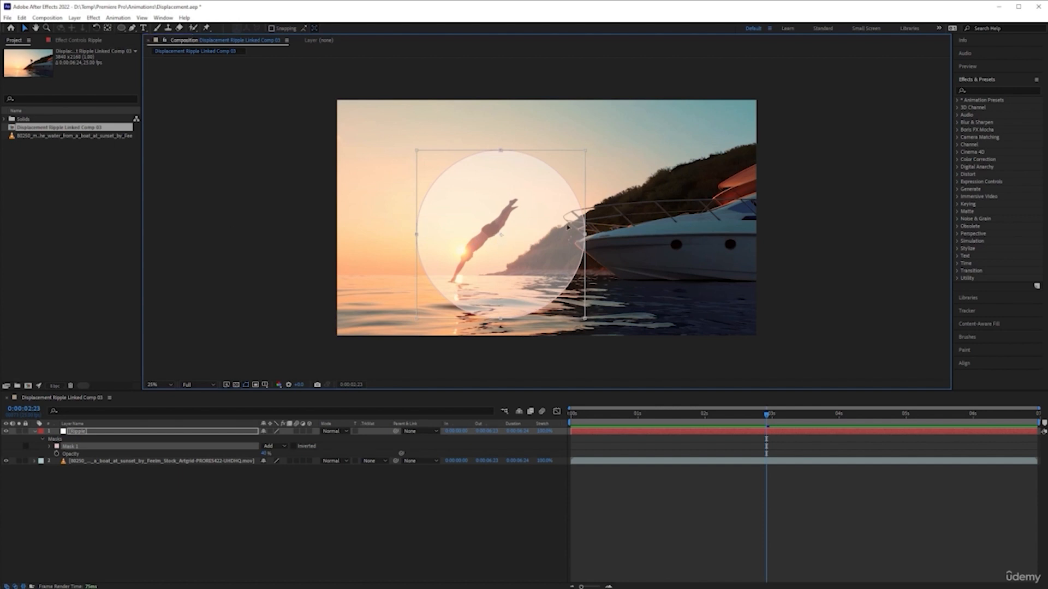
pyautogui.moveTo(578, 218); pyautogui.dragTo(564, 222)
pyautogui.moveTo(550, 232); pyautogui.dragTo(526, 267)
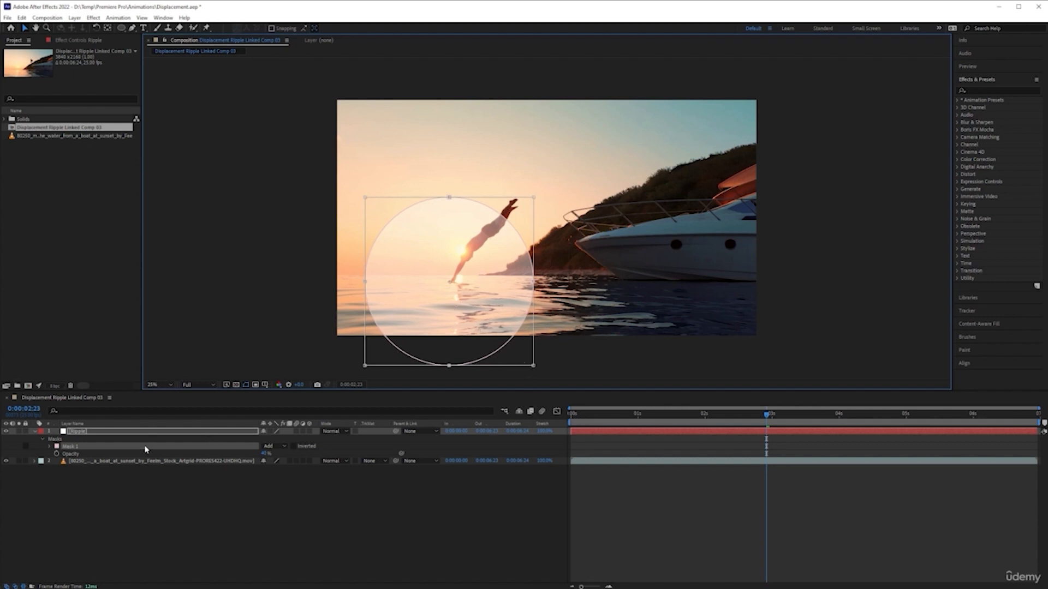
# Set the Ripple layer's opacity to 100% and hide the footage layer
pyautogui.click(207, 433)
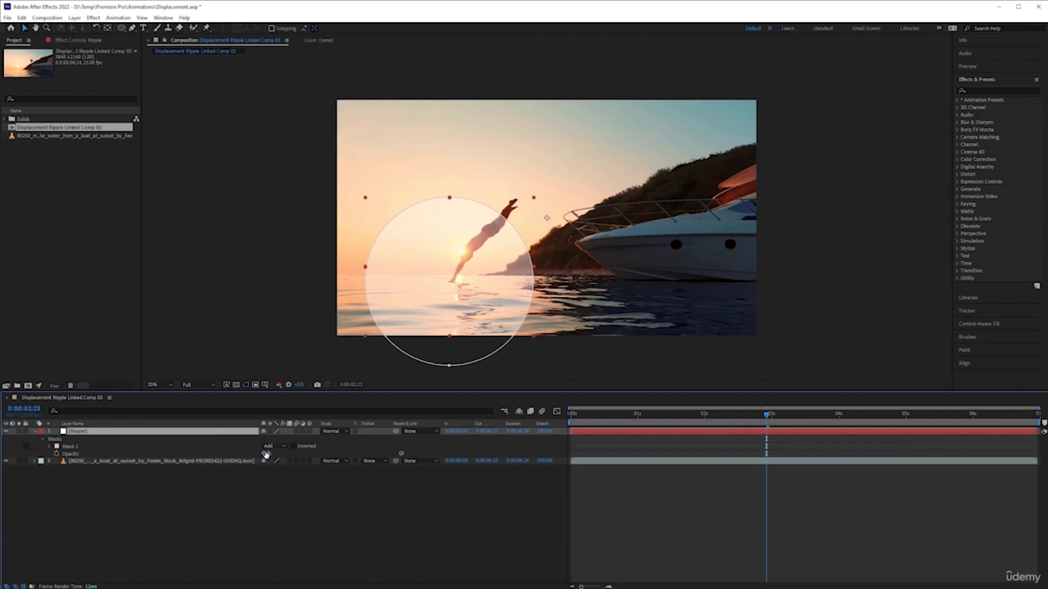
pyautogui.moveTo(265, 454); pyautogui.dragTo(771, 470)
pyautogui.click(6, 461)
pyautogui.click(228, 432)
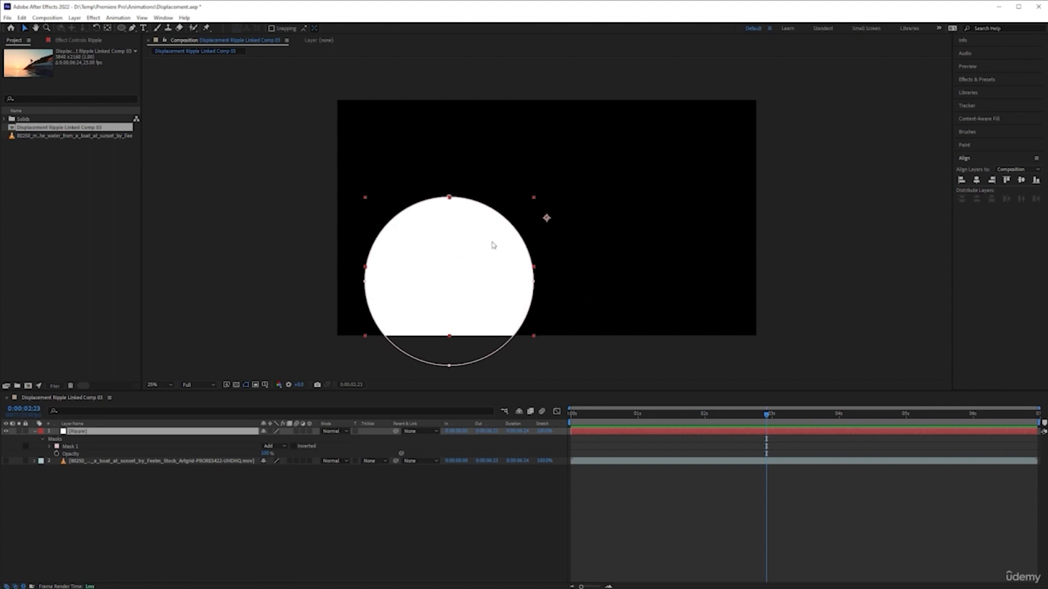
# Activate free transform on the circular mask and set the composition magnification to 12.5%
pyautogui.doubleClick(520, 238)
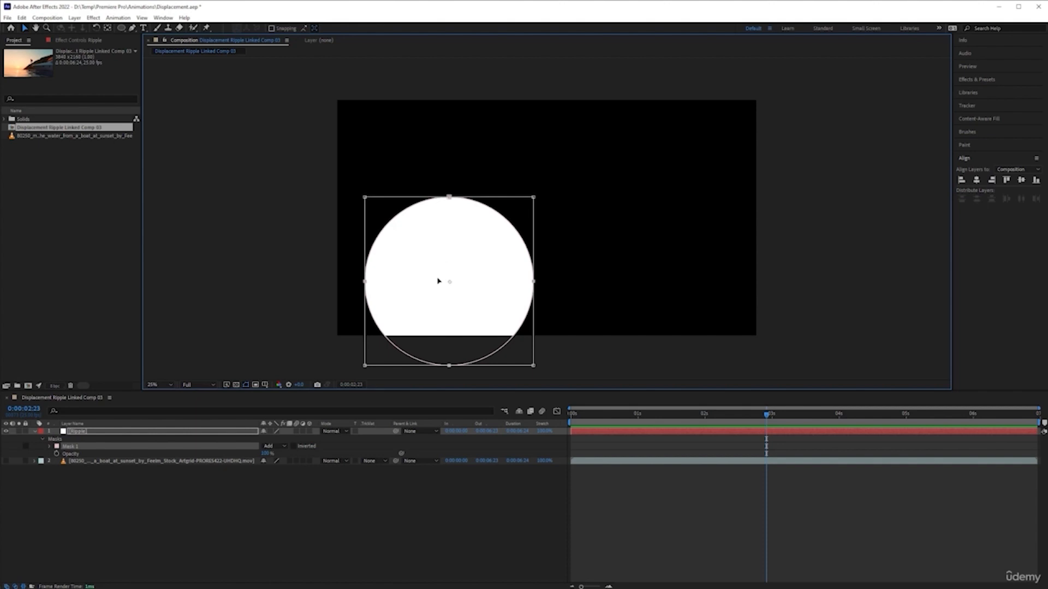
pyautogui.click(161, 385)
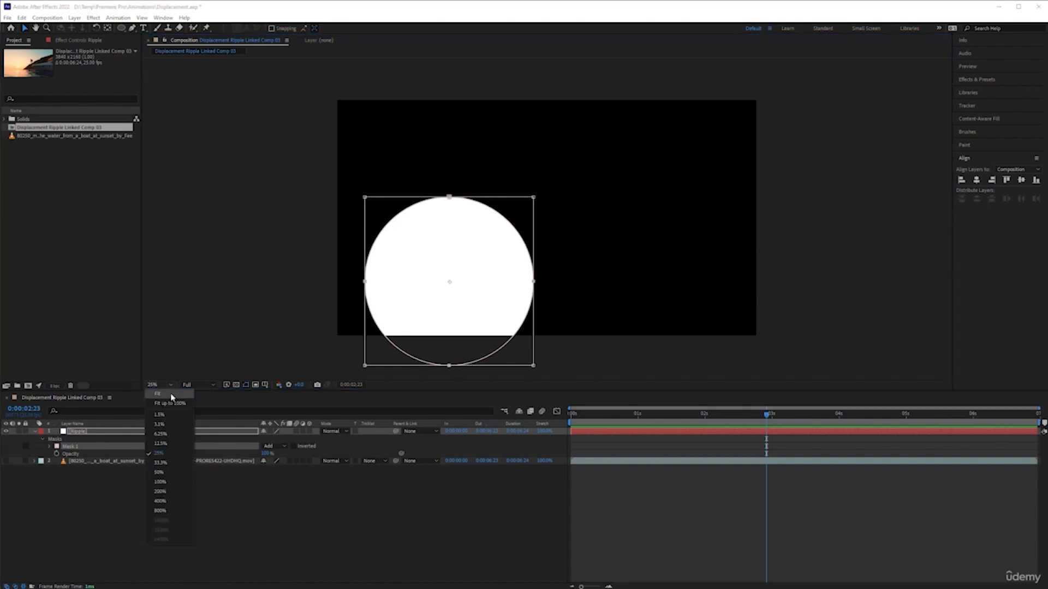
pyautogui.click(160, 444)
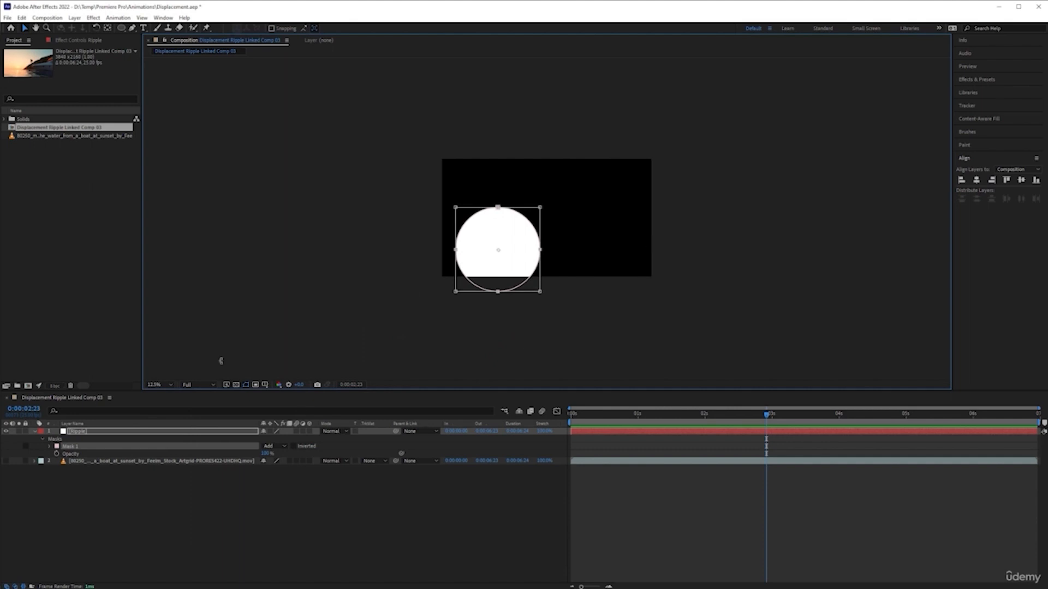
pyautogui.press('.')
pyautogui.press(',')
pyautogui.press('.')
pyautogui.press(',')
pyautogui.press('.')
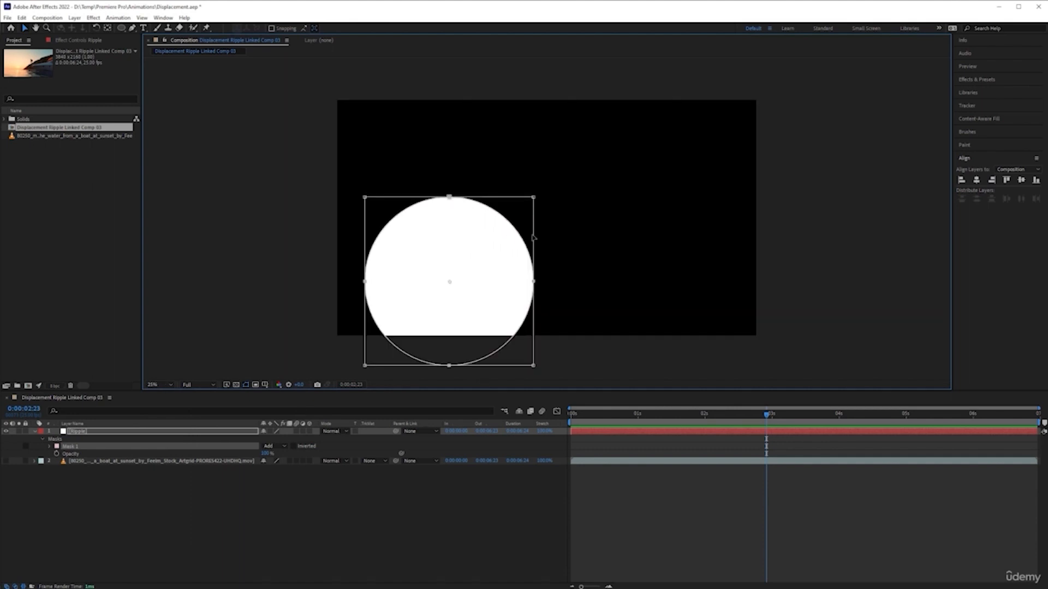
pyautogui.press(',')
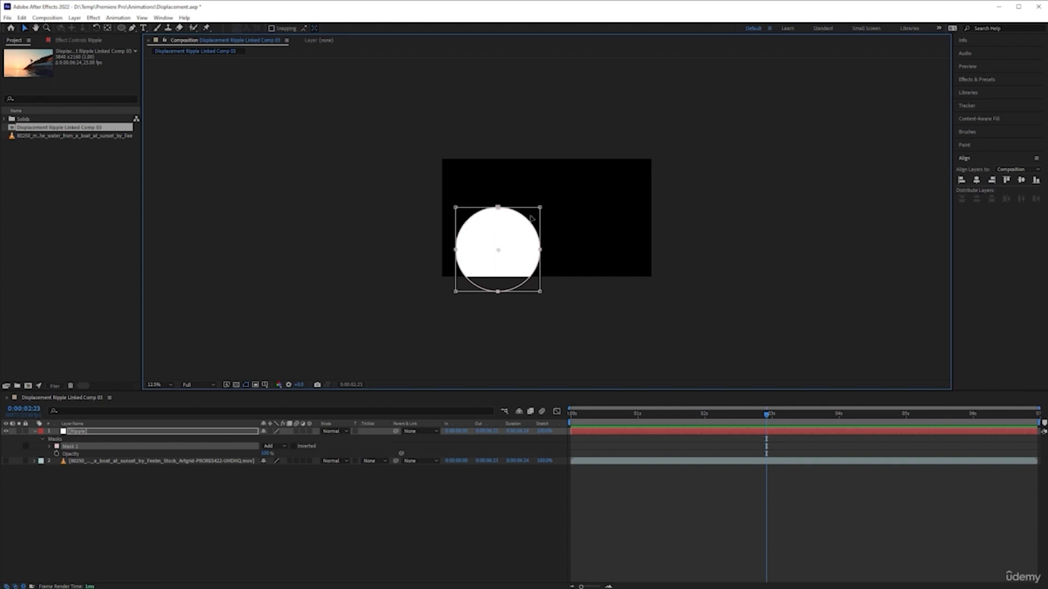
pyautogui.moveTo(541, 207); pyautogui.dragTo(573, 192)
pyautogui.hotkey('ctrl', 'z')
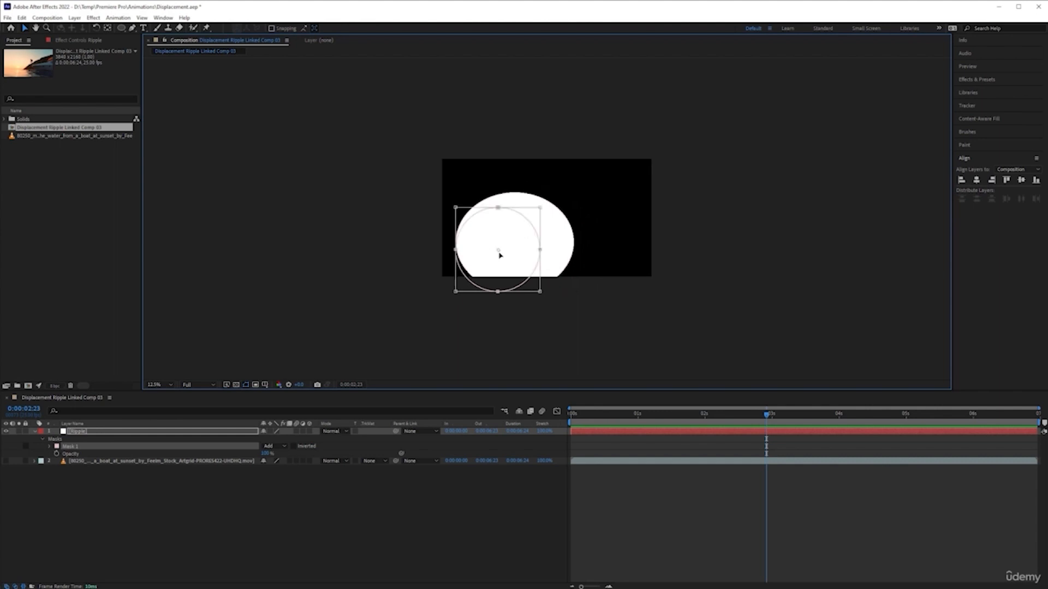
pyautogui.hotkey('ctrl', 'z')
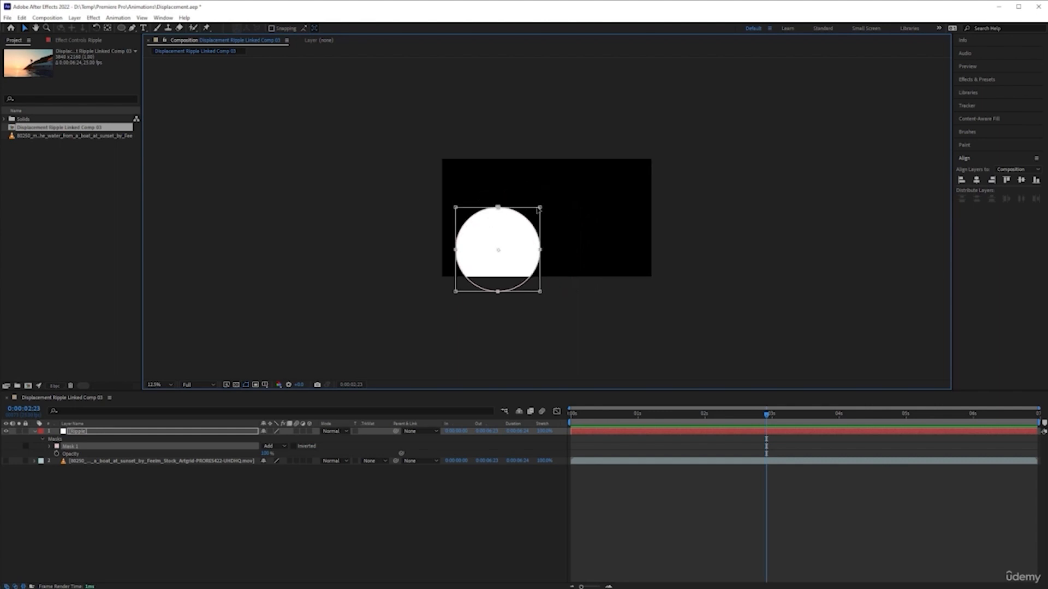
# Enlarge the circular mask proportionally from its centre until it covers the entire frame
pyautogui.moveTo(541, 207); pyautogui.dragTo(868, 66)
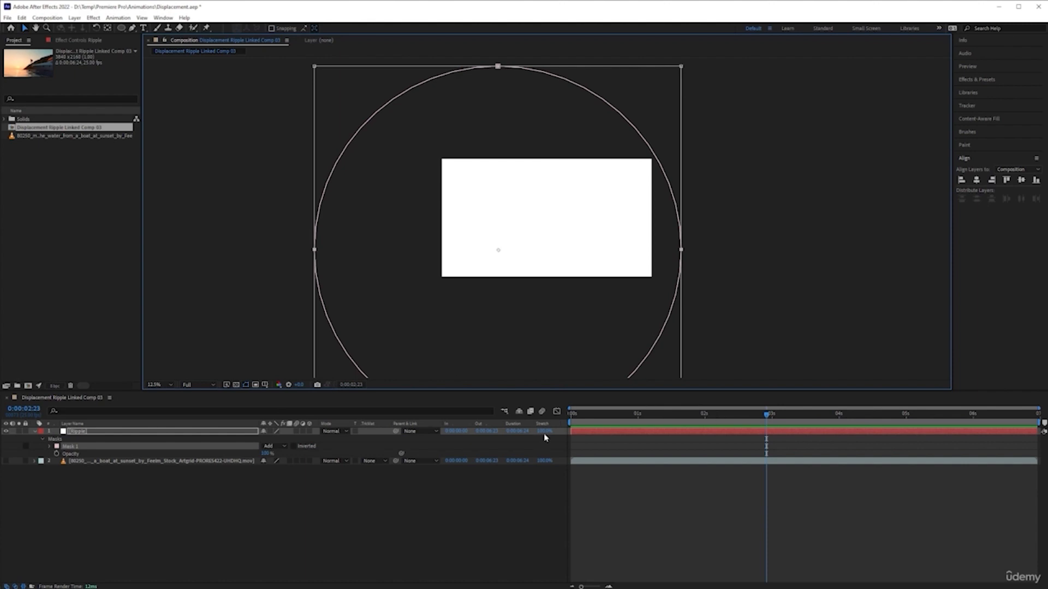
pyautogui.click(779, 434)
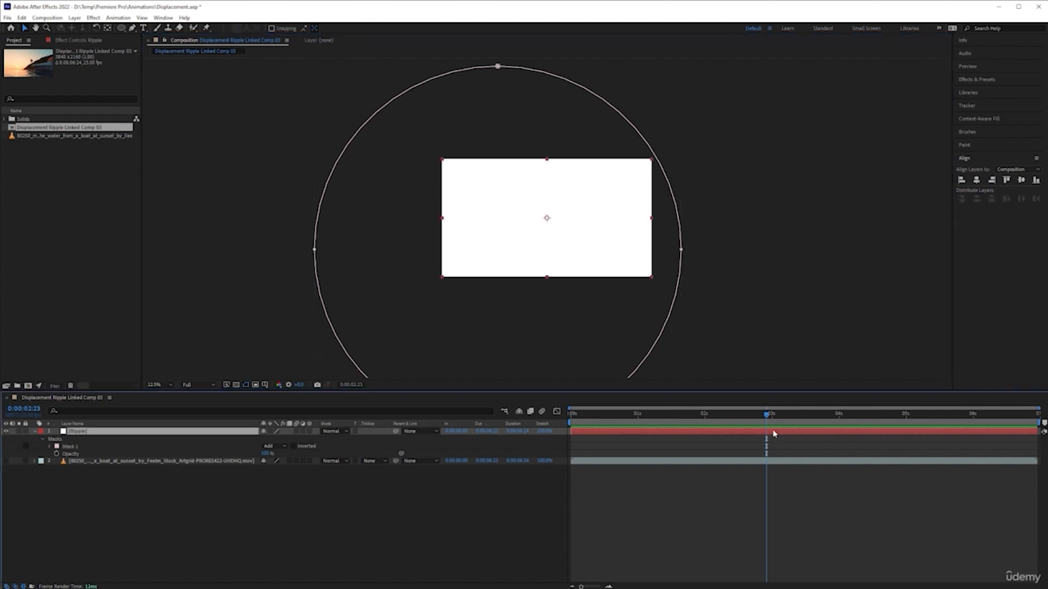
pyautogui.moveTo(571, 431); pyautogui.dragTo(765, 431)
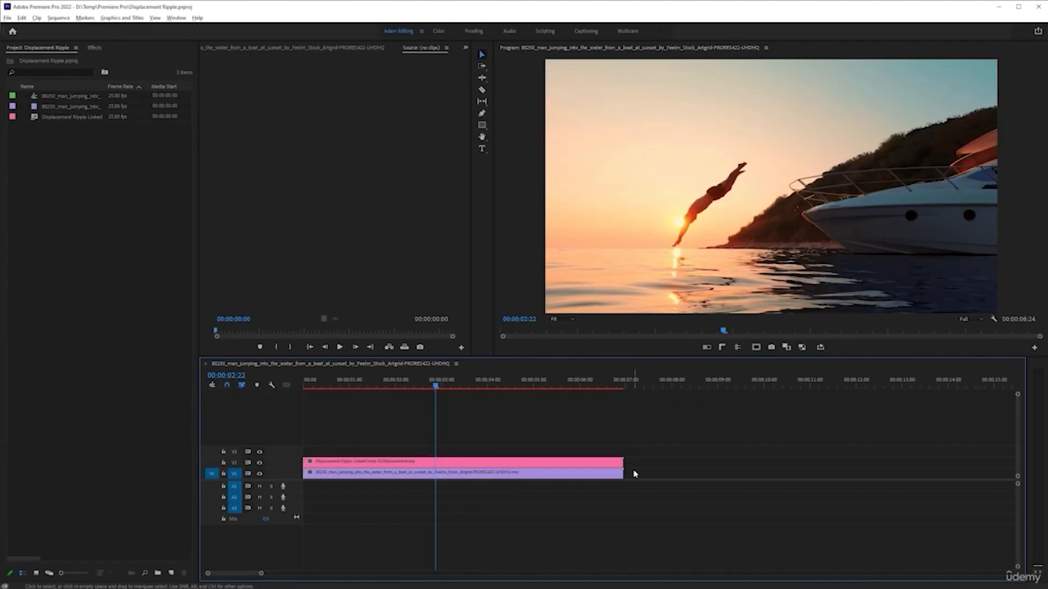
pyautogui.moveTo(622, 472); pyautogui.dragTo(537, 480)
pyautogui.hotkey('ctrl', 'z')
pyautogui.moveTo(322, 473); pyautogui.dragTo(393, 484)
pyautogui.hotkey('ctrl', 'z')
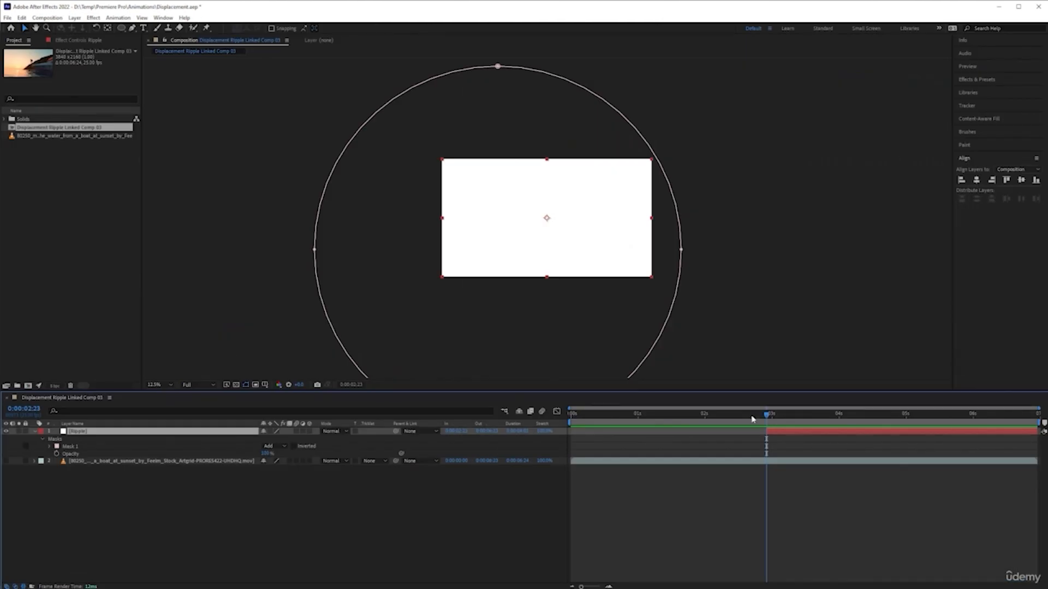
pyautogui.hotkey('ctrl', 'z')
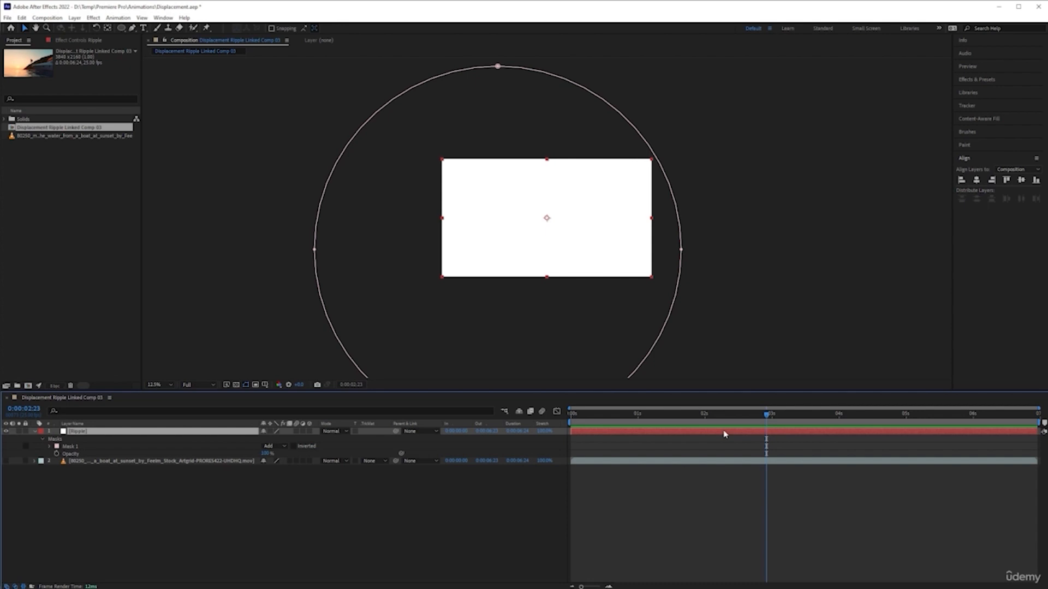
# Trim the Ripple layer's start to 0:00:02:23 and reveal its Mask Path property
pyautogui.hotkey('alt', '[')
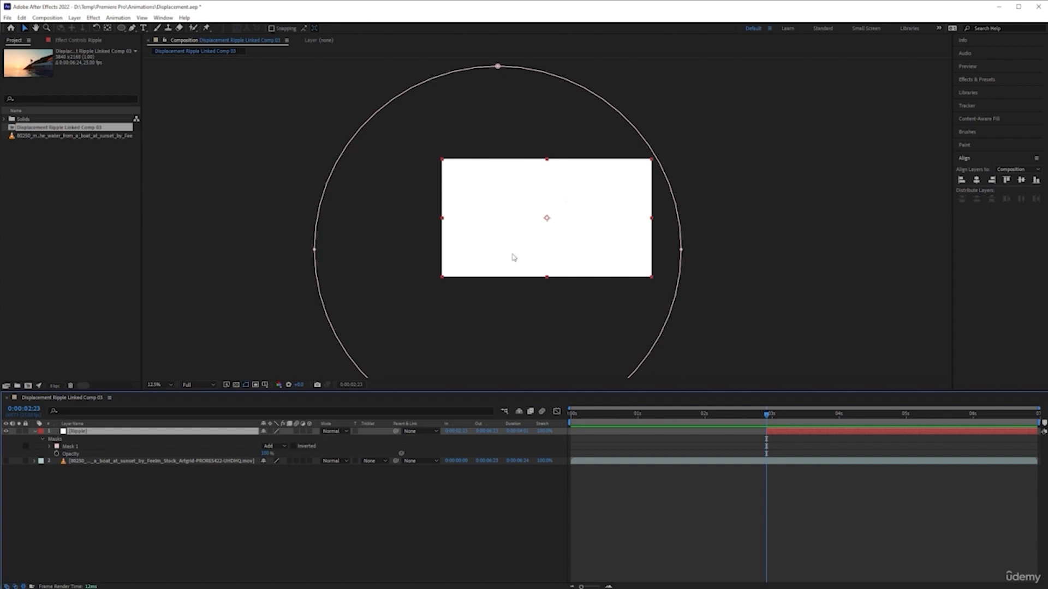
pyautogui.click(108, 447)
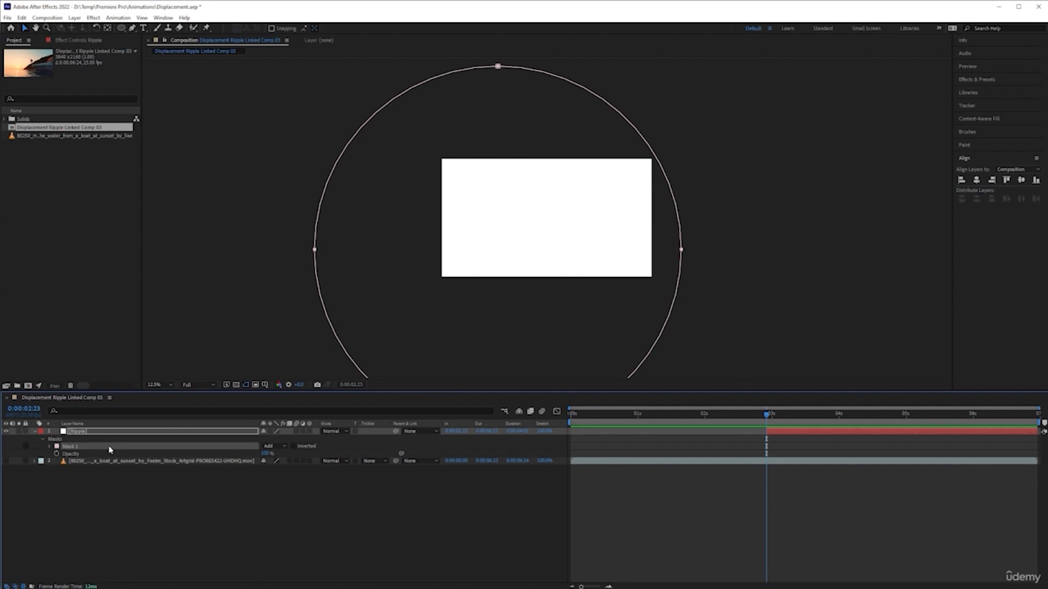
pyautogui.press('p')
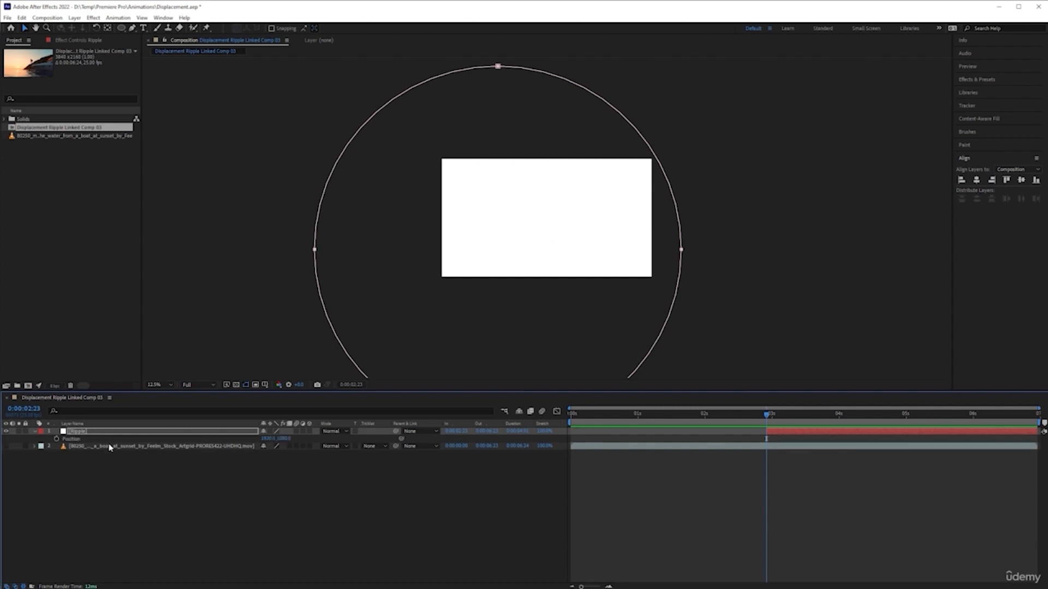
pyautogui.click(156, 432)
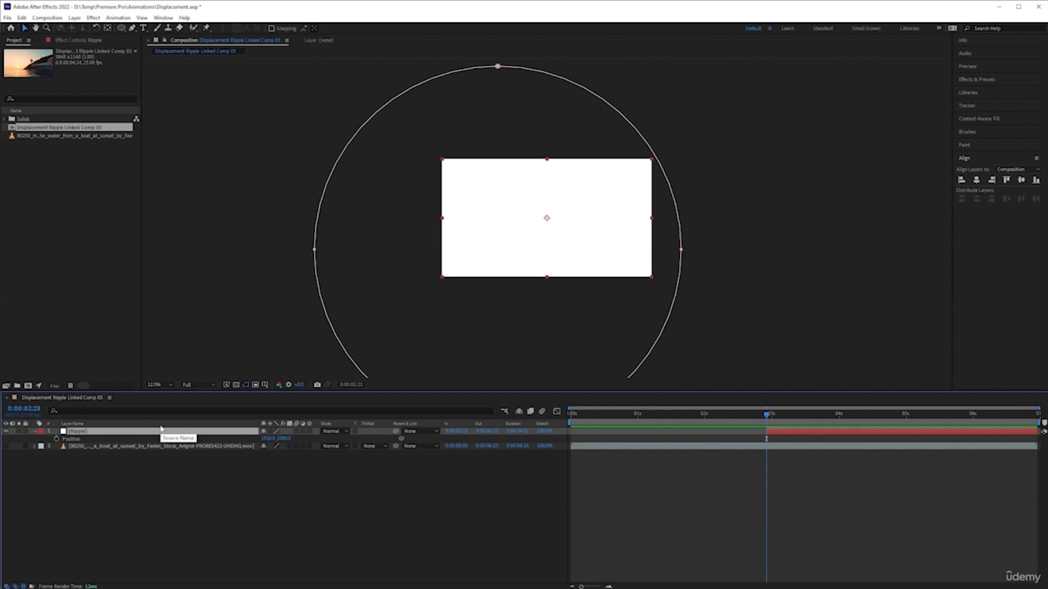
pyautogui.press('m')
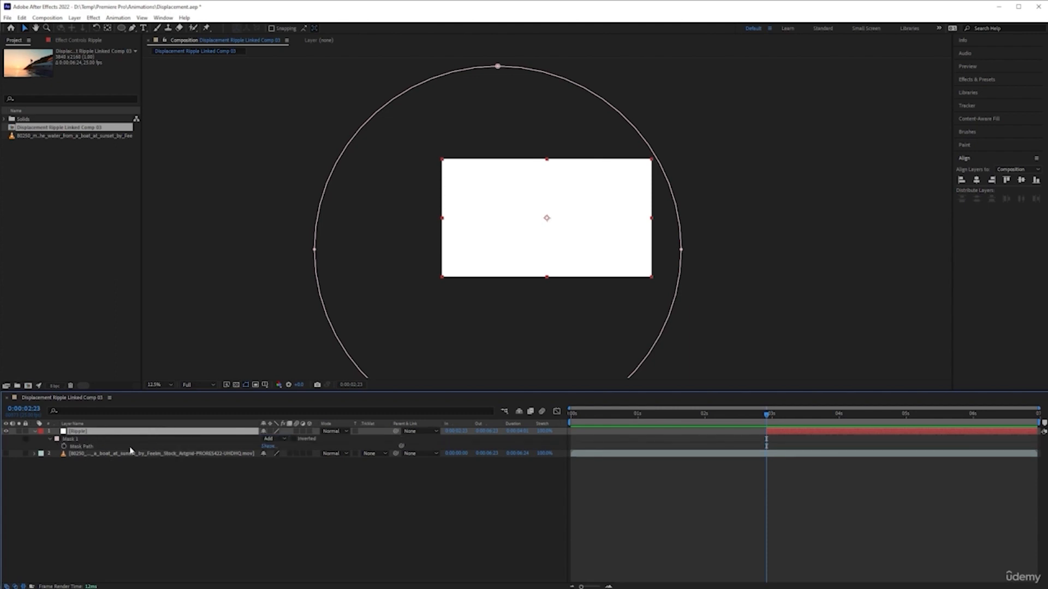
# Keyframe the full-size circular mask's path at 0:00:02:23 and at 0:00:03:21
pyautogui.click(64, 447)
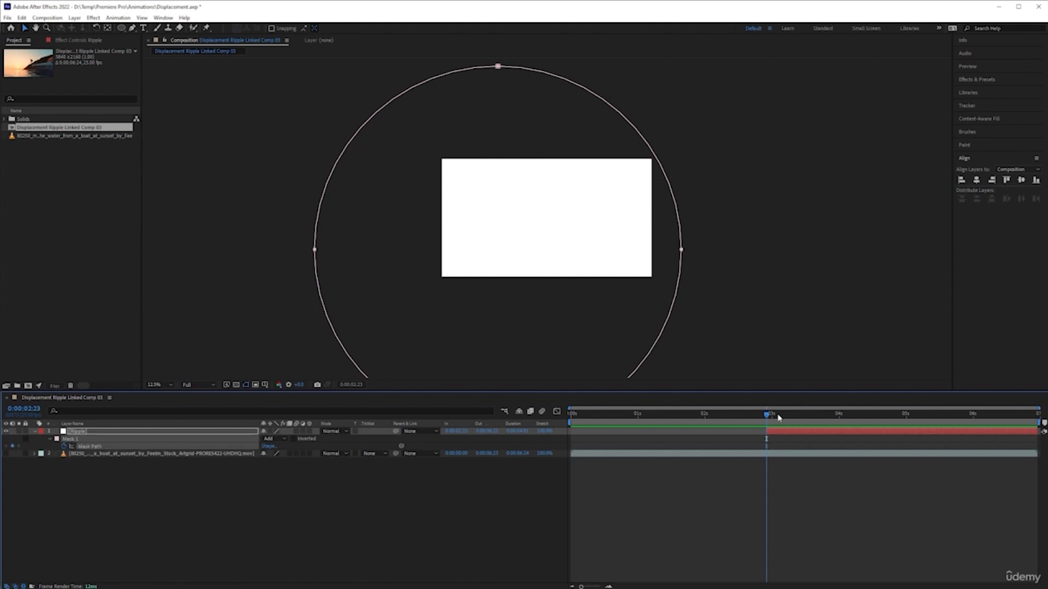
pyautogui.moveTo(769, 418); pyautogui.dragTo(832, 419)
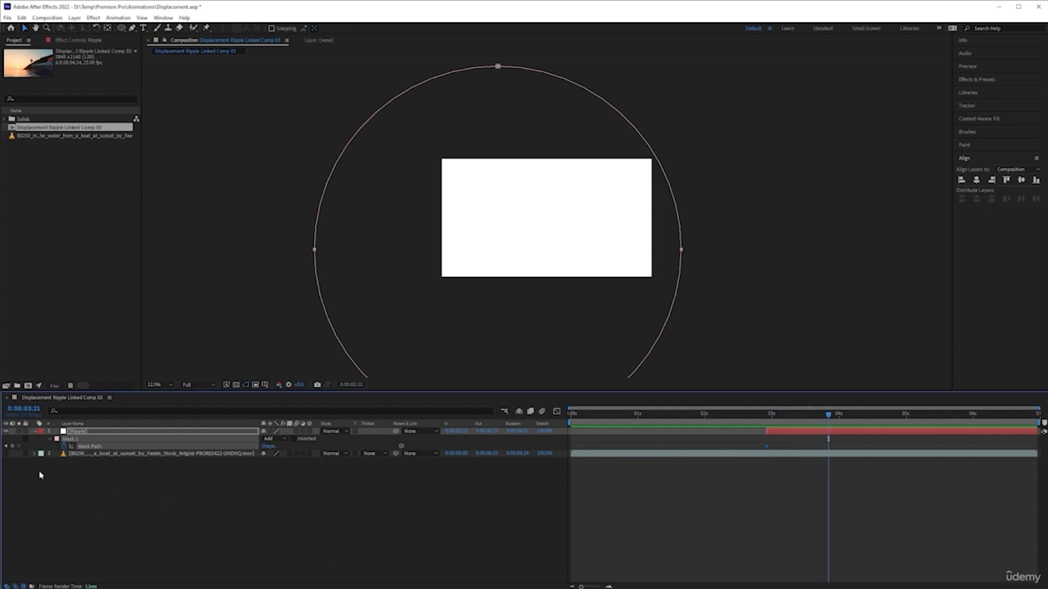
pyautogui.click(13, 447)
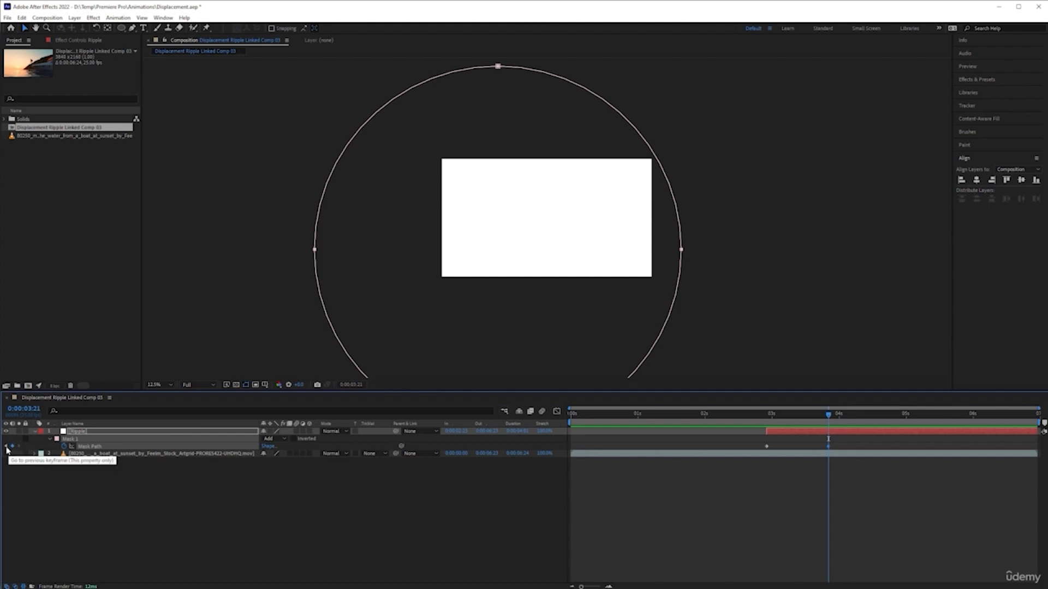
# At the first Mask Path keyframe, shrink the circular mask proportionally around its centre to a tiny dot
pyautogui.click(6, 447)
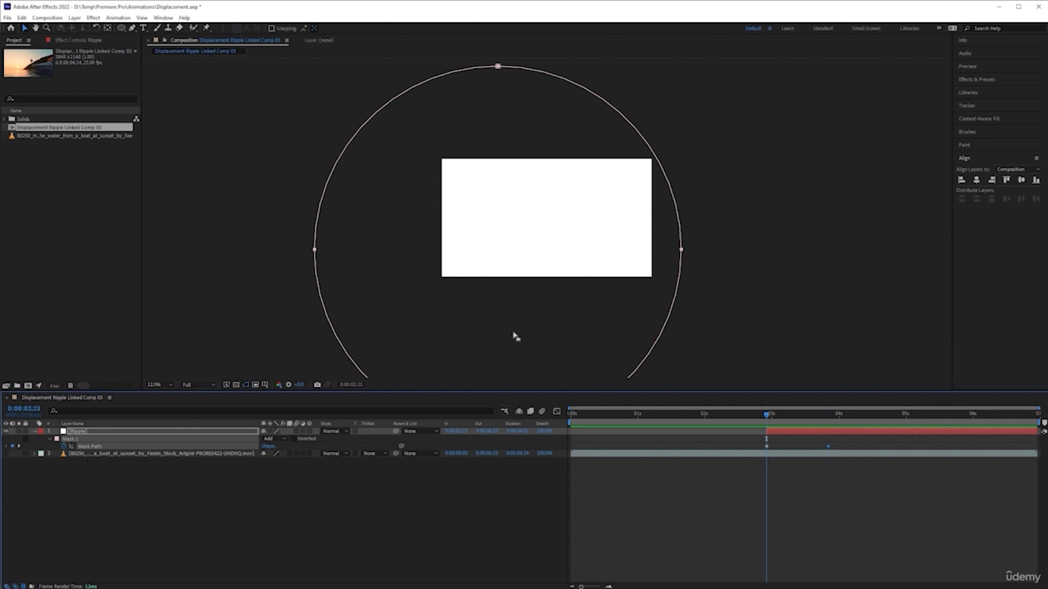
pyautogui.doubleClick(676, 205)
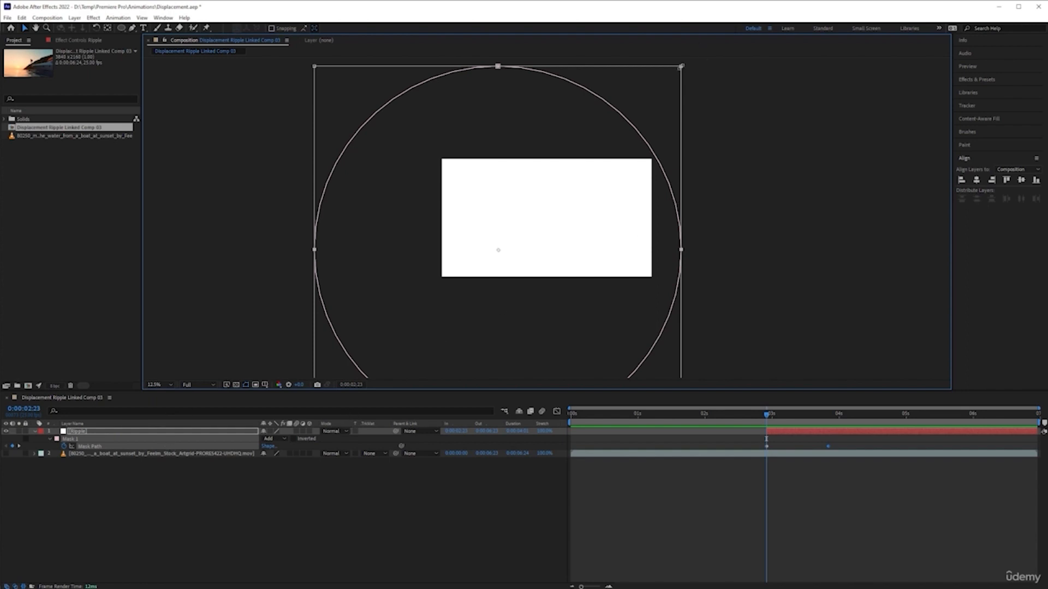
pyautogui.moveTo(680, 70); pyautogui.dragTo(610, 115)
pyautogui.moveTo(568, 140); pyautogui.dragTo(499, 232)
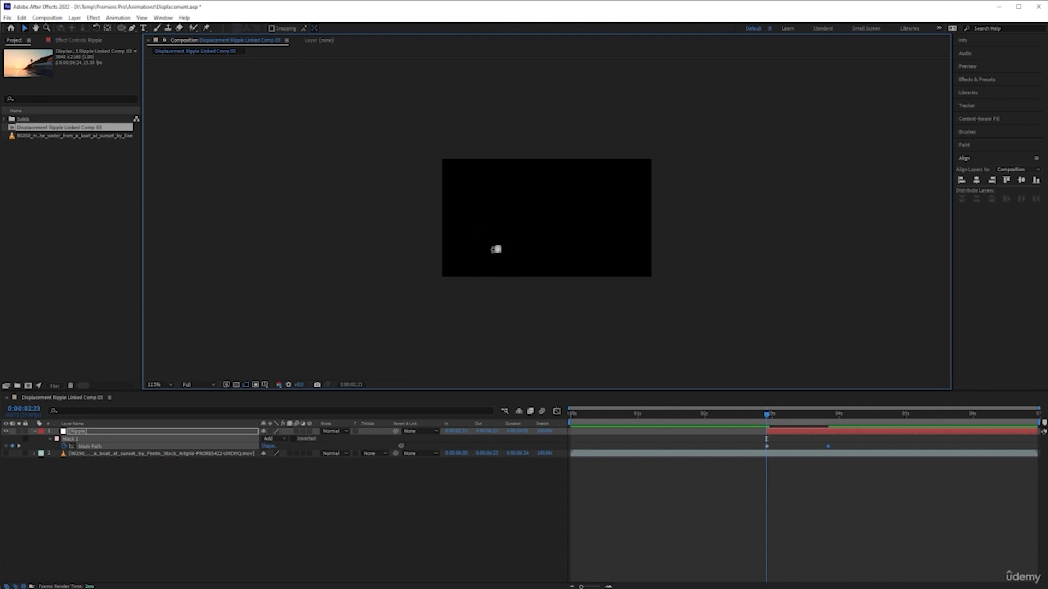
pyautogui.press('.')
pyautogui.press('.')
pyautogui.press('.')
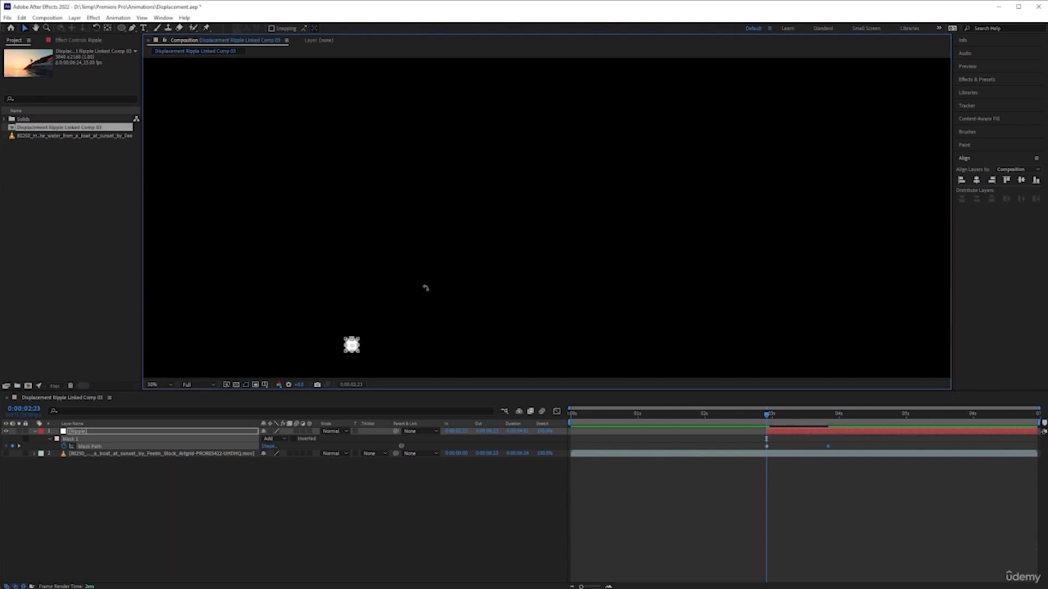
pyautogui.press('space')
pyautogui.moveTo(411, 301); pyautogui.dragTo(573, 122)
pyautogui.moveTo(474, 289); pyautogui.dragTo(767, 229)
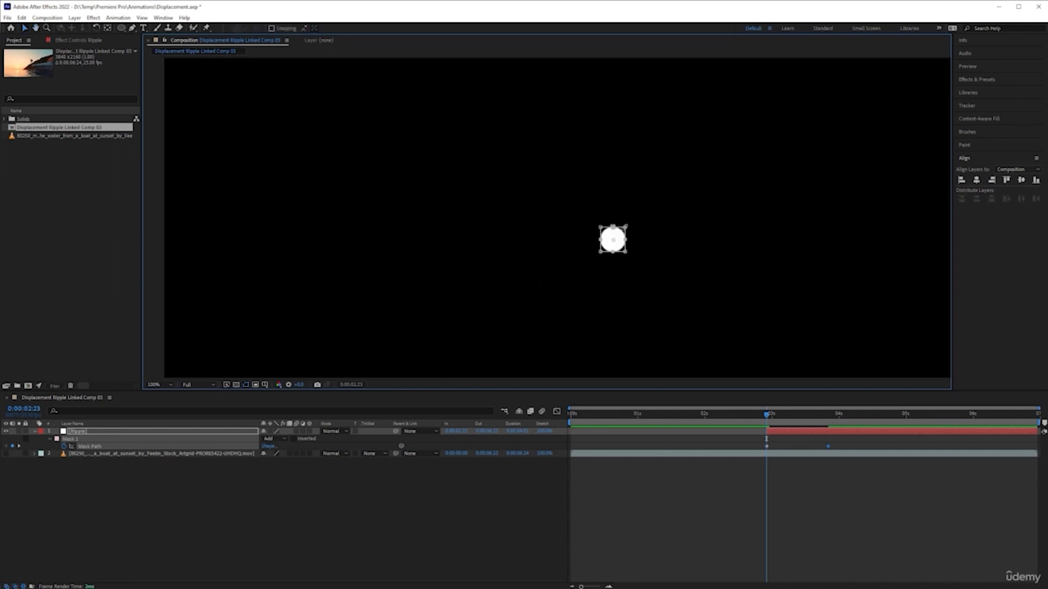
pyautogui.moveTo(625, 226); pyautogui.dragTo(614, 239)
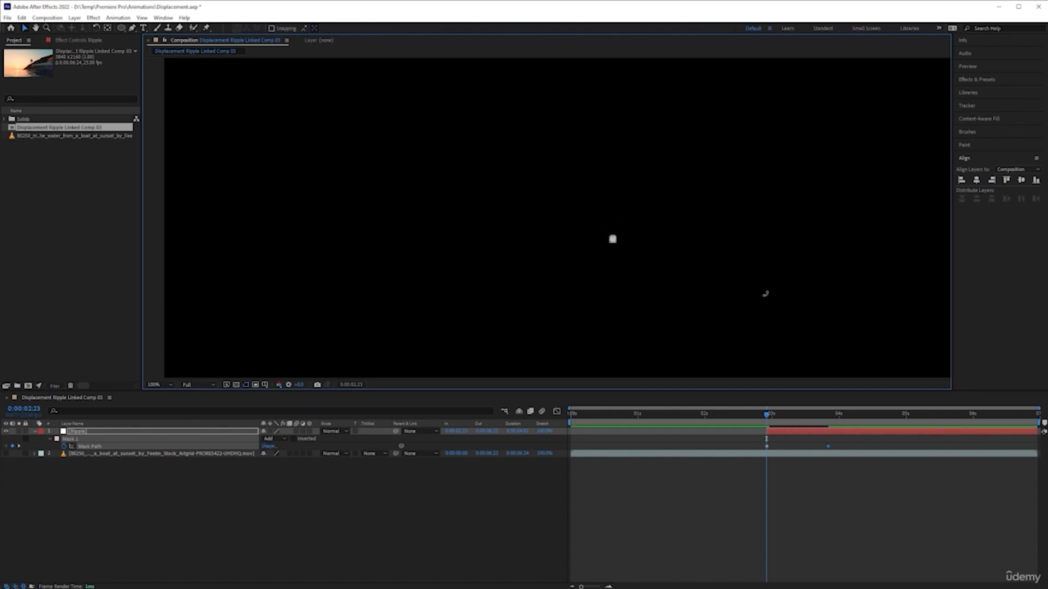
# Fit the composition in view and preview the expanding circle animation from 0:00:02:23
pyautogui.click(158, 385)
pyautogui.click(187, 401)
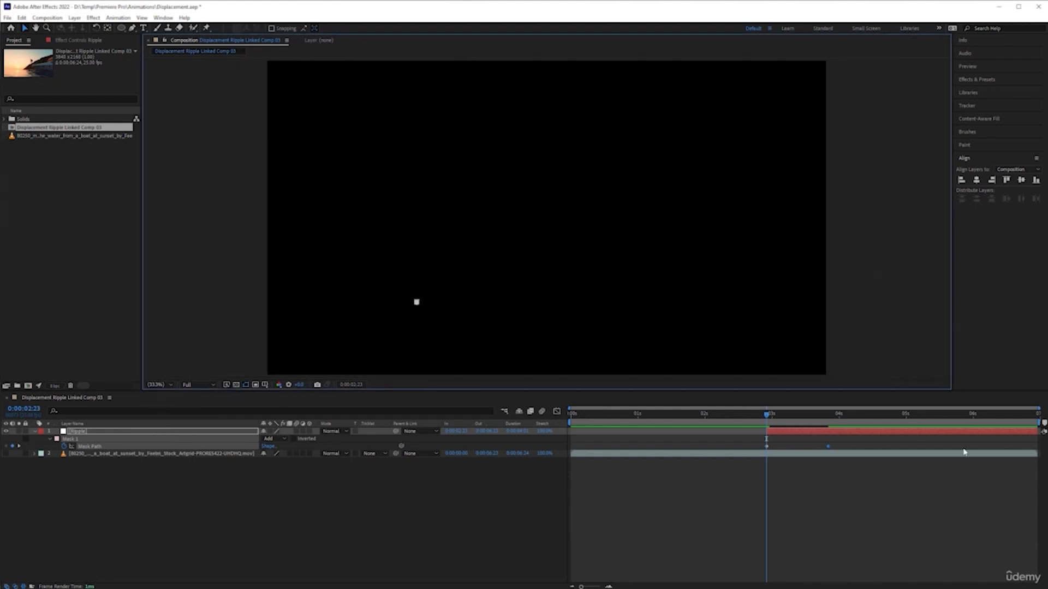
pyautogui.moveTo(767, 416); pyautogui.dragTo(829, 421)
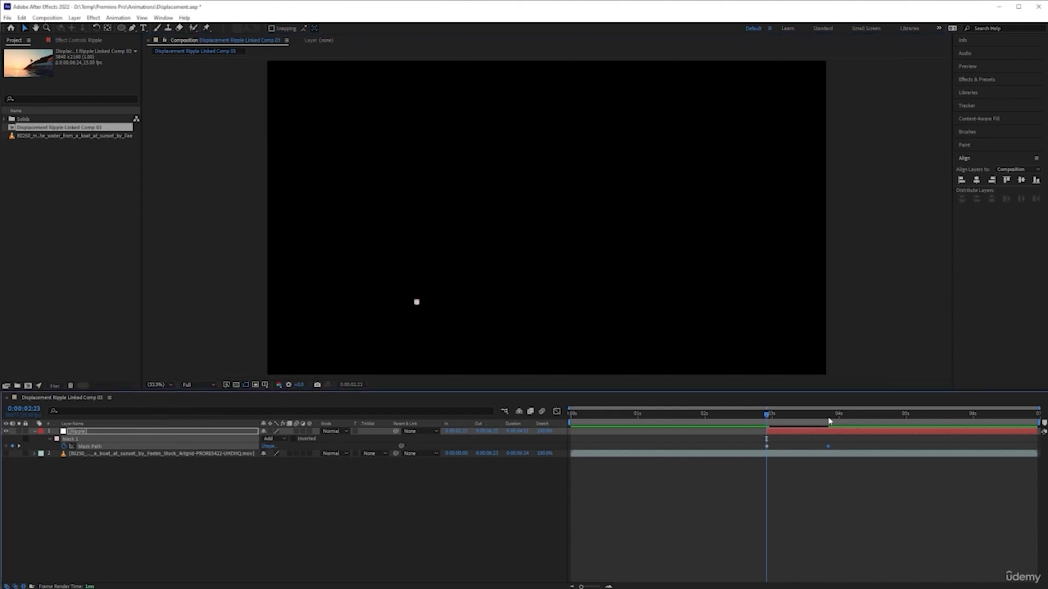
pyautogui.press('space')
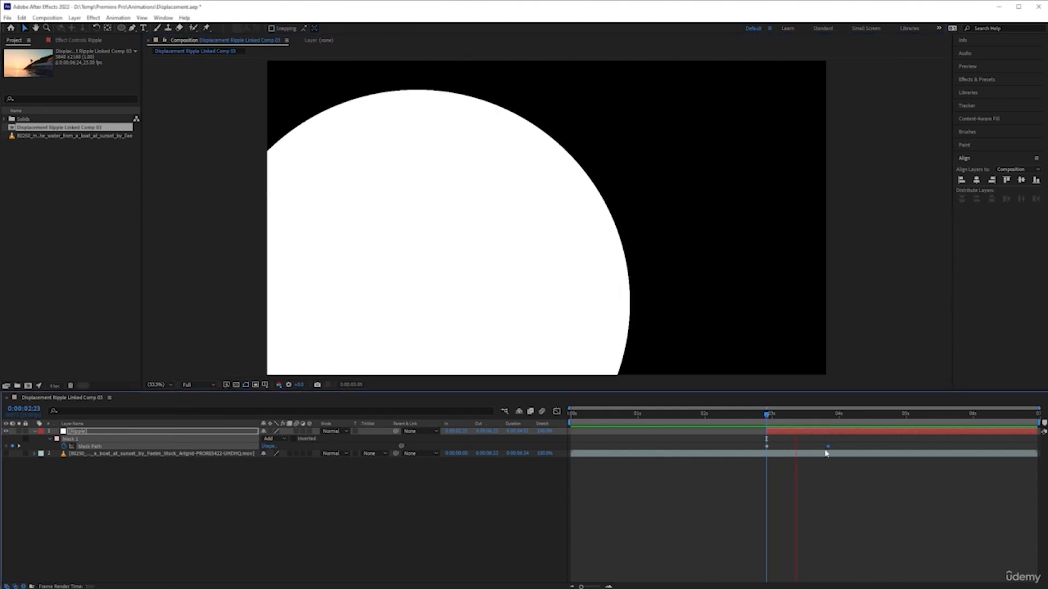
pyautogui.click(771, 416)
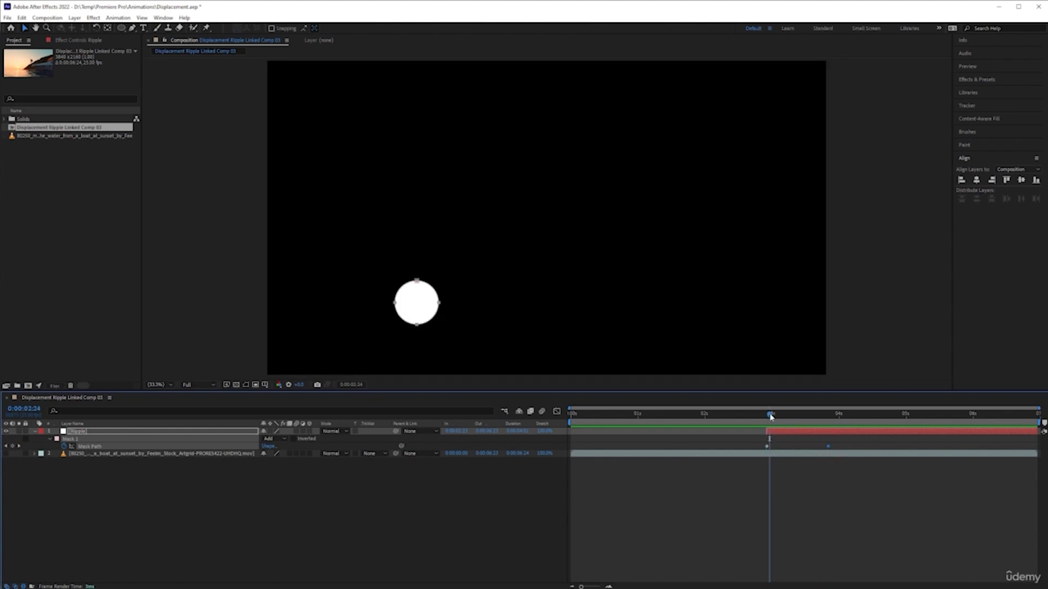
pyautogui.scroll(5, 775, 453)
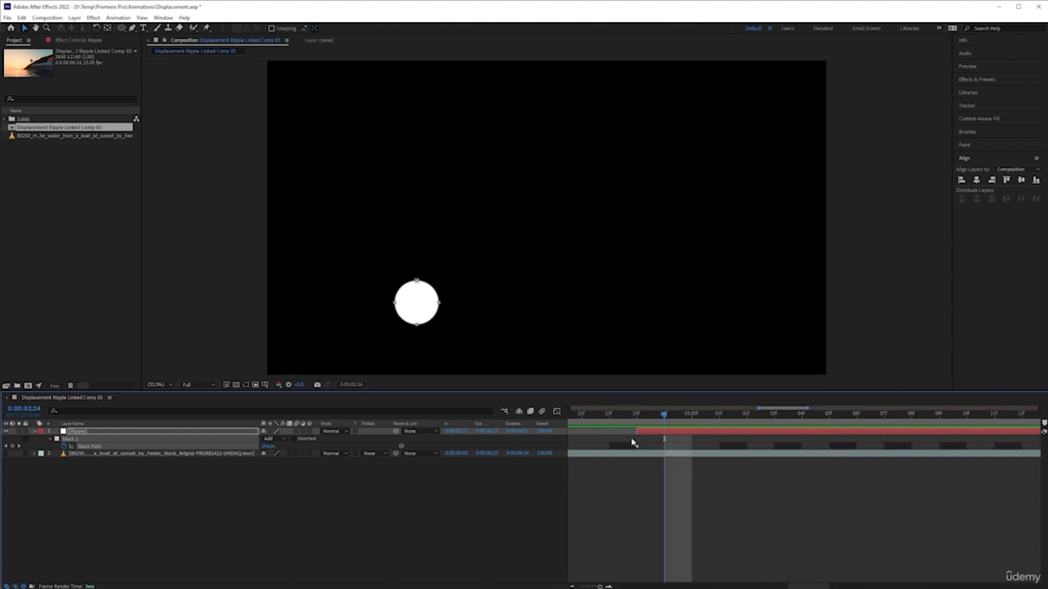
pyautogui.click(637, 417)
pyautogui.scroll(-5, 680, 476)
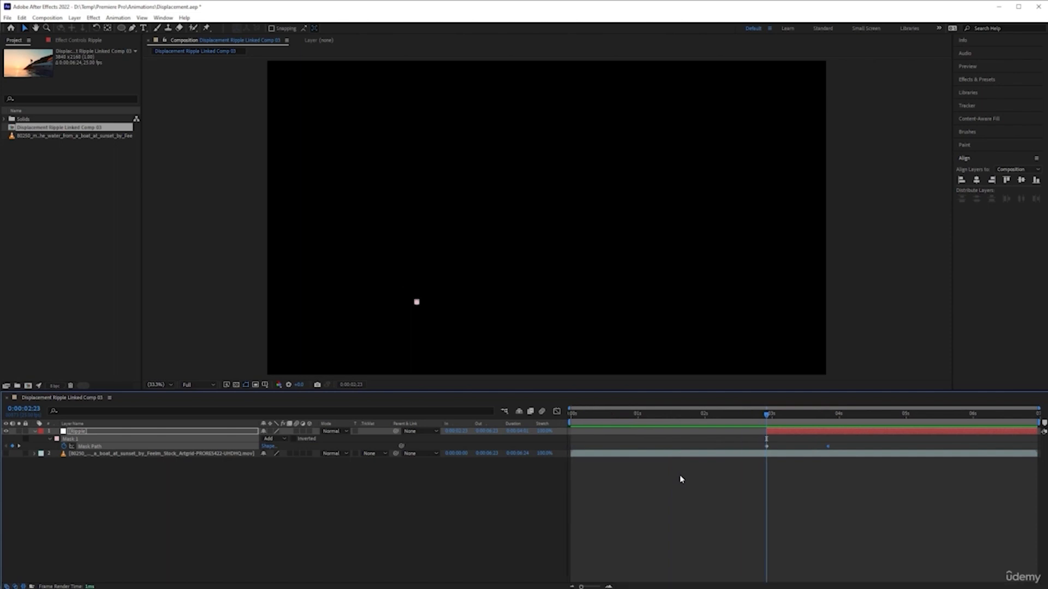
pyautogui.press('space')
pyautogui.press('space')
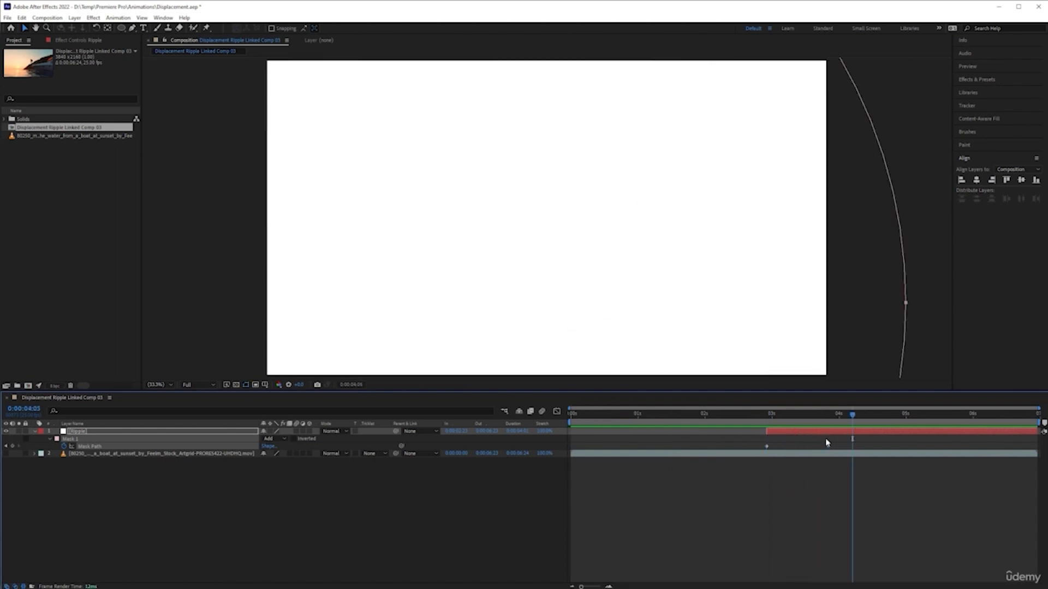
pyautogui.click(768, 416)
pyautogui.click(785, 431)
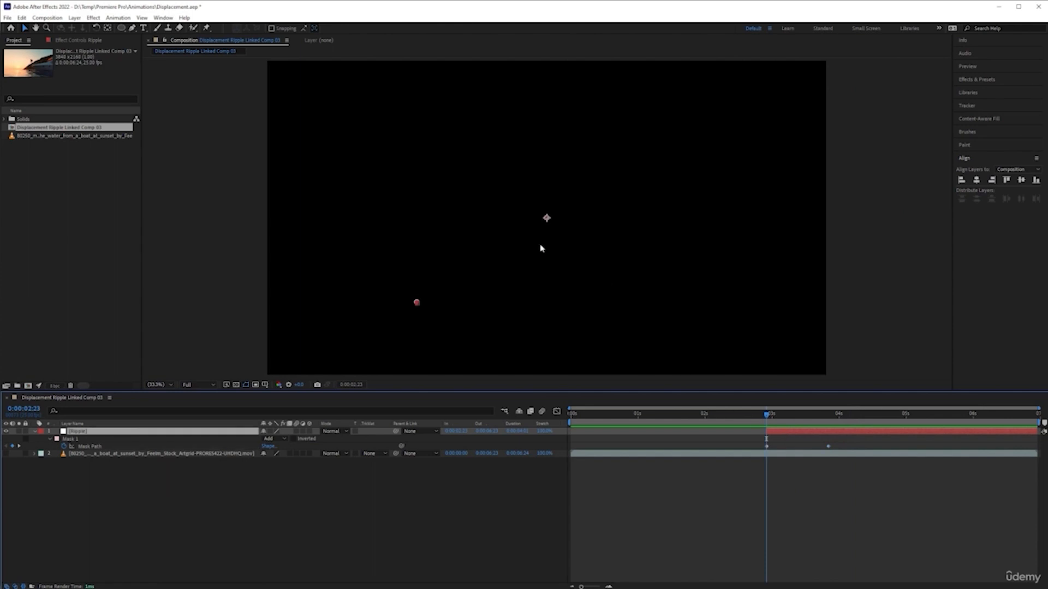
pyautogui.press('space')
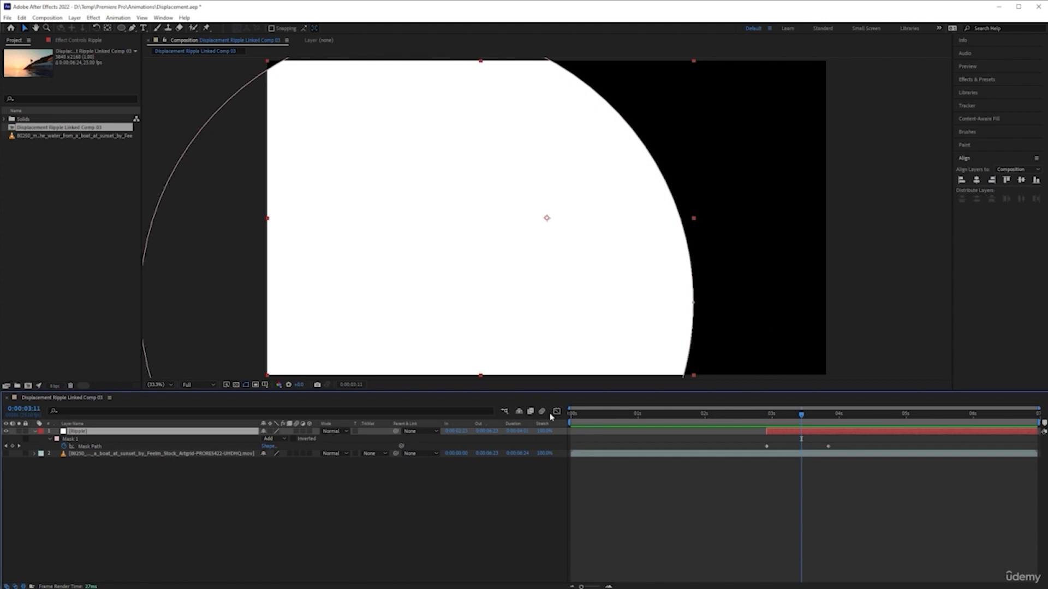
# Duplicate the Ripple layer's circular mask together with its path keyframes
pyautogui.click(77, 440)
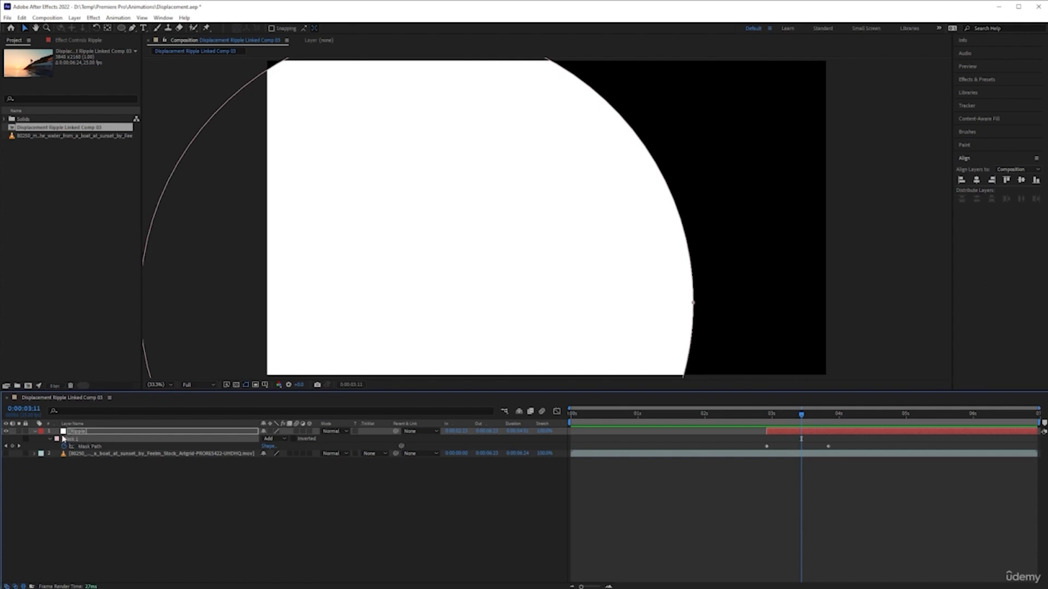
pyautogui.click(34, 431)
pyautogui.click(215, 486)
pyautogui.click(106, 433)
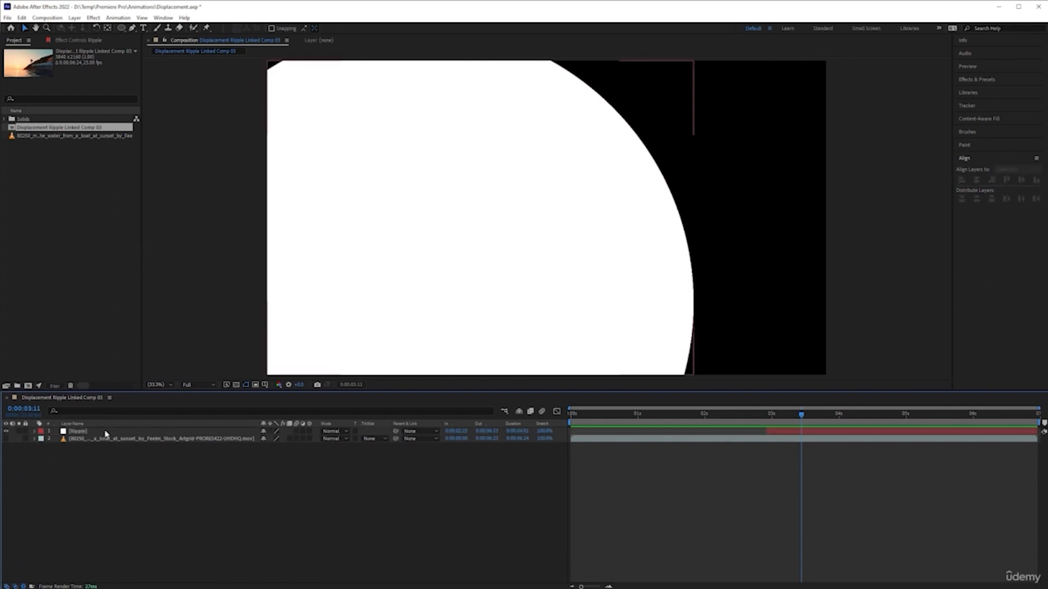
pyautogui.press('m')
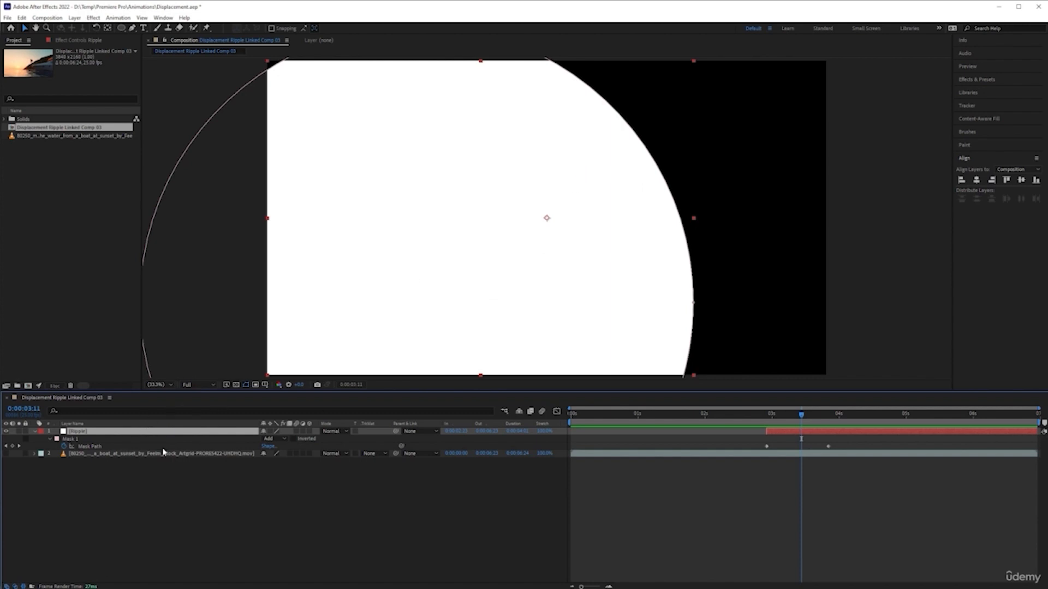
pyautogui.click(77, 440)
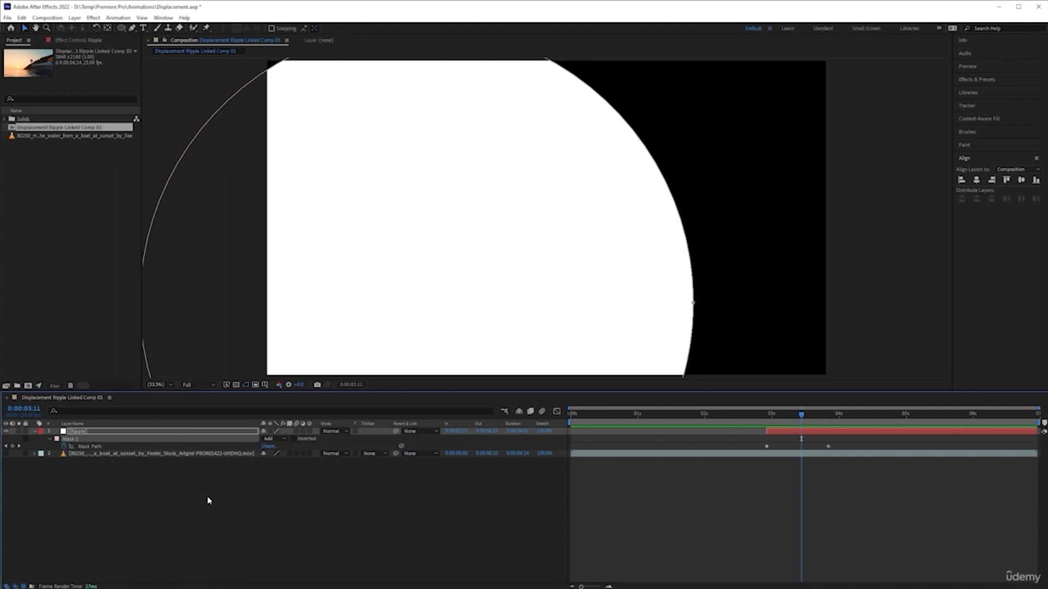
pyautogui.hotkey('ctrl', 'd')
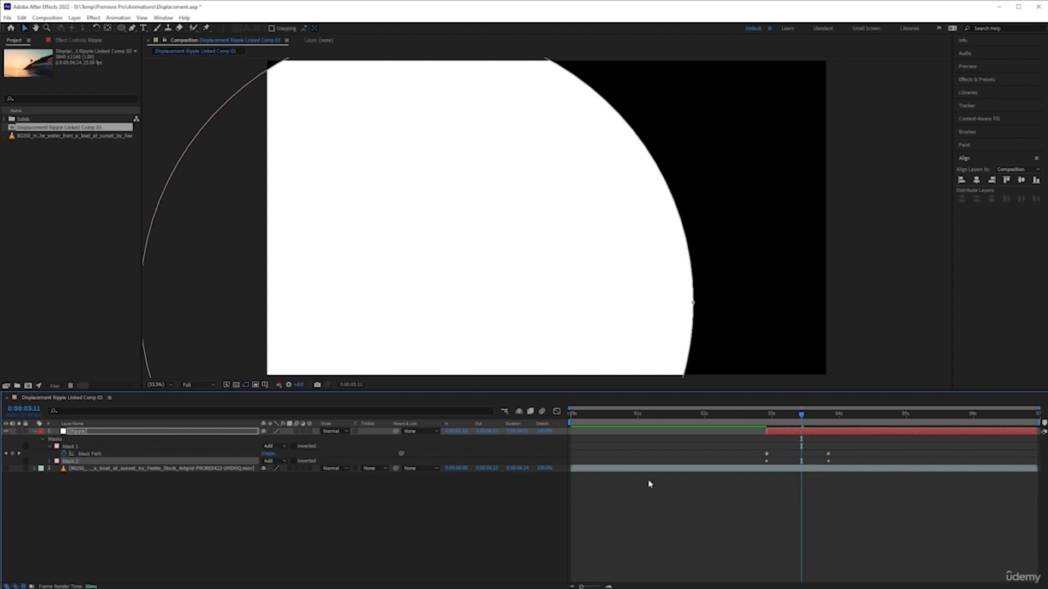
# Reveal the Ripple layer's keyframes and delay both Mask Path keyframes of Mask 2 by about six frames
pyautogui.click(769, 463)
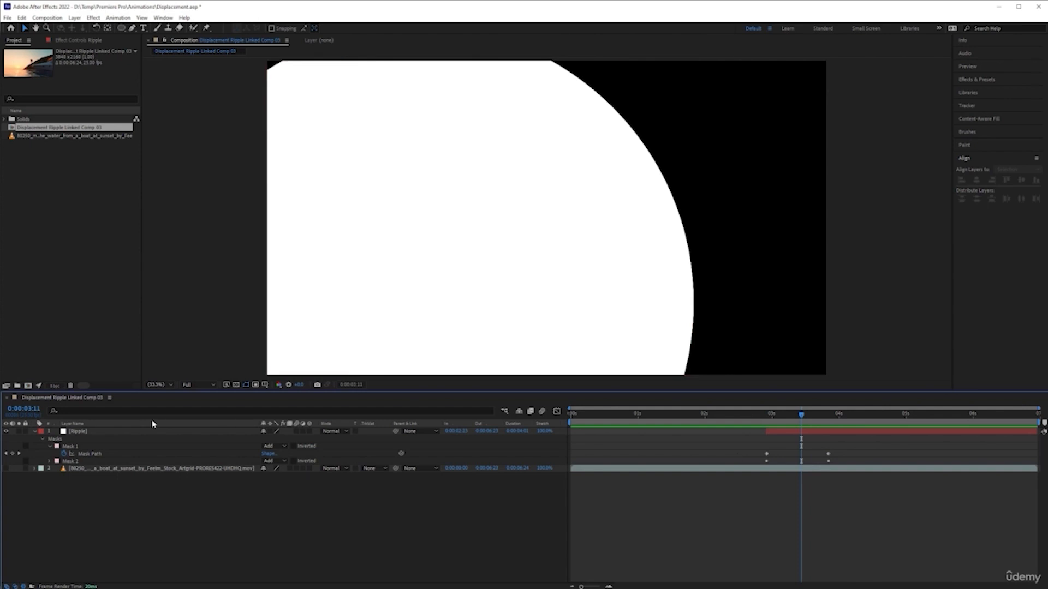
pyautogui.click(127, 431)
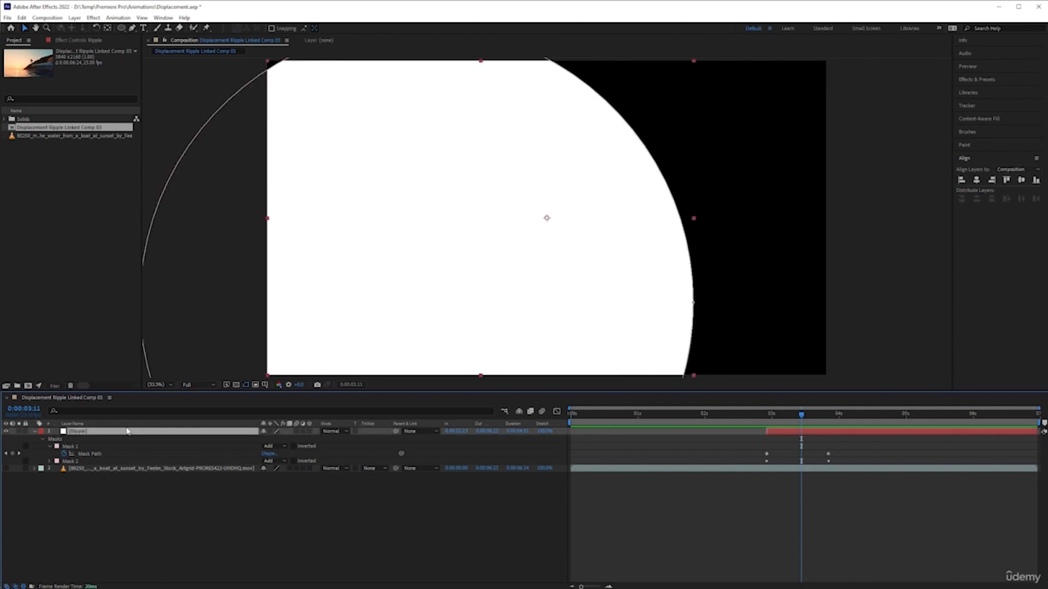
pyautogui.press('u')
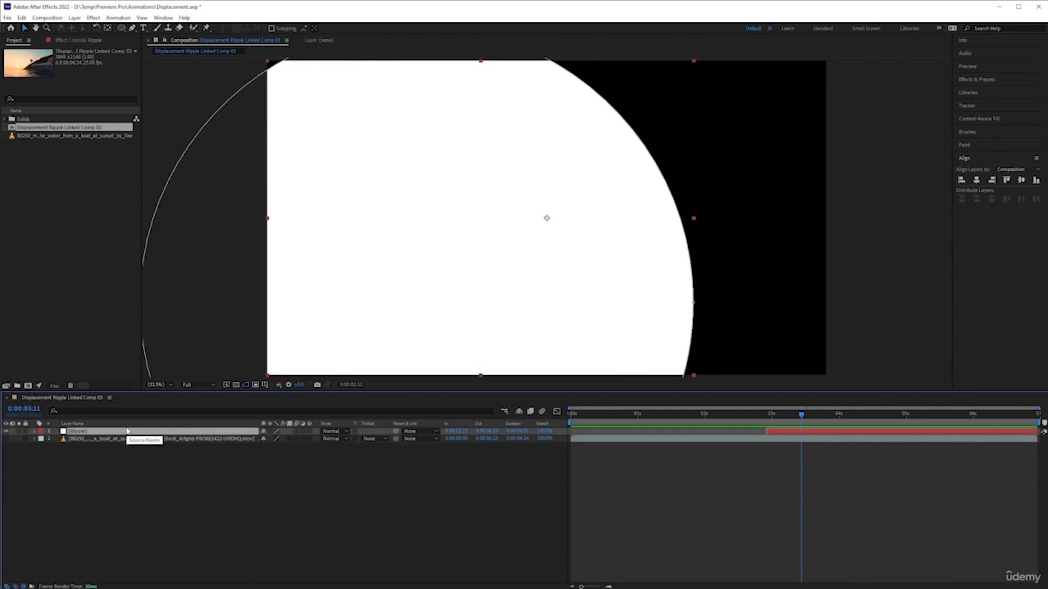
pyautogui.press('u')
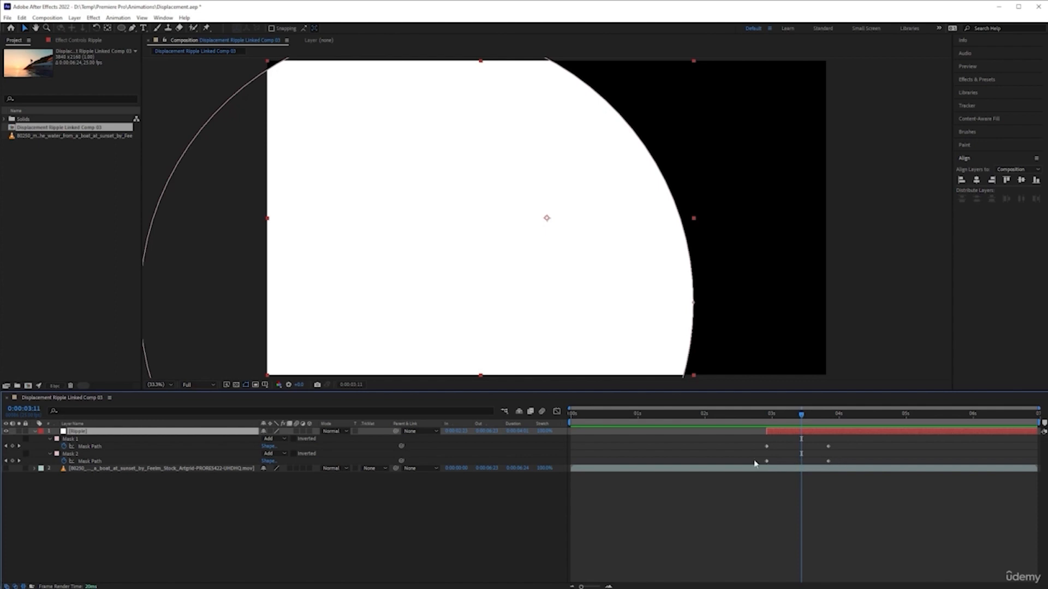
pyautogui.moveTo(761, 454); pyautogui.dragTo(849, 469)
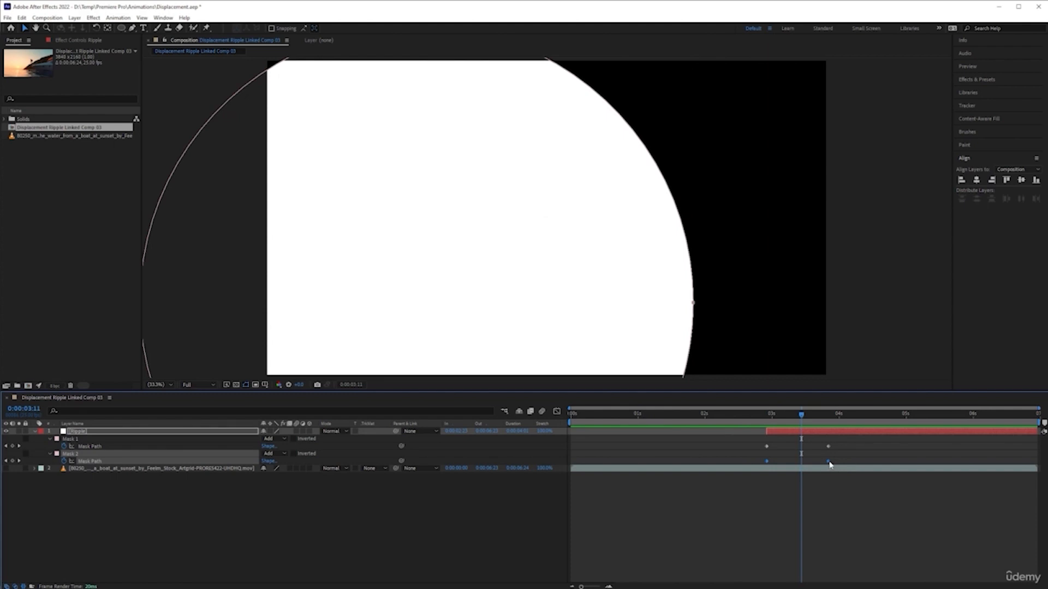
pyautogui.moveTo(829, 464); pyautogui.dragTo(844, 463)
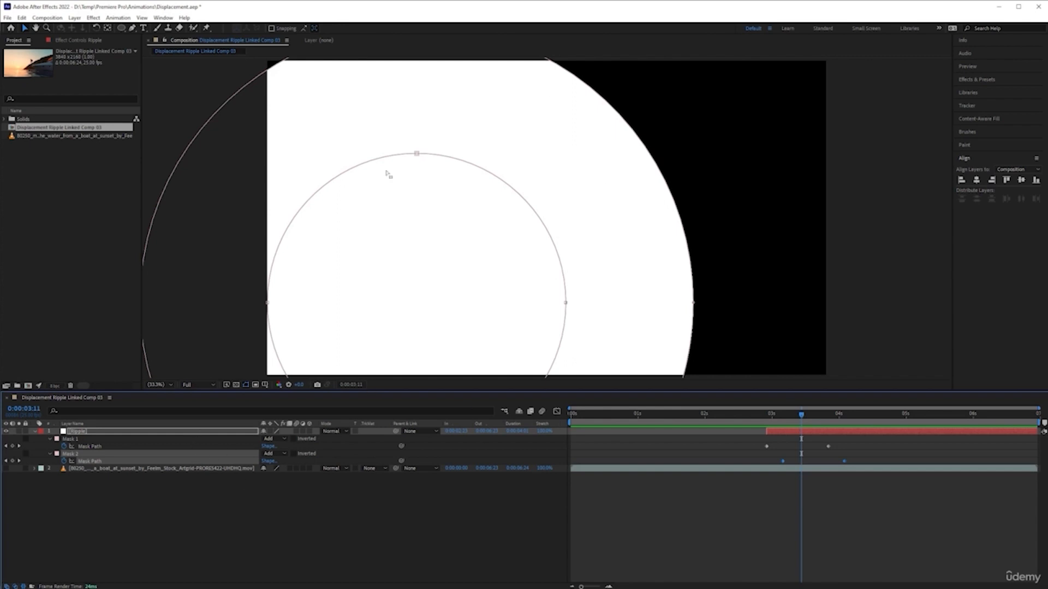
# Set Mask 2 of the Ripple layer to Subtract and preview the expanding ring from 0:00:02:23
pyautogui.click(277, 455)
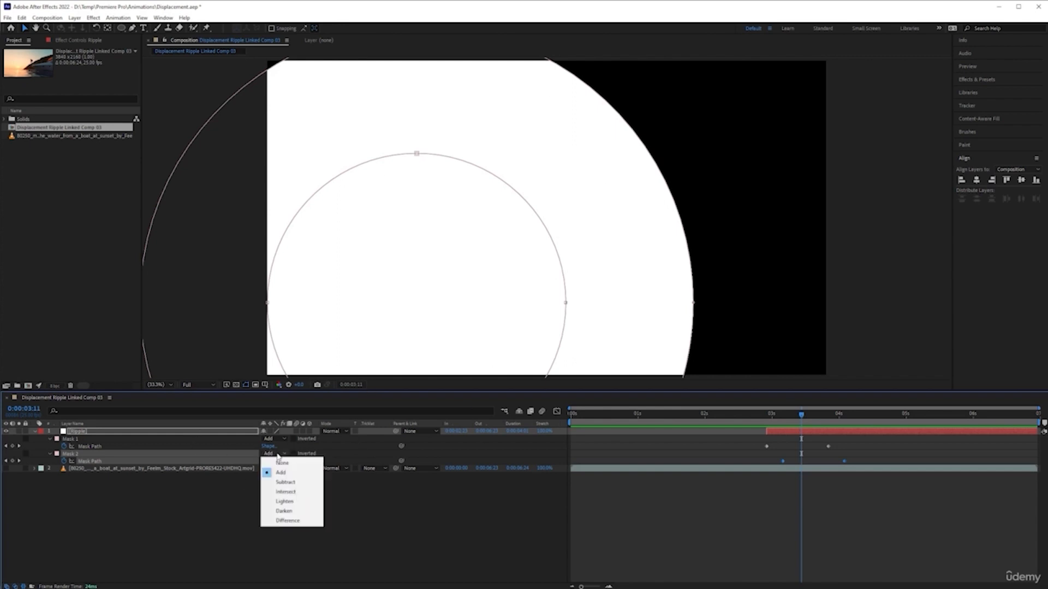
pyautogui.click(284, 483)
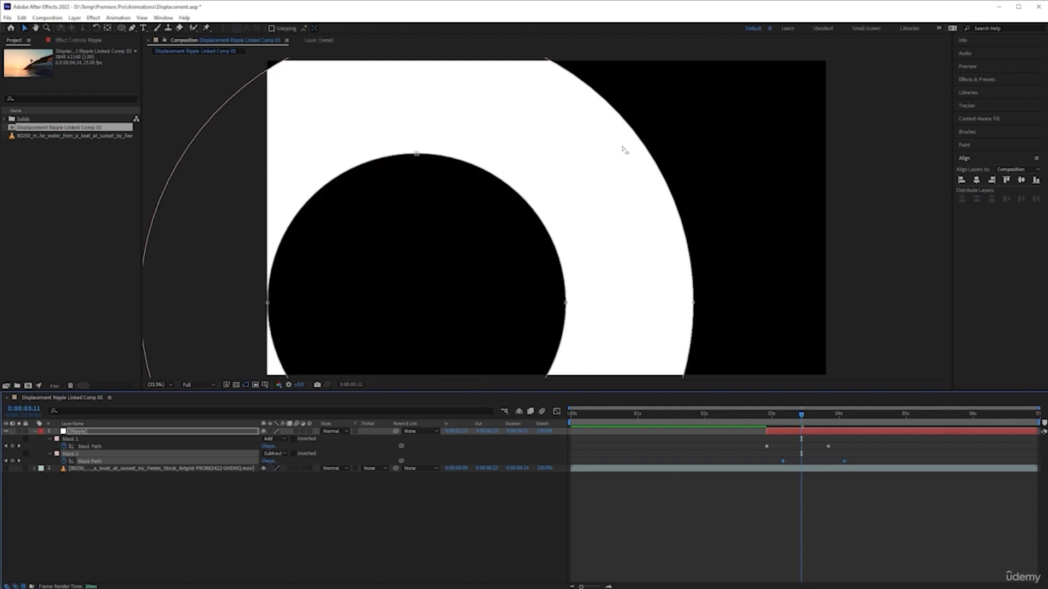
pyautogui.click(767, 414)
pyautogui.press('space')
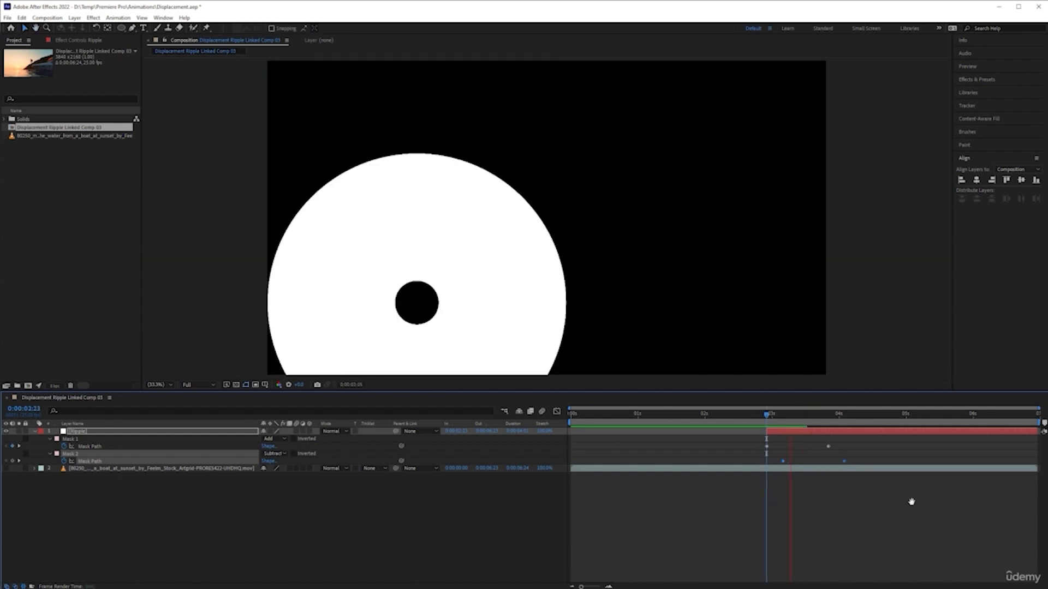
pyautogui.click(769, 421)
pyautogui.press('space')
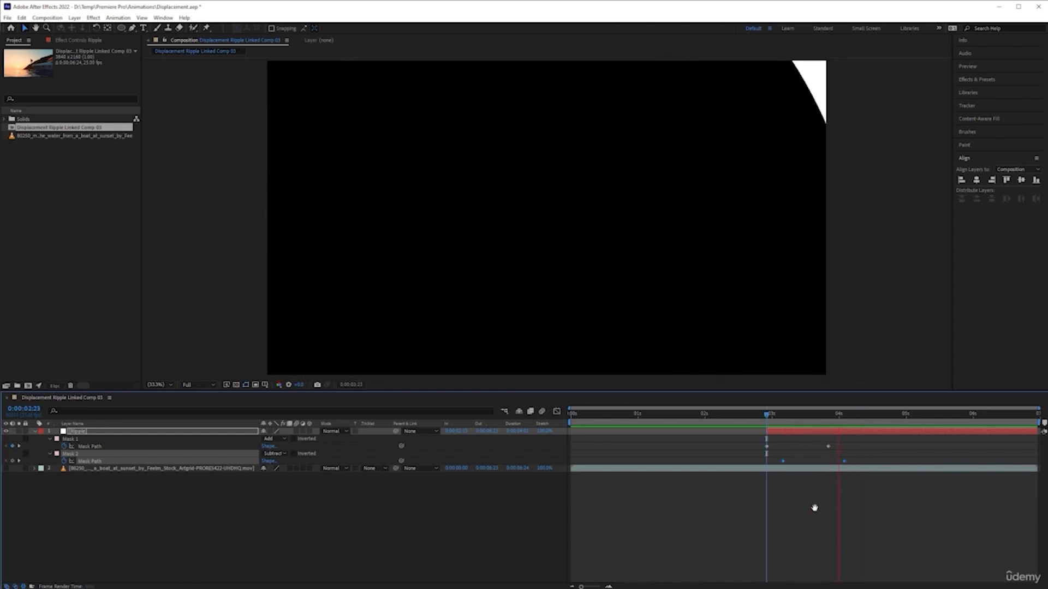
pyautogui.press('space')
pyautogui.press('space')
pyautogui.press('space')
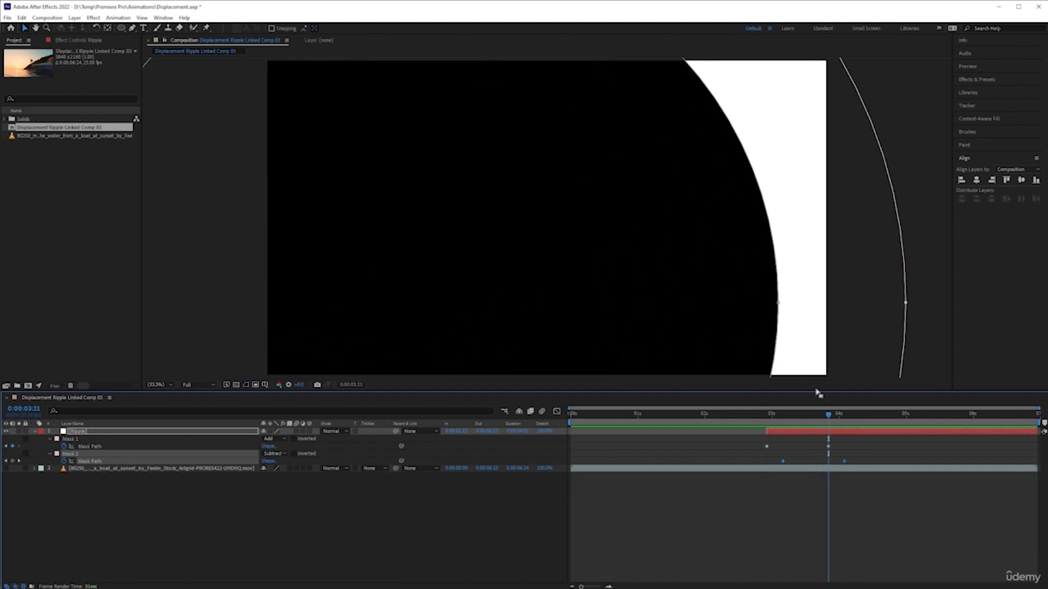
# Delay Mask 1's last Mask Path keyframe to line up with Mask 2's last keyframe and scrub through the ring's expansion
pyautogui.moveTo(828, 416); pyautogui.dragTo(796, 422)
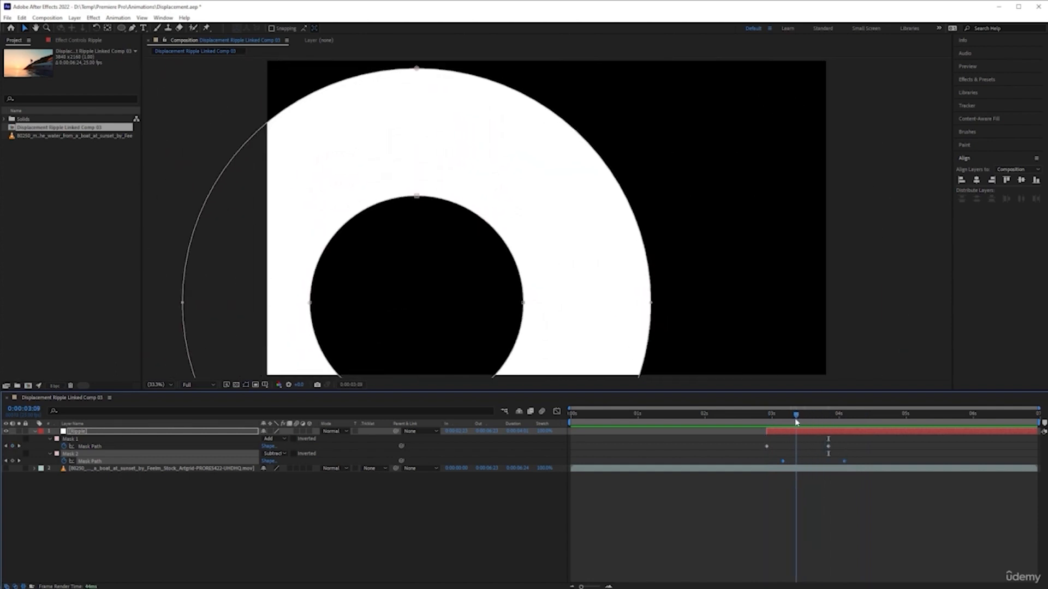
pyautogui.click(828, 448)
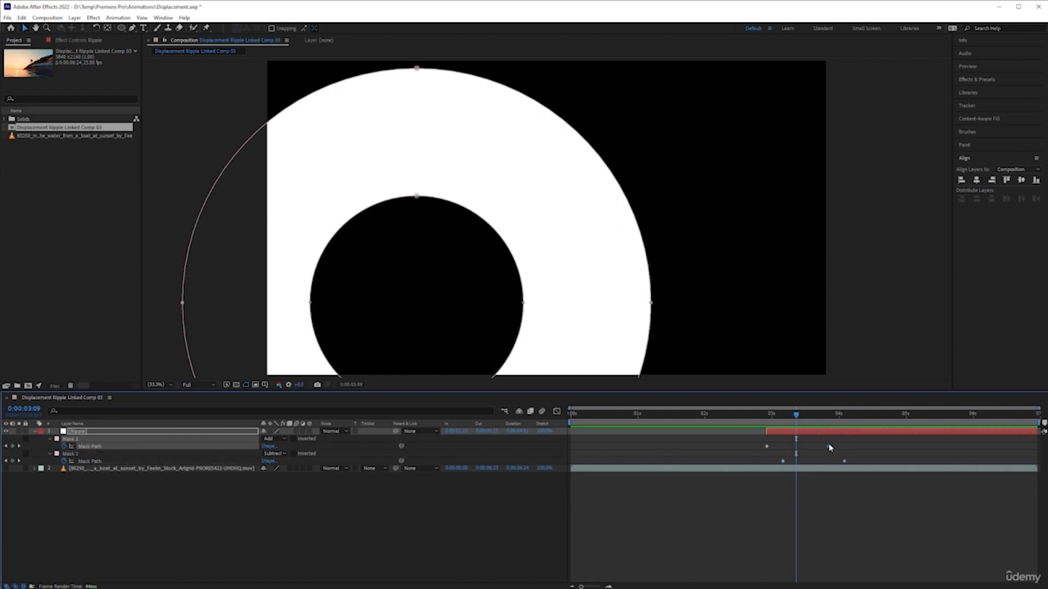
pyautogui.moveTo(828, 447); pyautogui.dragTo(851, 446)
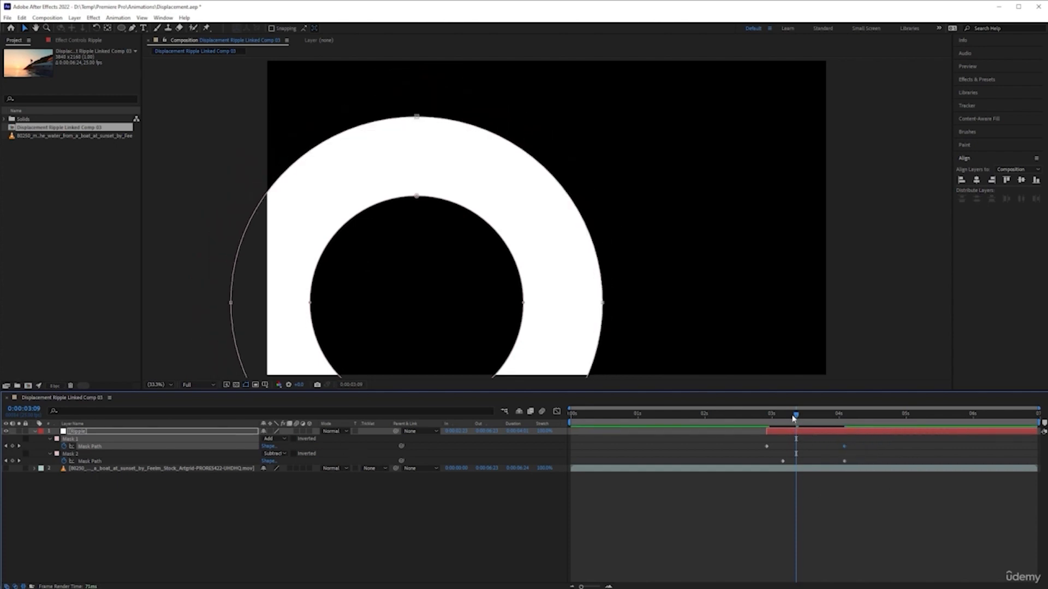
pyautogui.moveTo(797, 416); pyautogui.dragTo(811, 416)
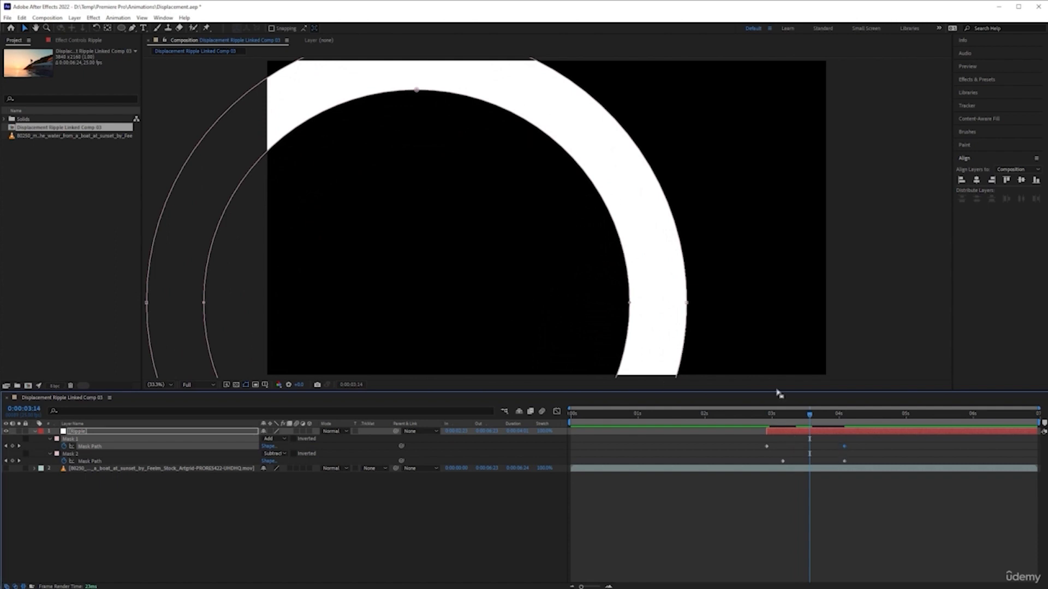
pyautogui.moveTo(812, 417); pyautogui.dragTo(839, 416)
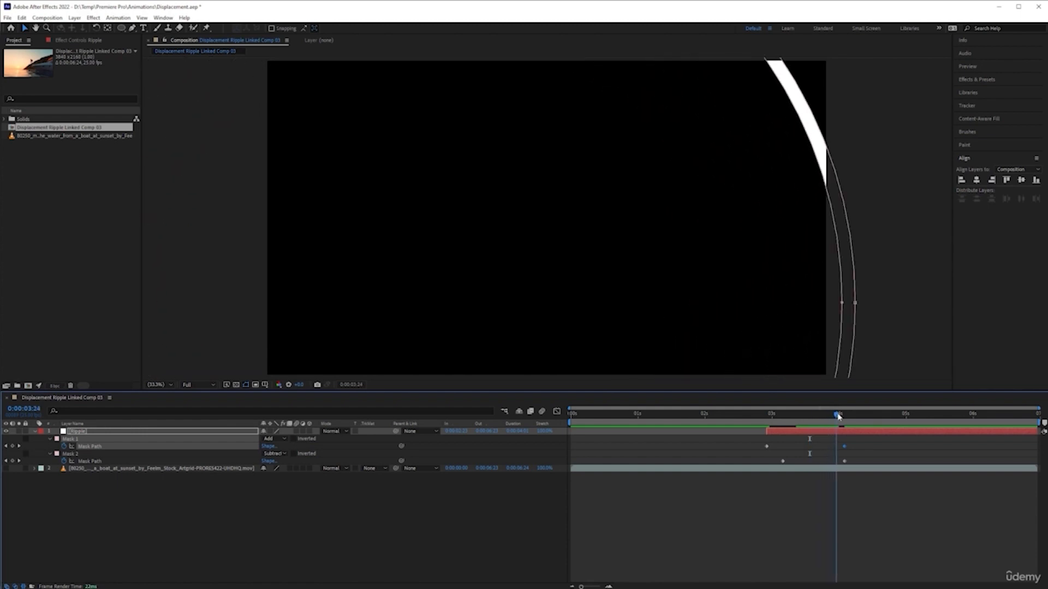
# Delay Mask 2's last Mask Path keyframe by about one frame and preview the ring from 0:00:02:23
pyautogui.moveTo(845, 462); pyautogui.dragTo(848, 463)
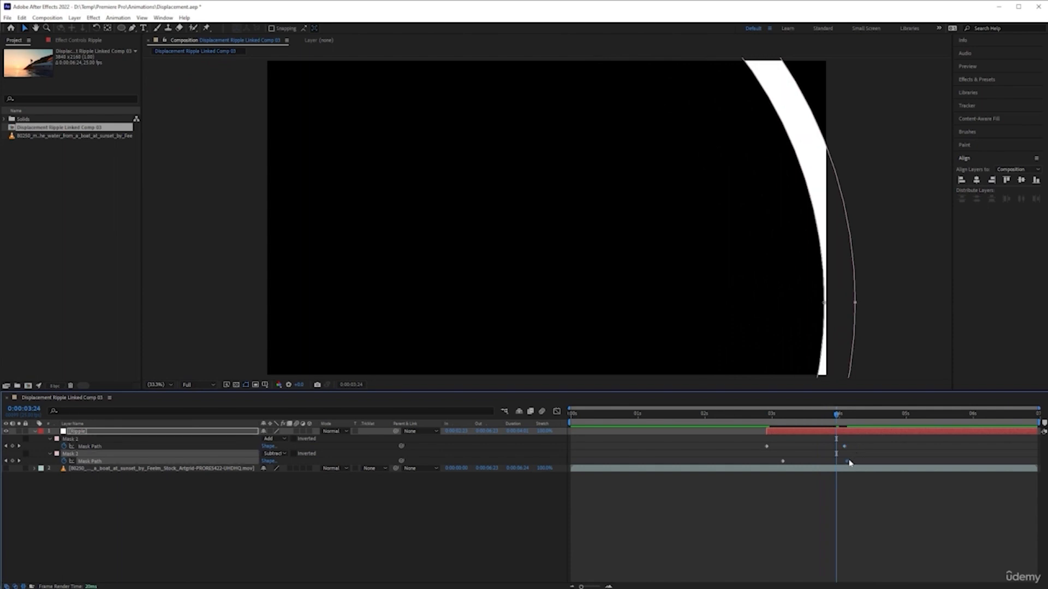
pyautogui.moveTo(836, 418); pyautogui.dragTo(756, 424)
pyautogui.press('space')
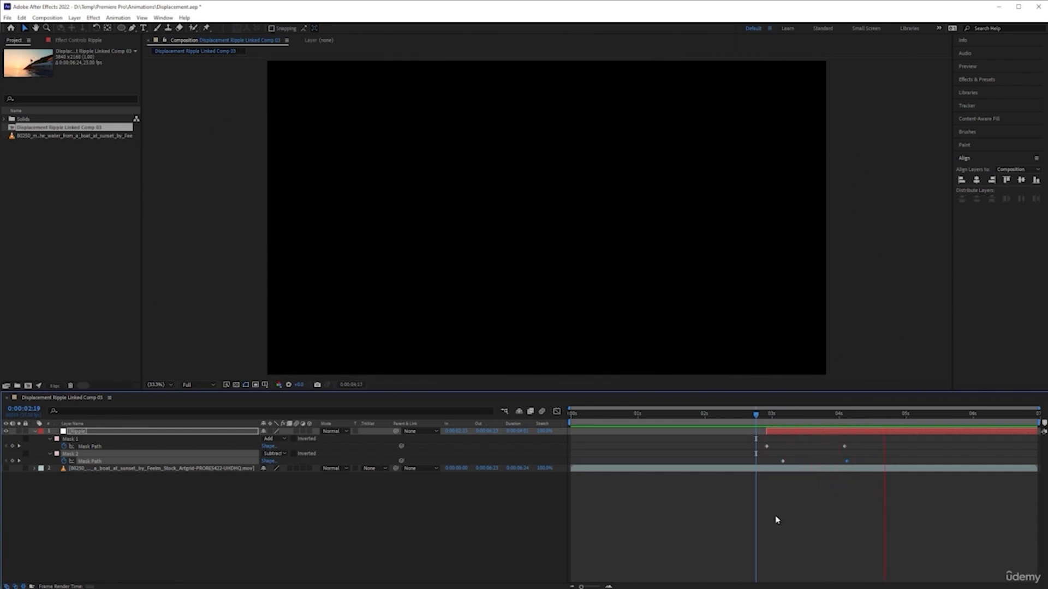
pyautogui.click(768, 415)
pyautogui.press('space')
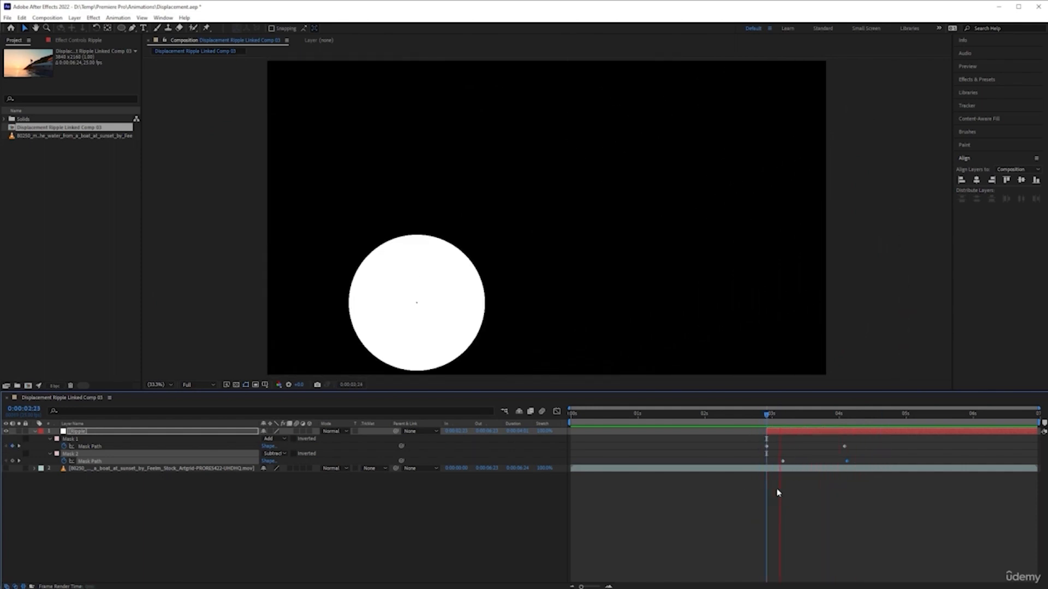
pyautogui.press('space')
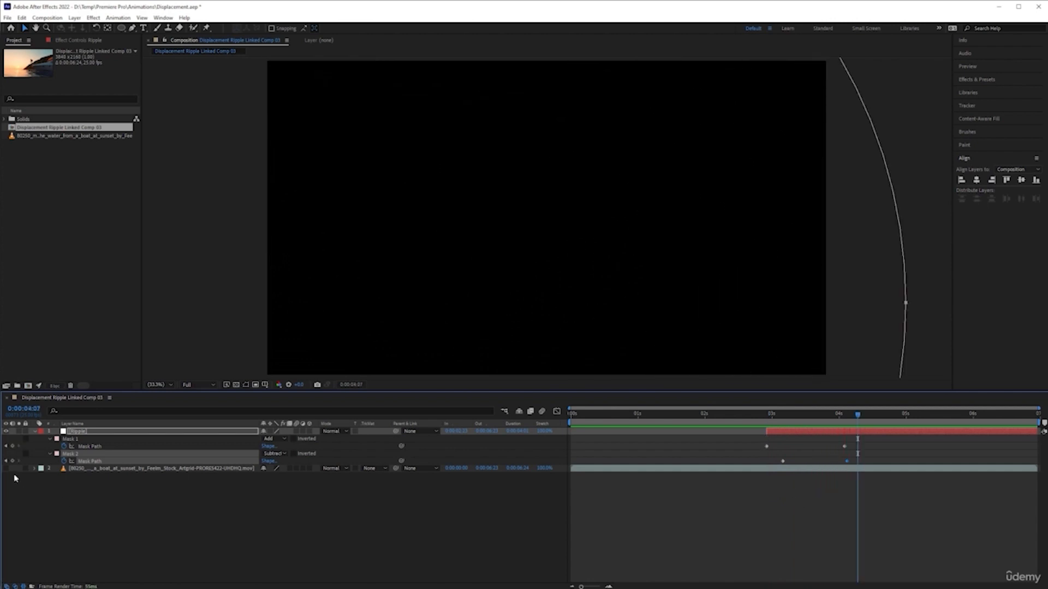
# Make the man-jumping-into-water footage layer visible and preview the ring over it from 0:00:02:08
pyautogui.click(6, 469)
pyautogui.click(767, 416)
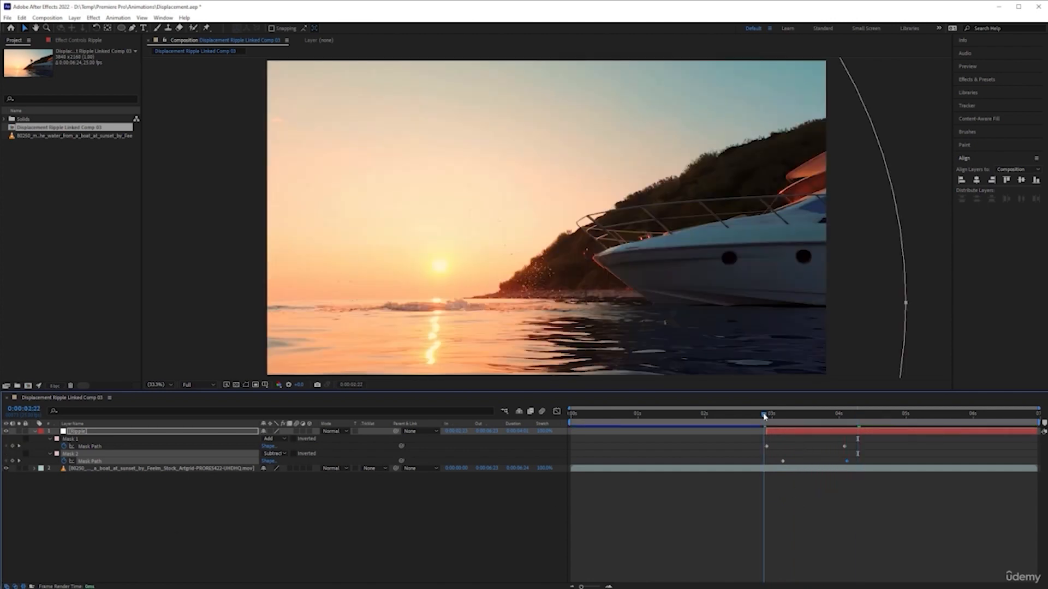
pyautogui.click(726, 415)
pyautogui.press('space')
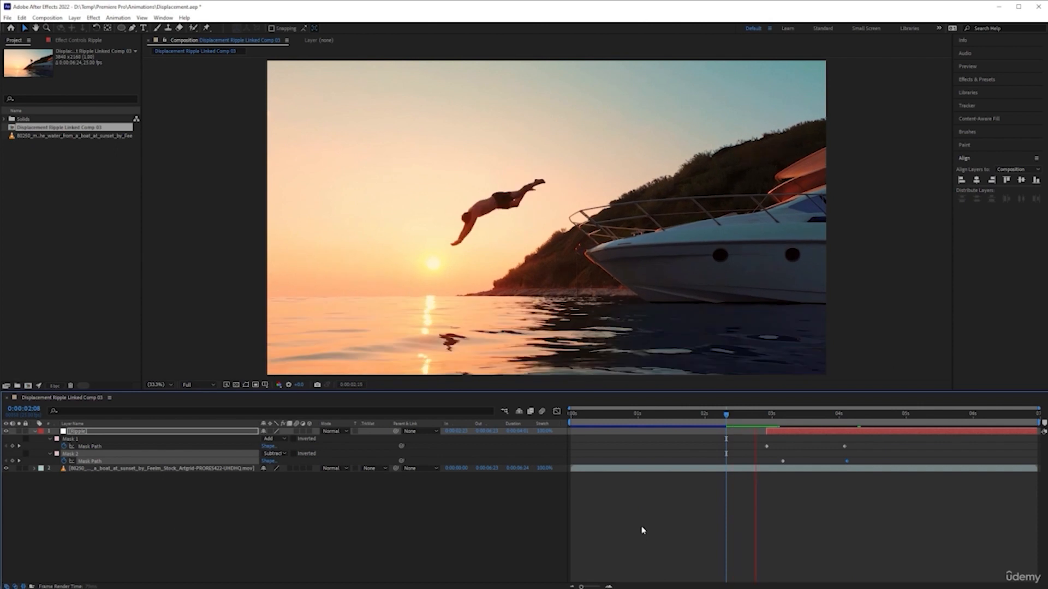
pyautogui.click(766, 416)
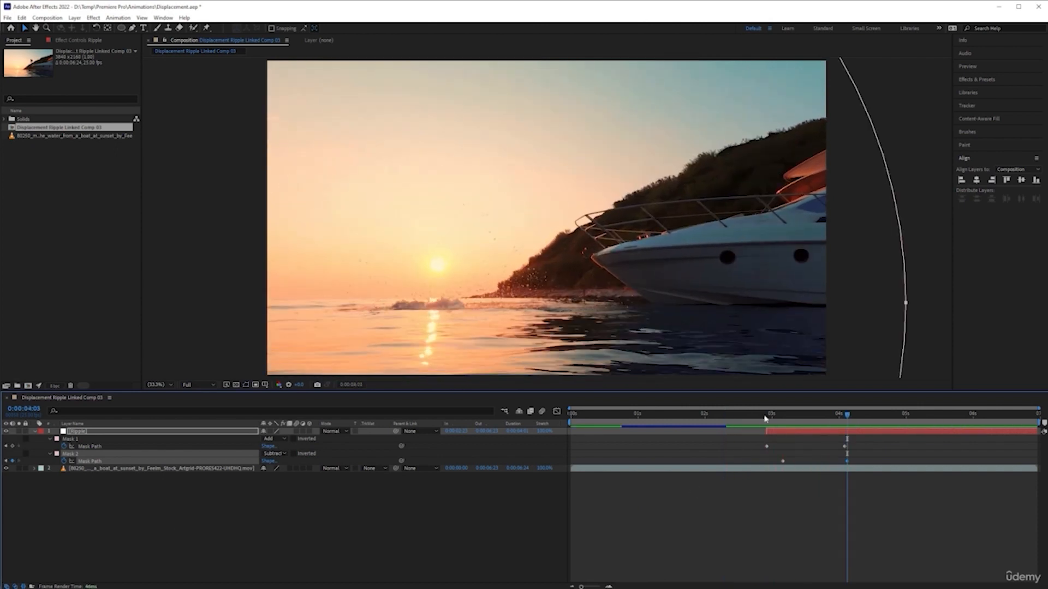
# Move Mask 2's first Mask Path keyframe earlier to 0:00:03:01 and preview the ring over the footage
pyautogui.moveTo(767, 416); pyautogui.dragTo(778, 416)
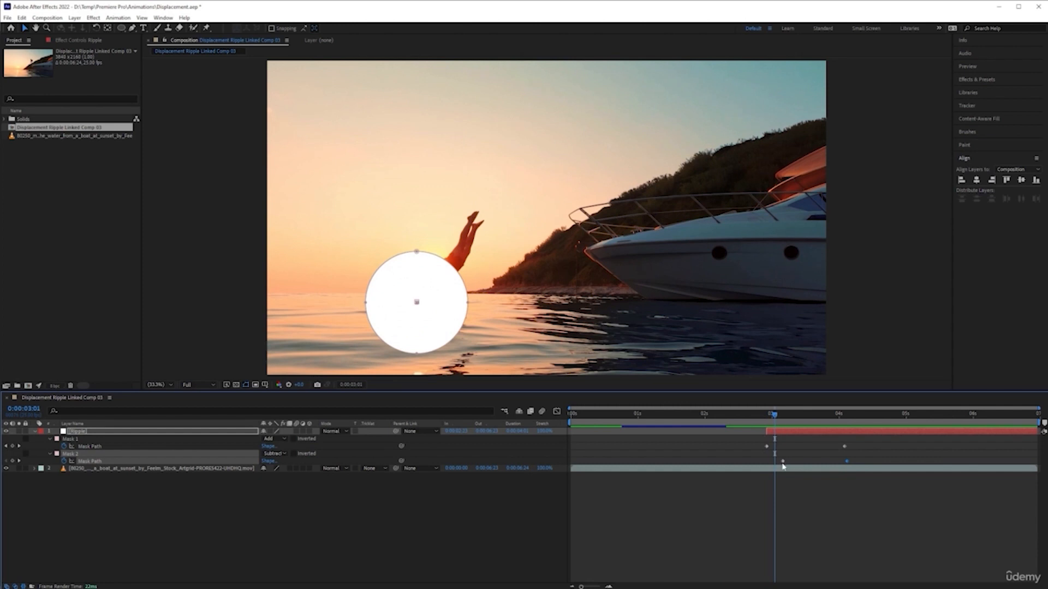
pyautogui.moveTo(779, 463); pyautogui.dragTo(775, 462)
pyautogui.scroll(3, 784, 452)
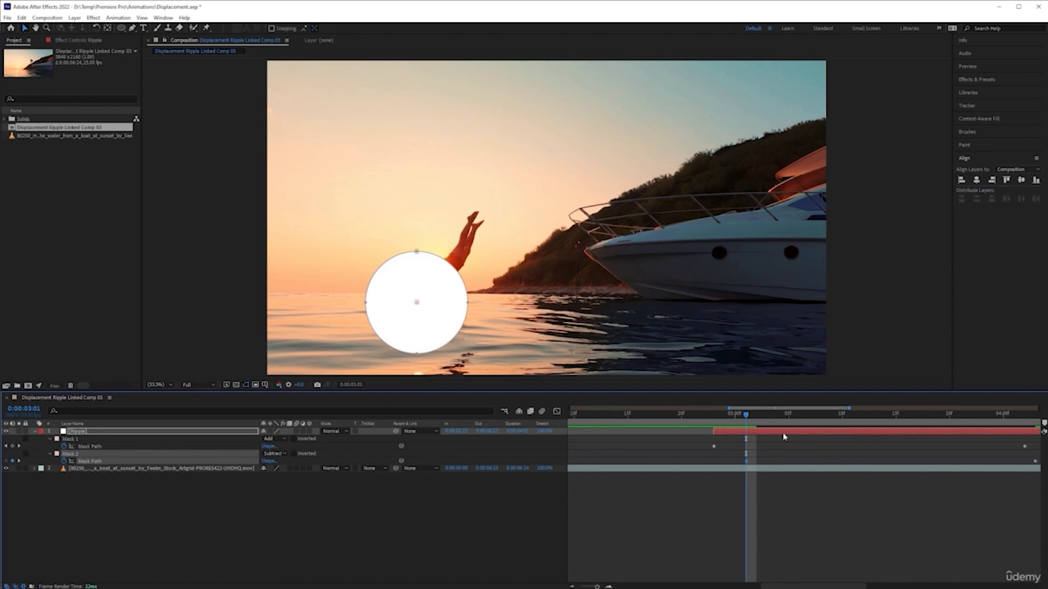
pyautogui.press('space')
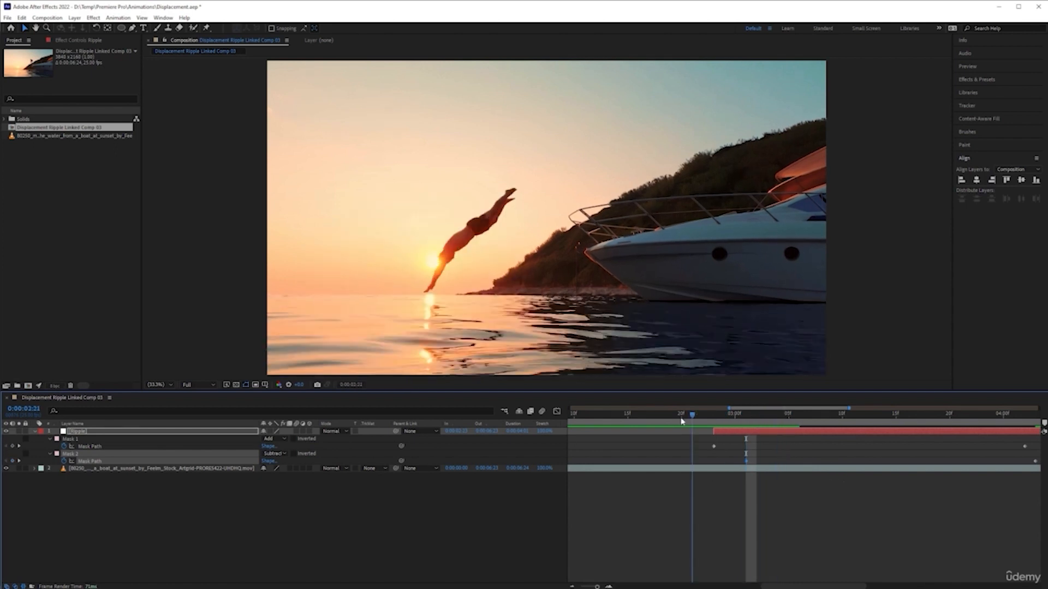
pyautogui.scroll(-3, 726, 466)
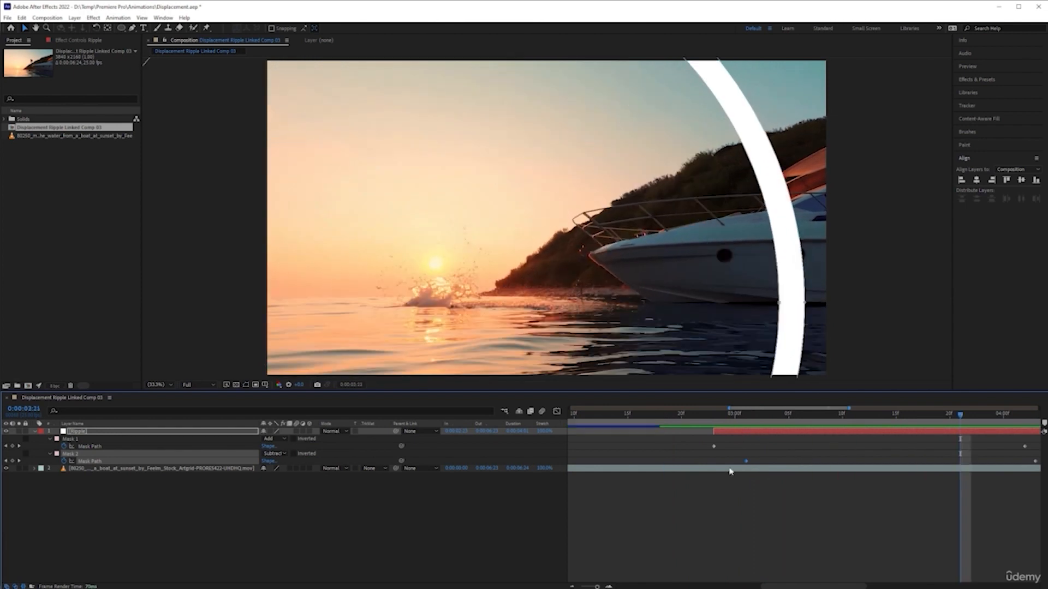
pyautogui.click(743, 421)
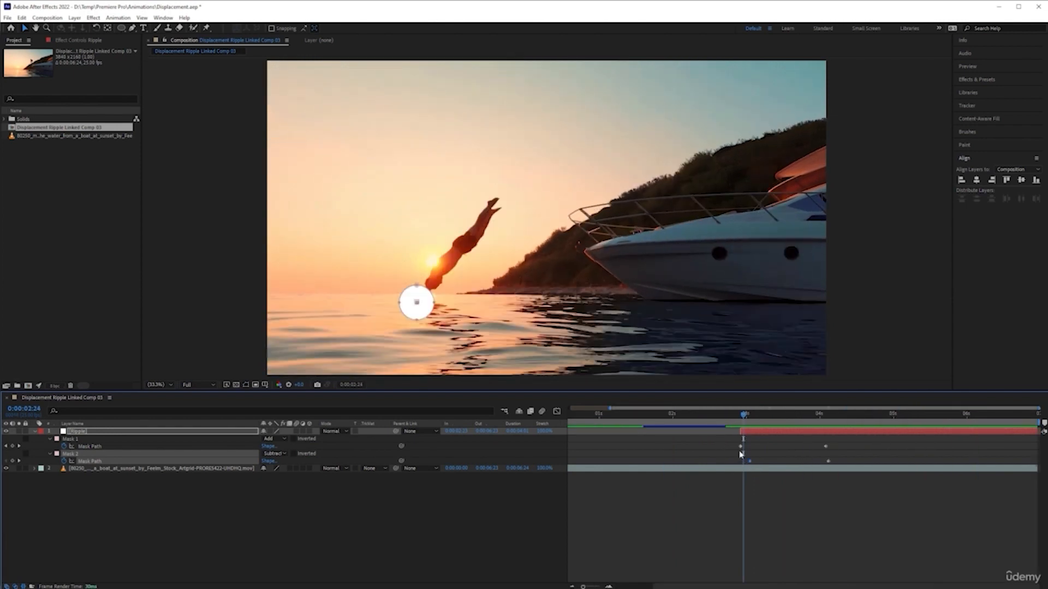
pyautogui.press('space')
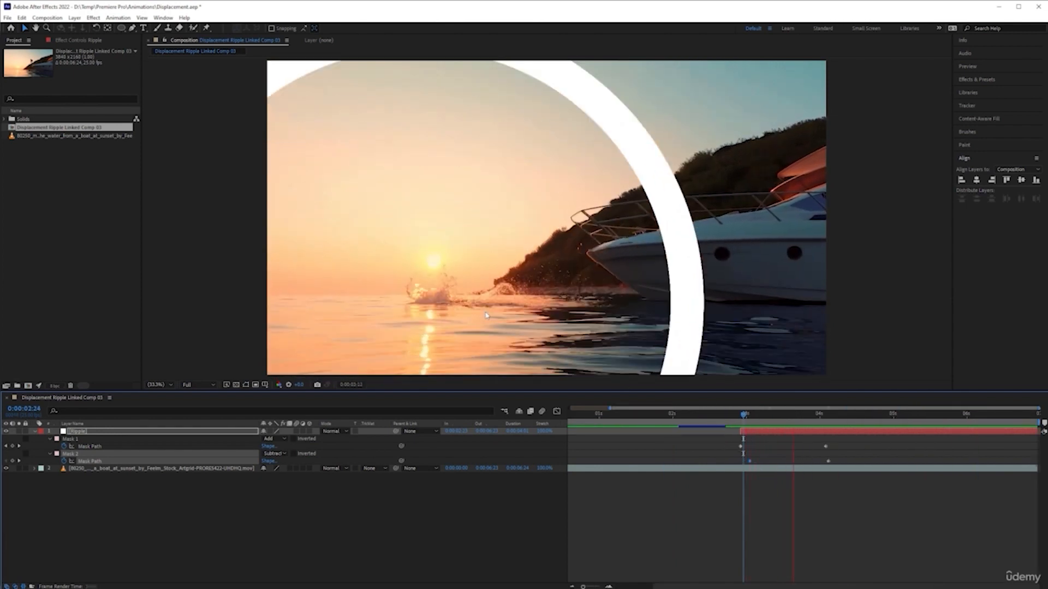
pyautogui.click(742, 419)
pyautogui.press('space')
pyautogui.press('space')
pyautogui.scroll(-1, 774, 474)
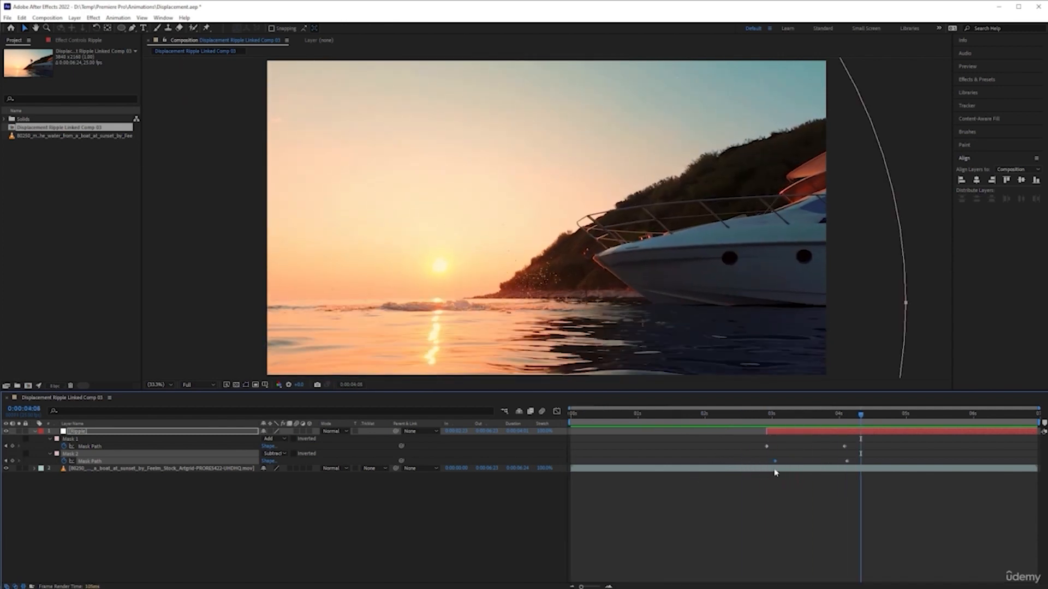
# Preview the ring from 0:00:03:00, return the playhead to 0:00:02:24 and clear the selection
pyautogui.click(772, 414)
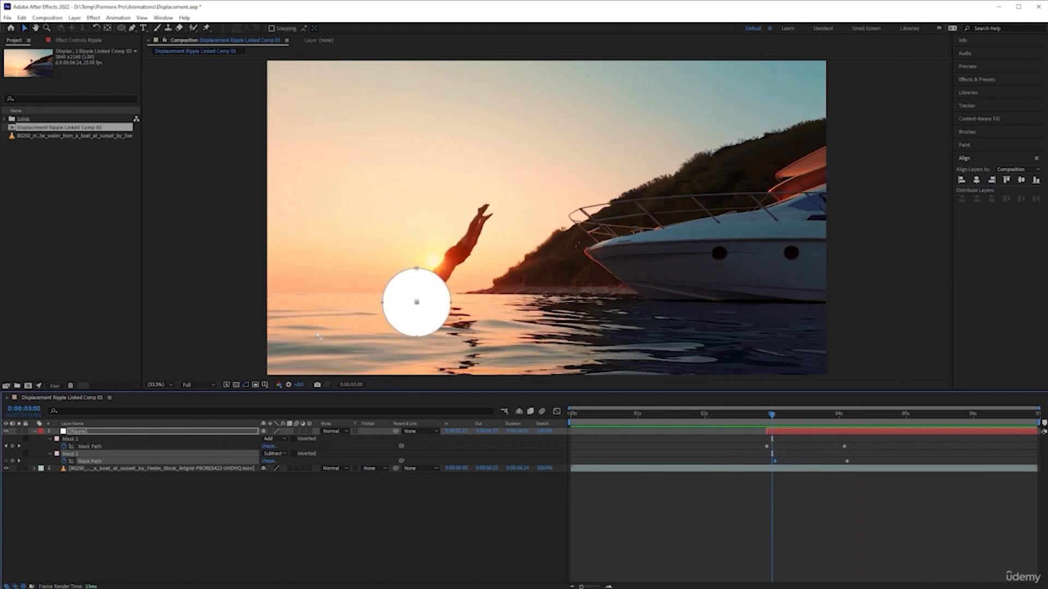
pyautogui.press('space')
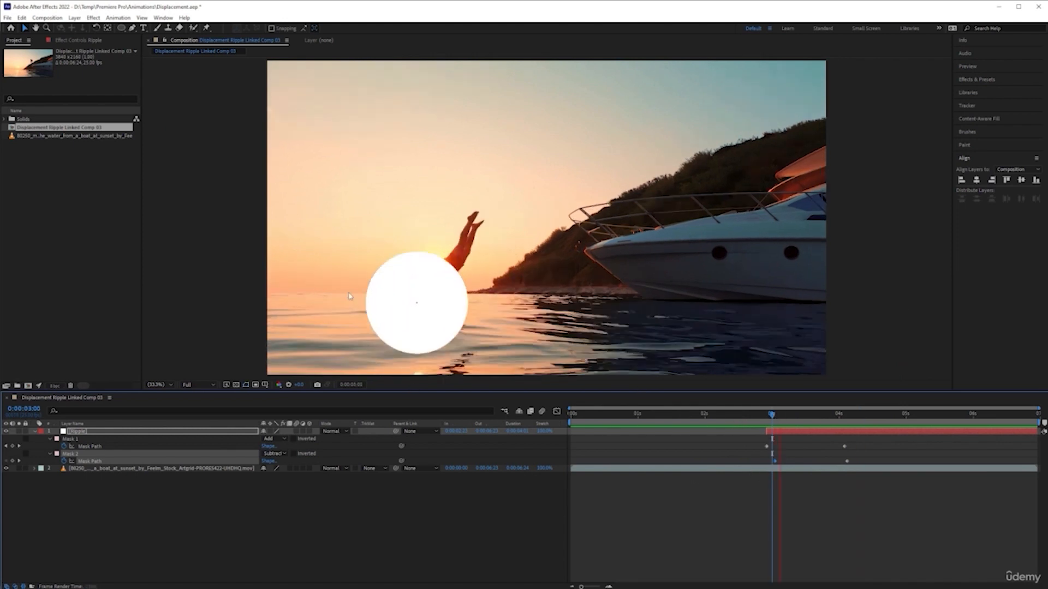
pyautogui.click(770, 415)
pyautogui.click(218, 520)
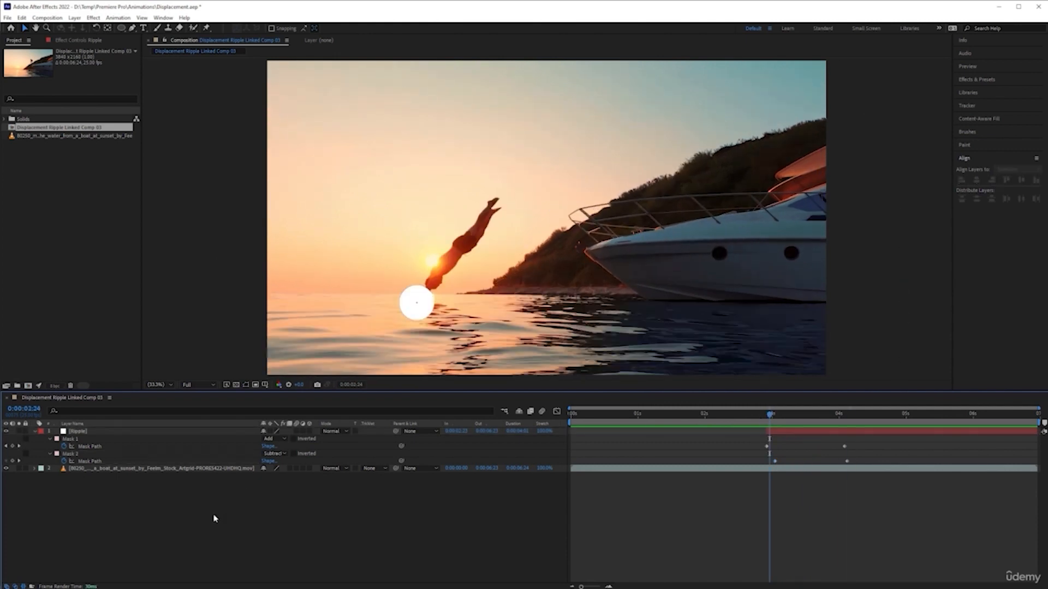
# Pre-compose the Ripple layer as "Ripple Animation", moving all attributes into the new composition
pyautogui.click(164, 431)
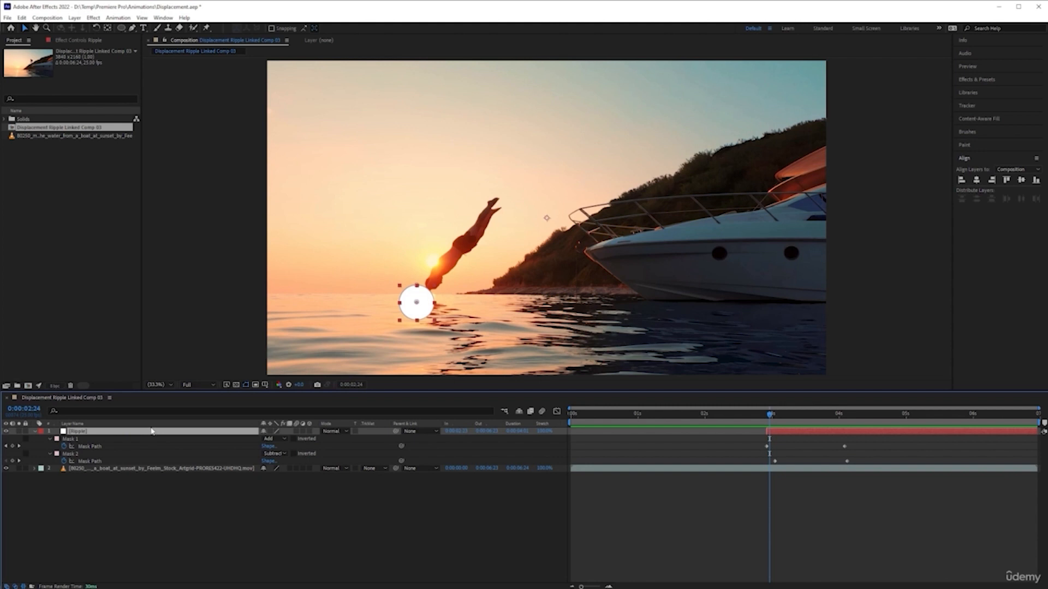
pyautogui.rightClick(180, 435)
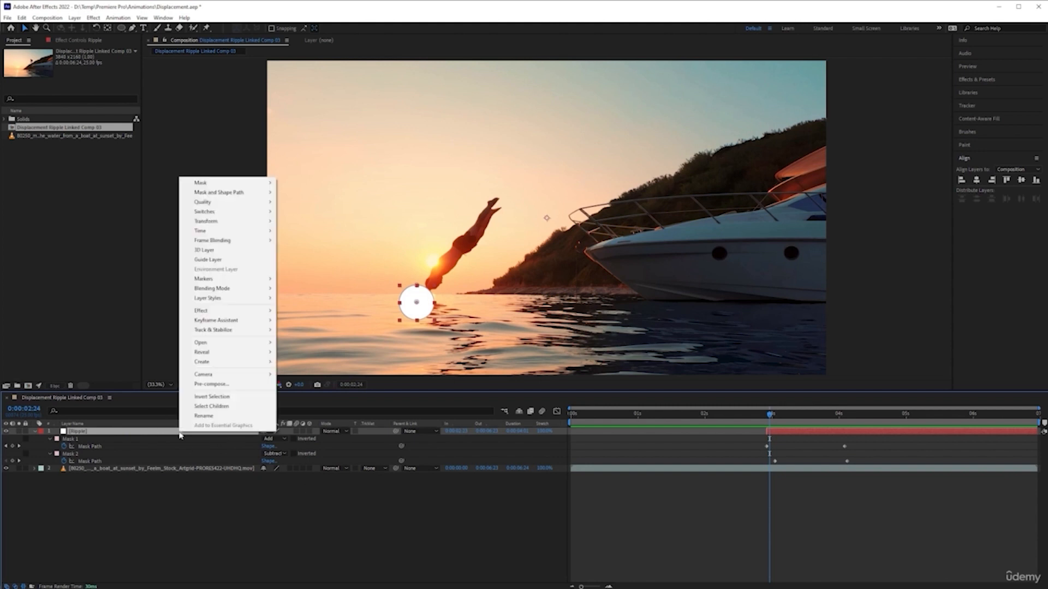
pyautogui.click(234, 384)
pyautogui.press('BackSpace')
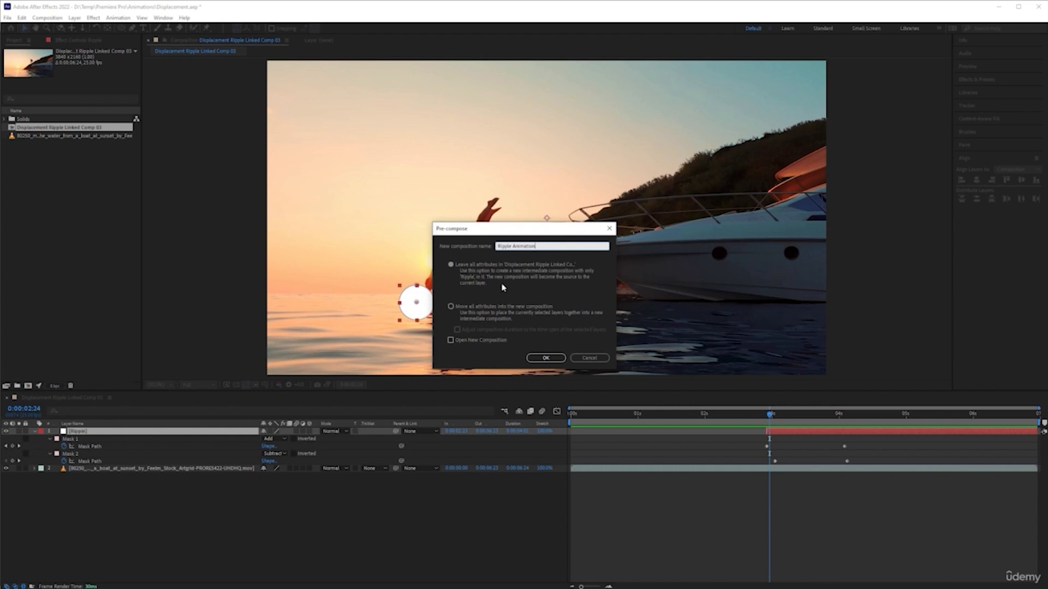
pyautogui.click(451, 307)
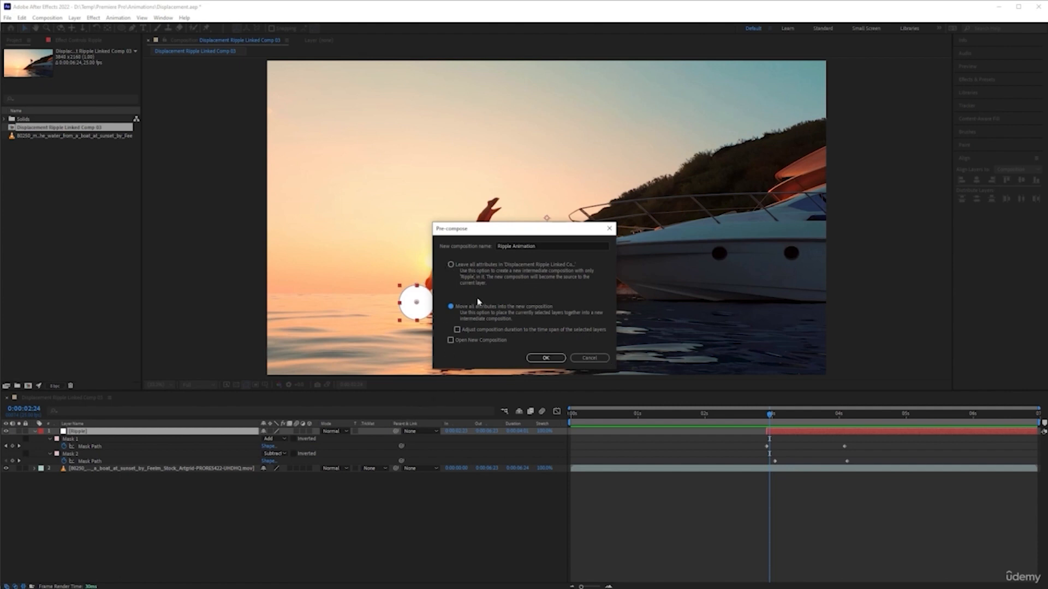
pyautogui.click(546, 358)
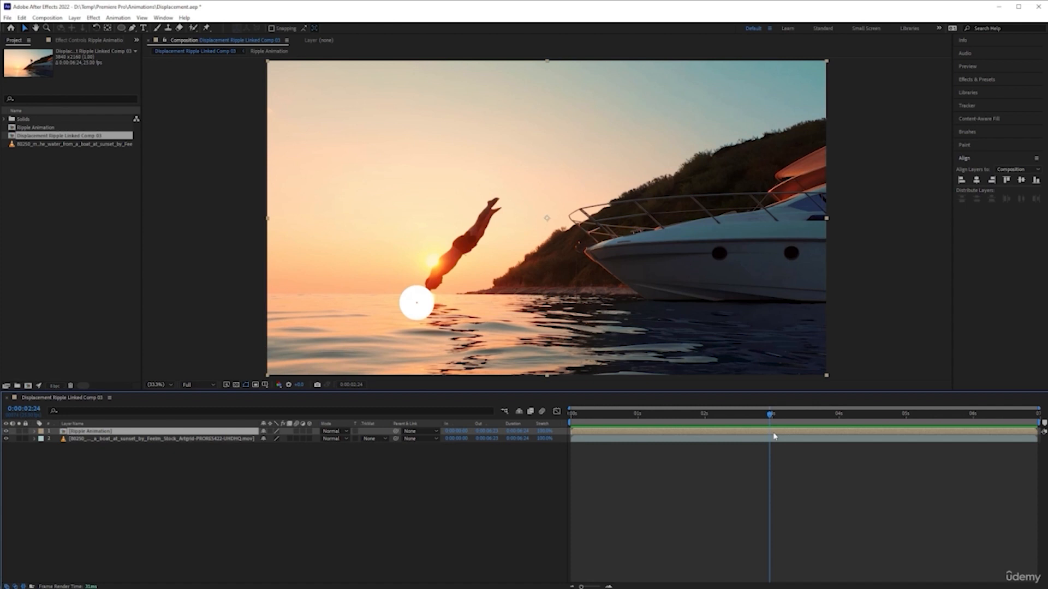
# Trim the start of the Ripple Animation layer to 0:00:02:24 and switch to the linked sequence in Premiere Pro
pyautogui.hotkey('alt', '[')
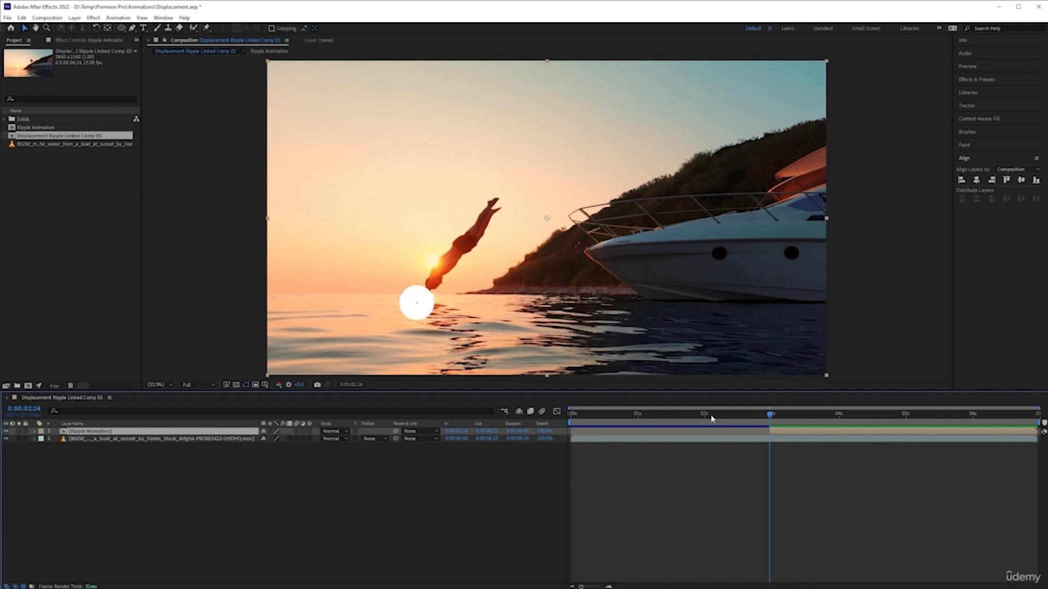
pyautogui.moveTo(603, 417); pyautogui.dragTo(770, 430)
pyautogui.click(540, 485)
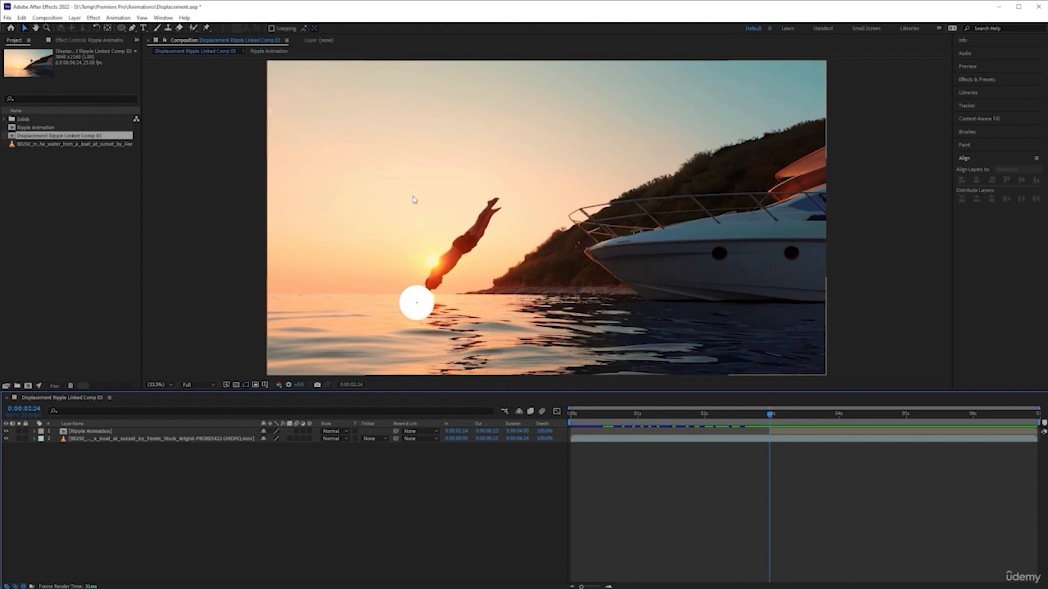
pyautogui.hotkey('alt', 'Tab')
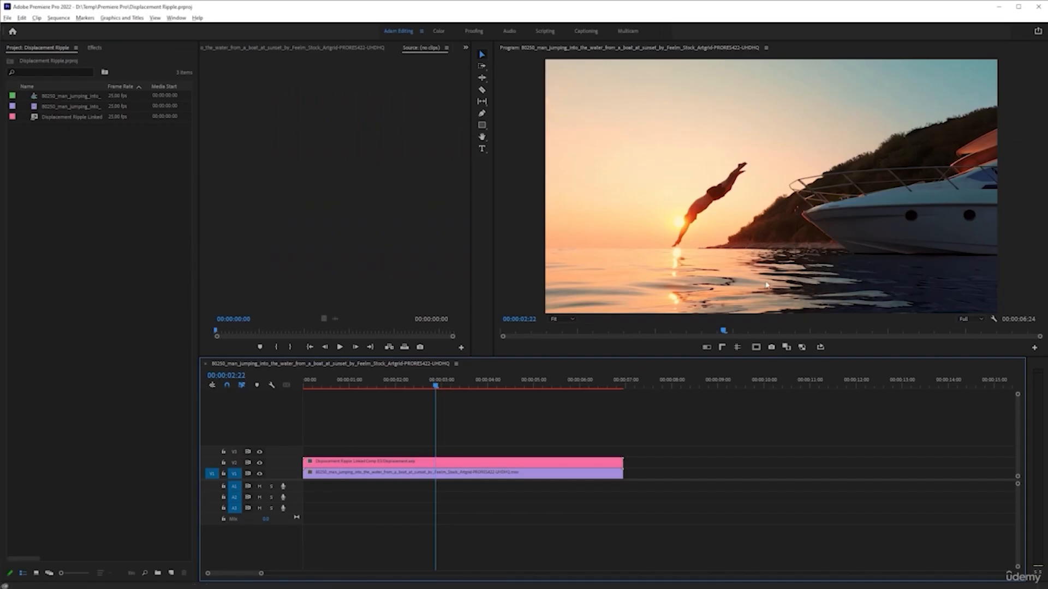
# Duplicate the footage clip to an empty stretch of the Premiere Pro sequence and cover the copy with a new adjustment layer
pyautogui.moveTo(376, 476); pyautogui.dragTo(677, 475)
pyautogui.click(671, 385)
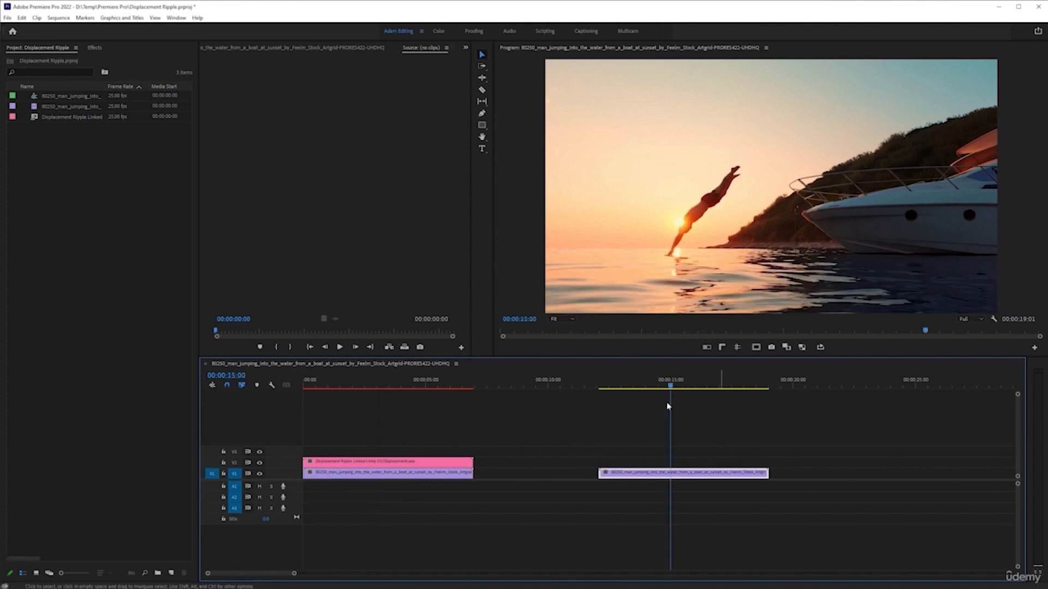
pyautogui.rightClick(104, 193)
pyautogui.moveTo(164, 226)
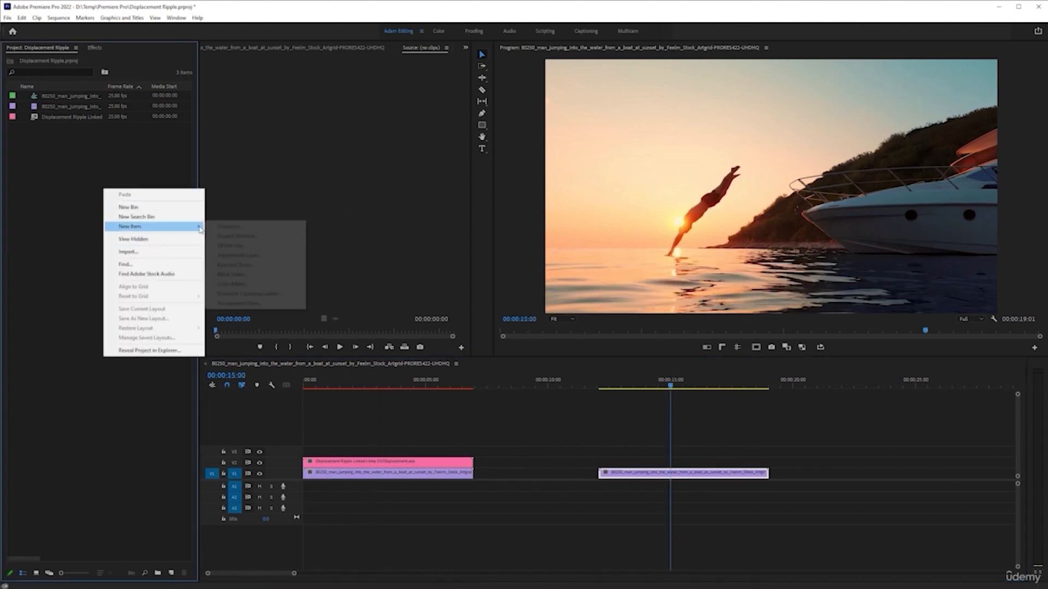
pyautogui.click(267, 255)
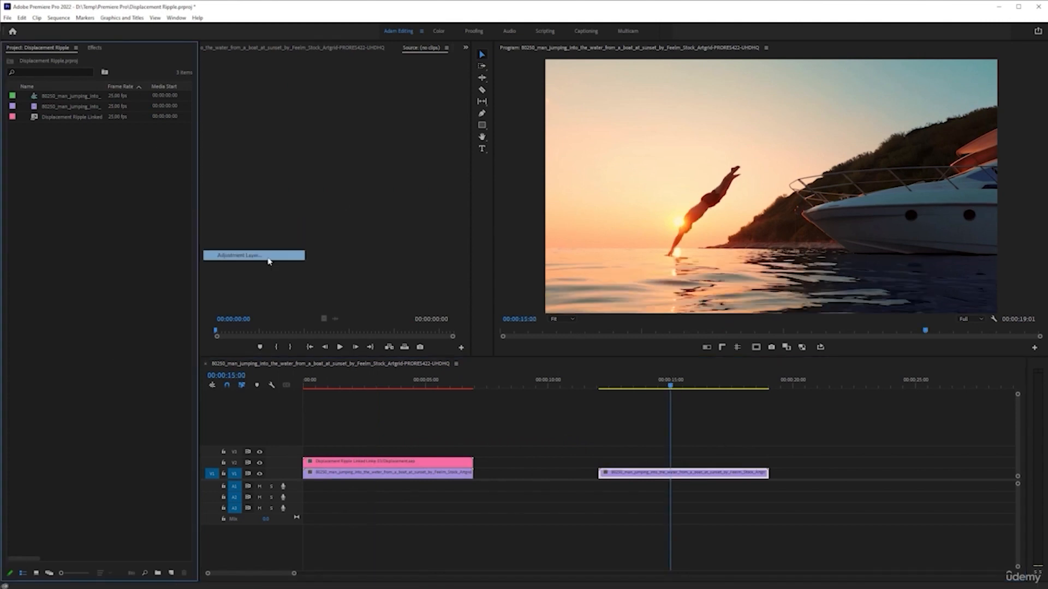
pyautogui.click(539, 332)
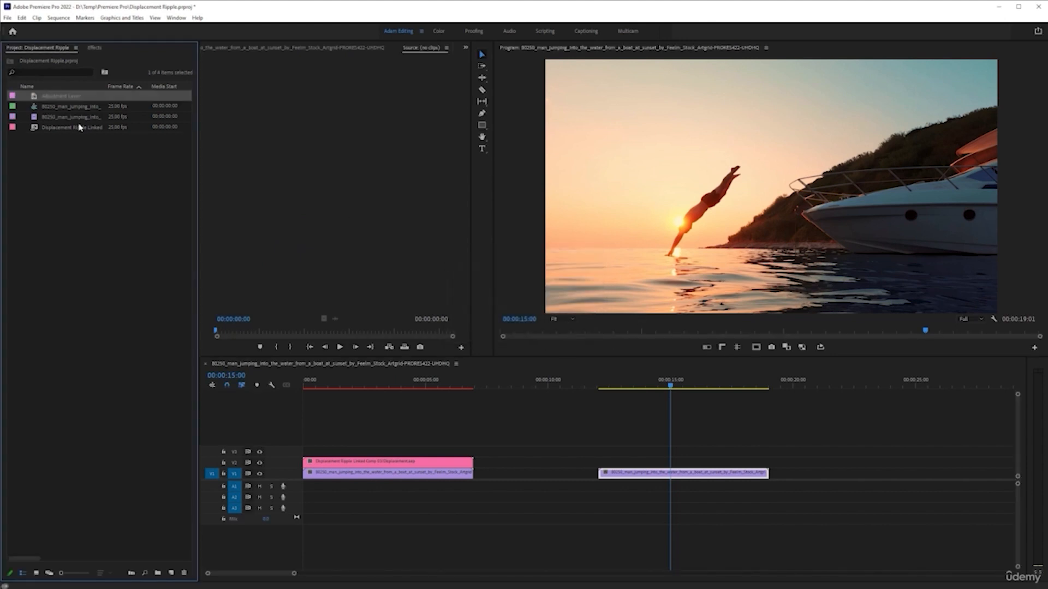
pyautogui.moveTo(517, 360); pyautogui.dragTo(769, 463)
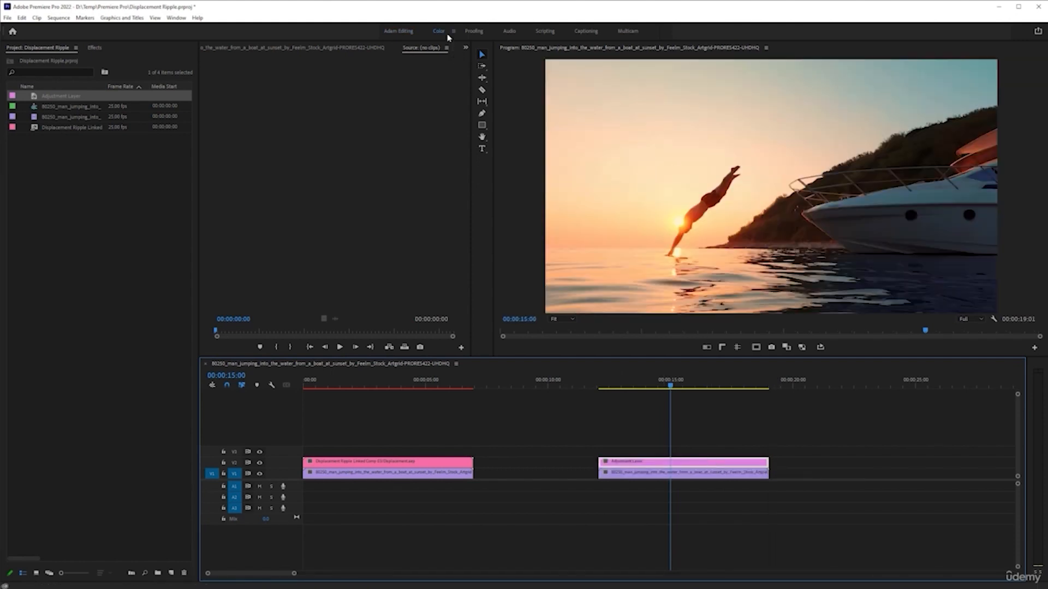
# Grade the adjustment layer in Lumetri Color with Exposure about 2.2, Highlights -100, Shadows about -73 and Saturation about 153
pyautogui.click(440, 31)
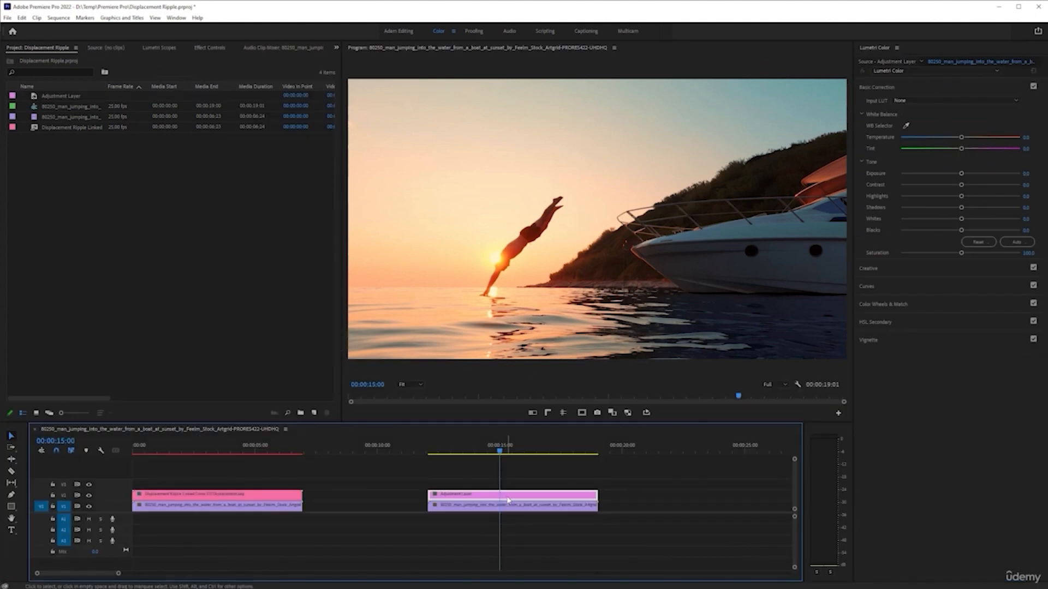
pyautogui.moveTo(961, 174); pyautogui.dragTo(917, 208)
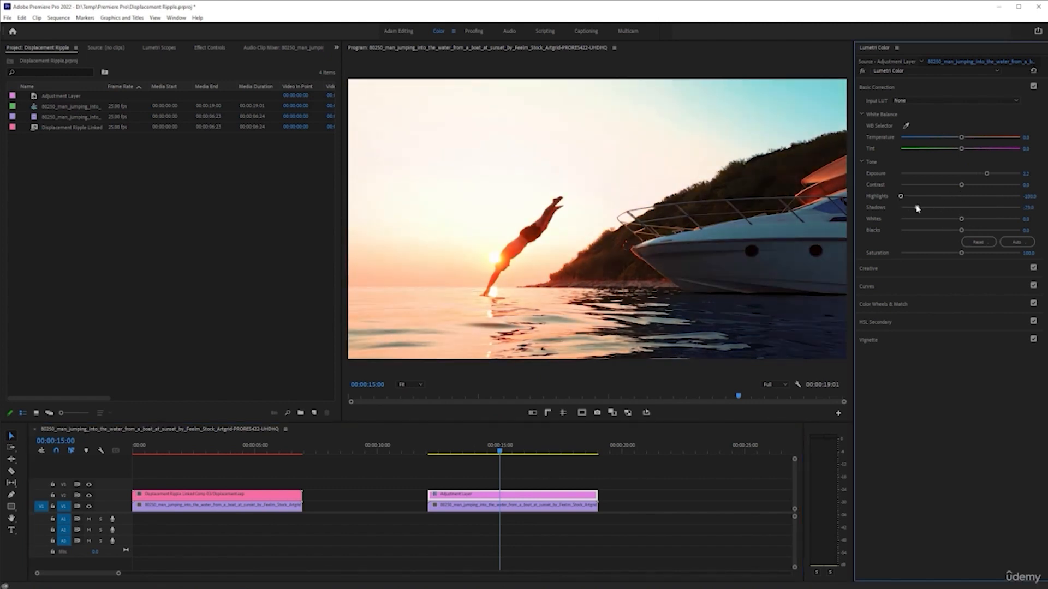
pyautogui.moveTo(961, 253); pyautogui.dragTo(992, 253)
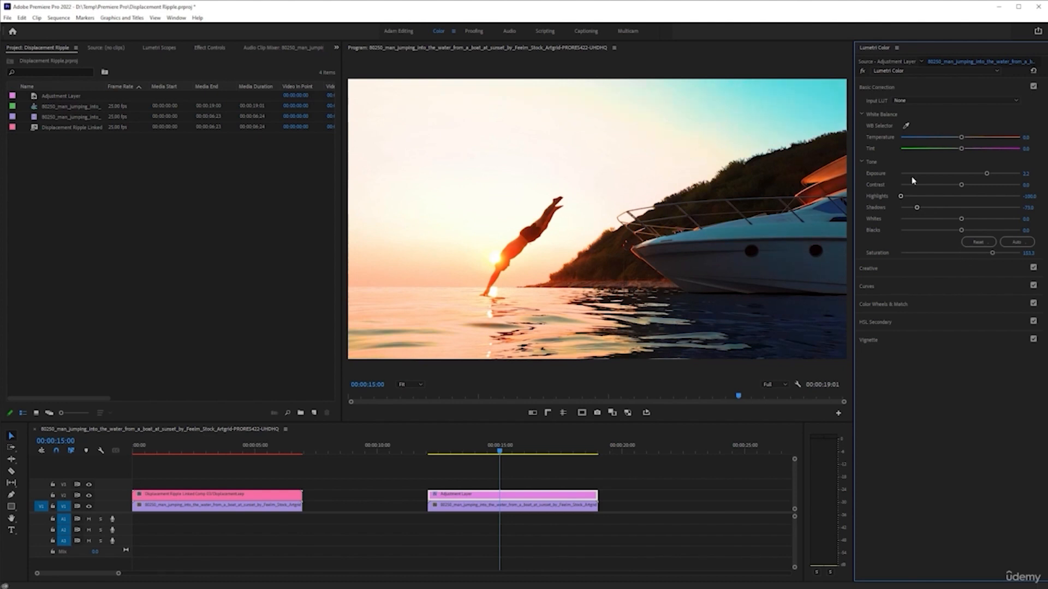
# Disable the adjustment layer to compare the graded and ungraded image
pyautogui.click(518, 497)
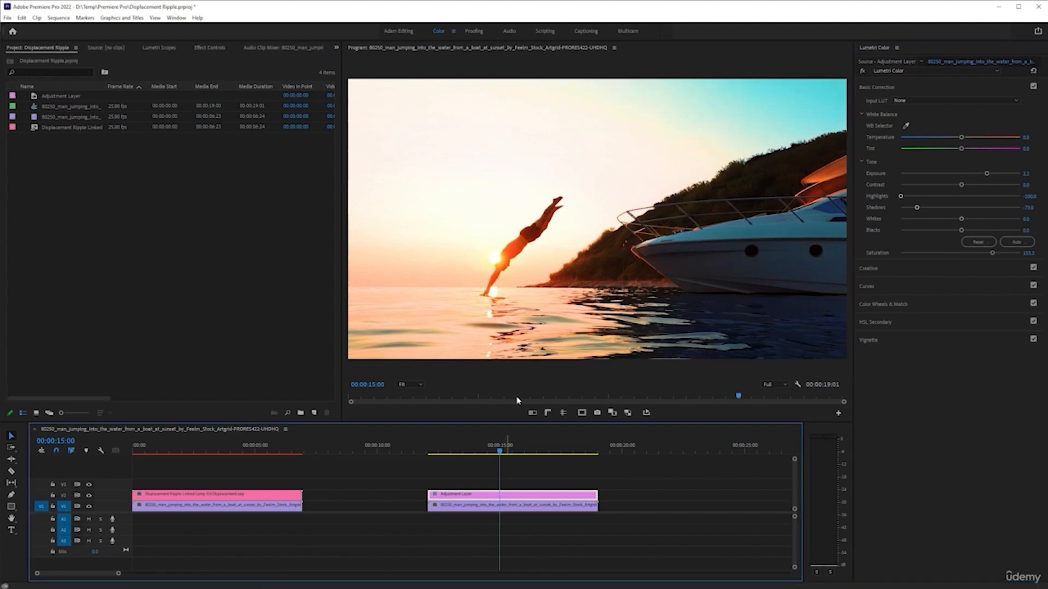
pyautogui.click(486, 481)
pyautogui.click(490, 497)
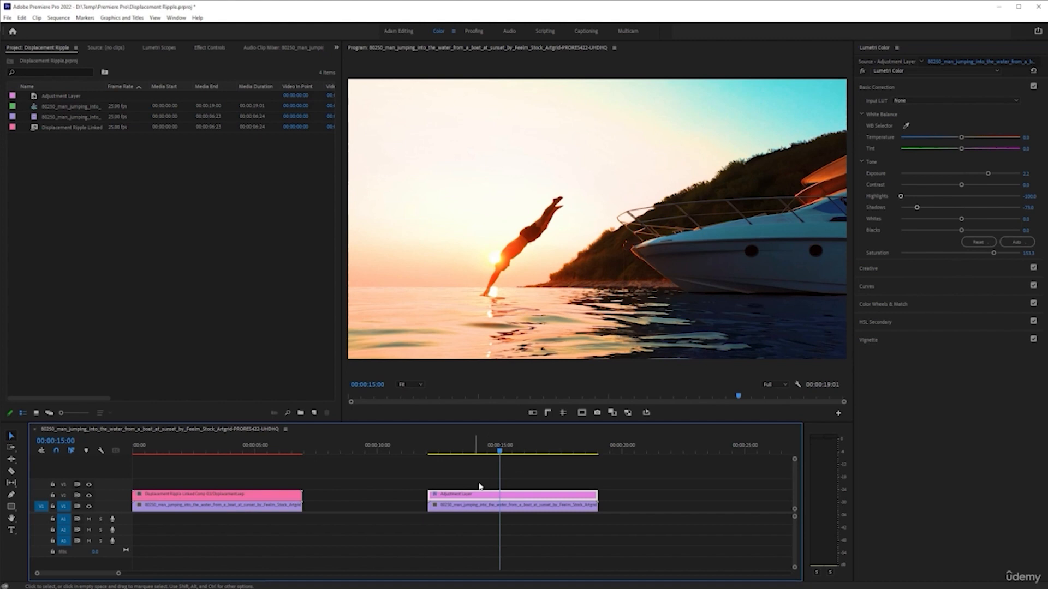
pyautogui.hotkey('shift', 'e')
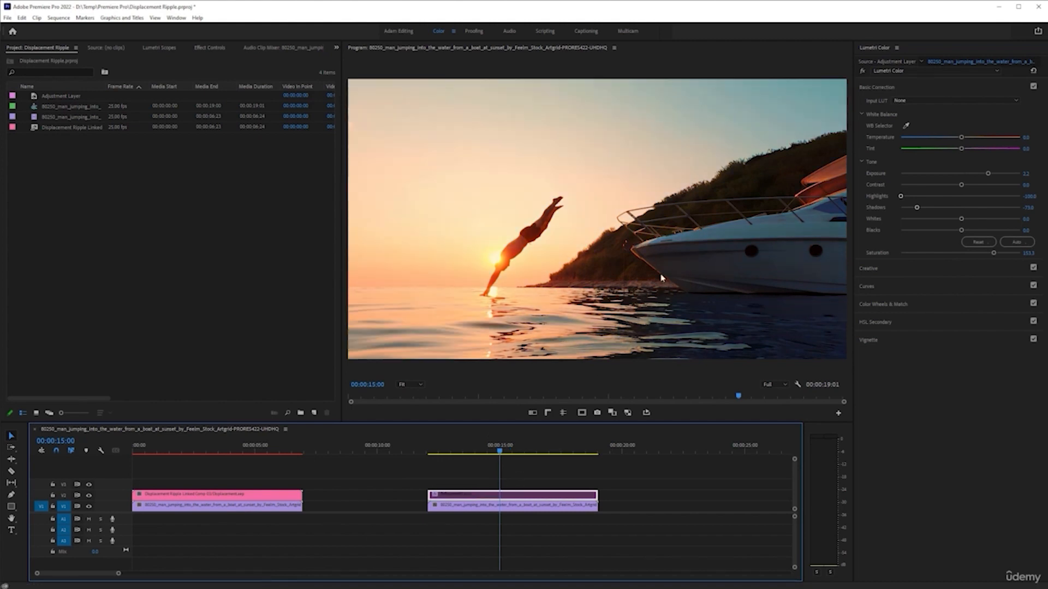
# Undo the colour grade and the adjustment layer's placement over the copied clip, and switch to After Effects
pyautogui.hotkey('ctrl', 'z')
pyautogui.hotkey('ctrl', 'z')
pyautogui.hotkey('ctrl', 'z')
pyautogui.hotkey('ctrl', 'z')
pyautogui.hotkey('ctrl', 'z')
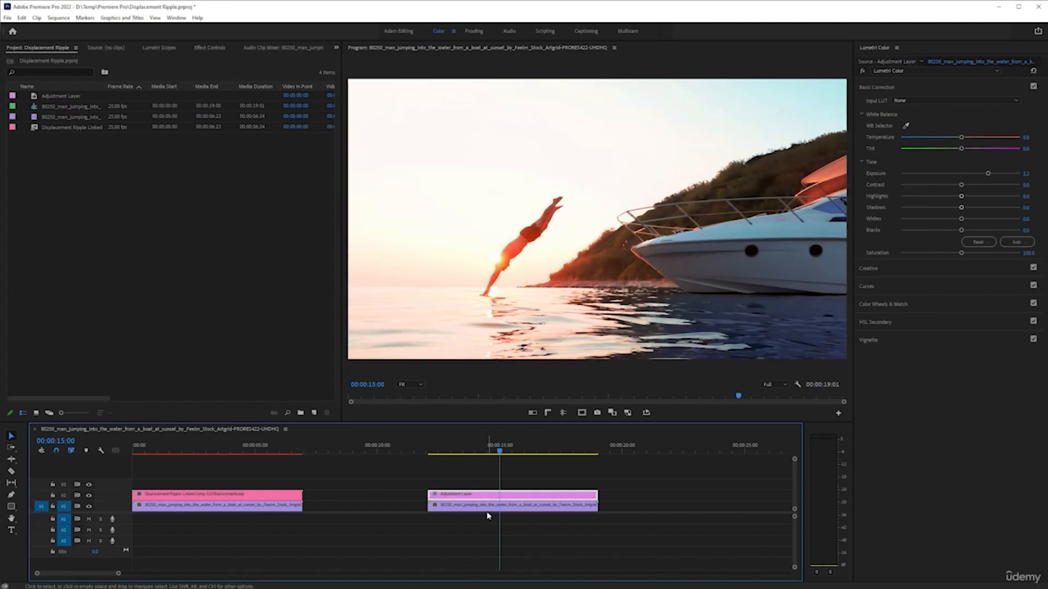
pyautogui.hotkey('ctrl', 'z')
pyautogui.hotkey('ctrl', 'z')
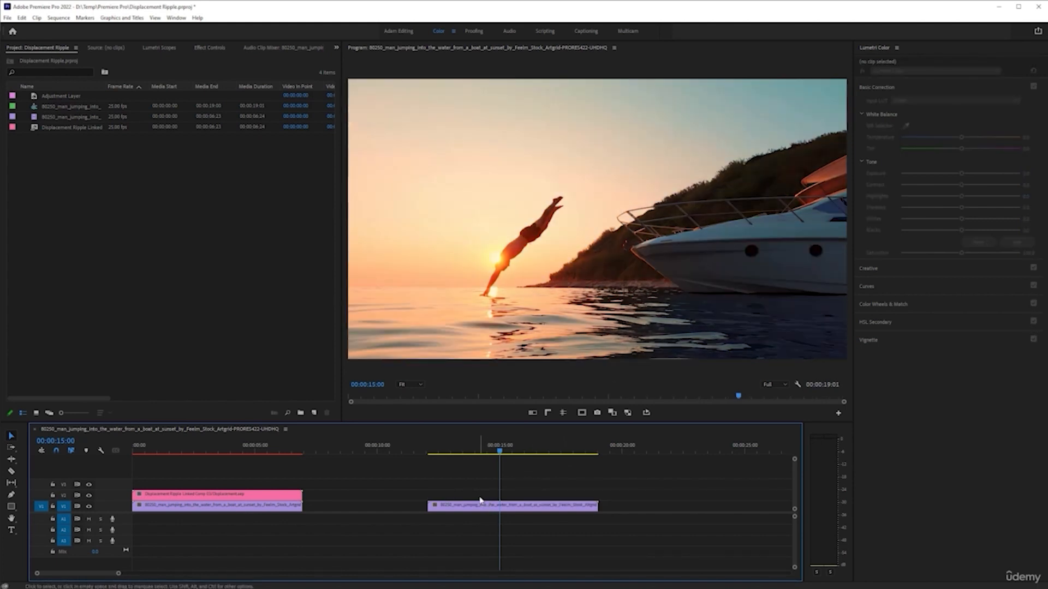
pyautogui.hotkey('ctrl', 'z')
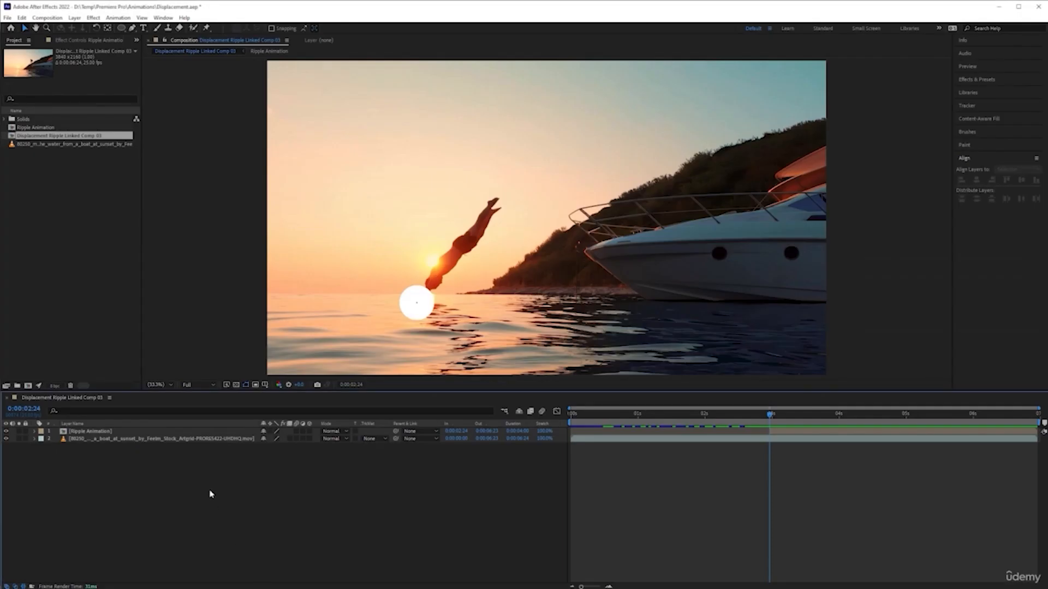
pyautogui.rightClick(210, 494)
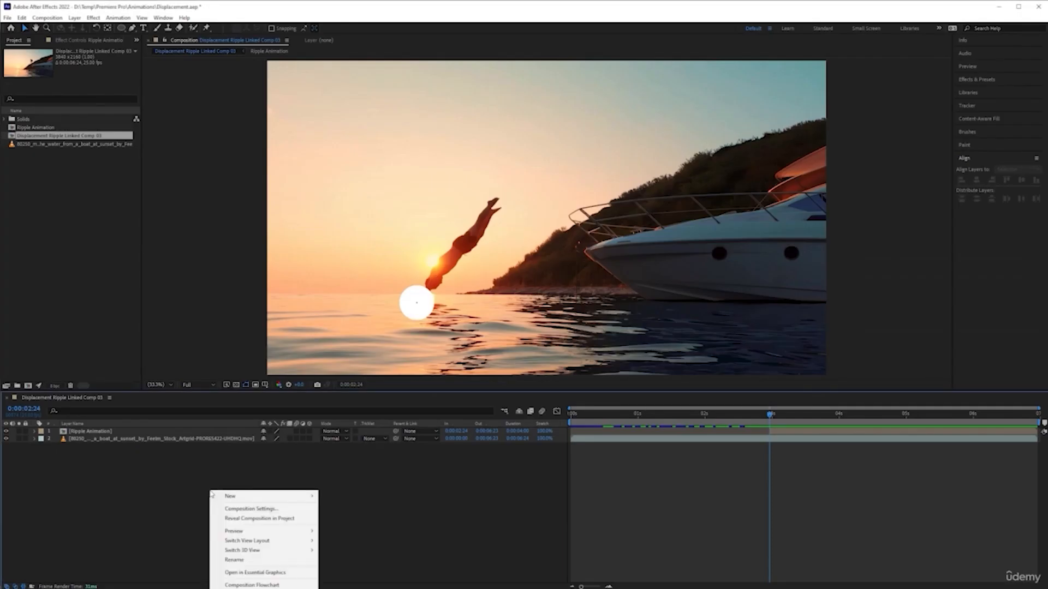
pyautogui.click(109, 490)
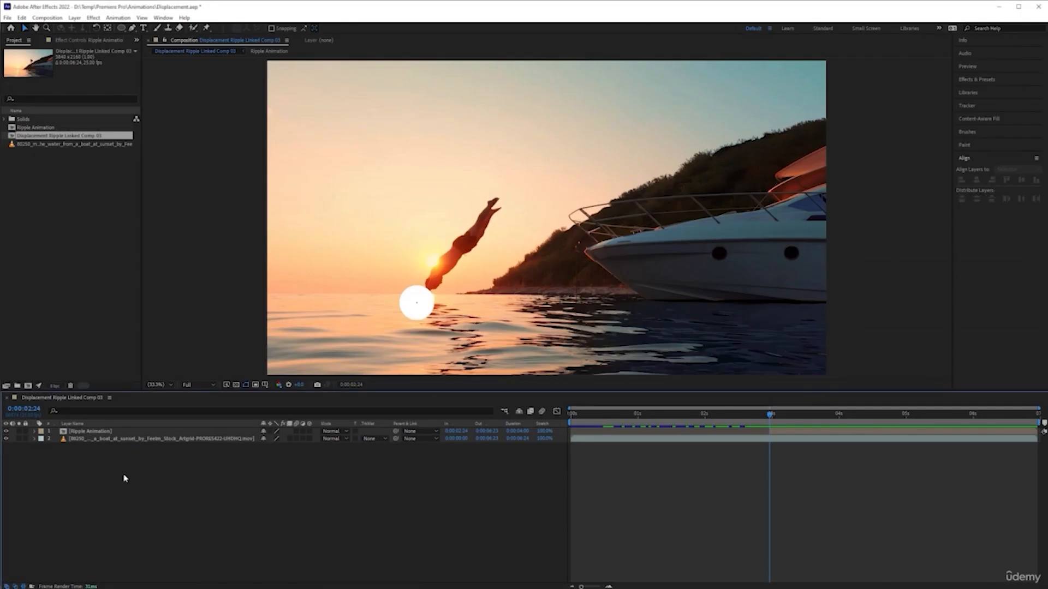
pyautogui.rightClick(36, 233)
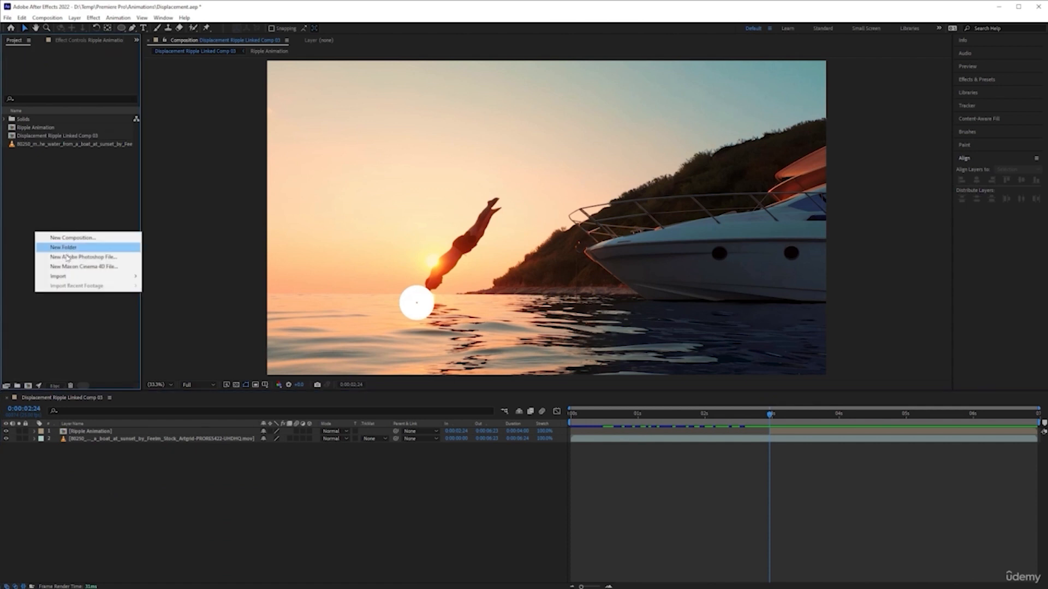
pyautogui.click(210, 486)
# Add a new adjustment layer above Ripple Animation and rename it "Displacement Map"
pyautogui.rightClick(212, 484)
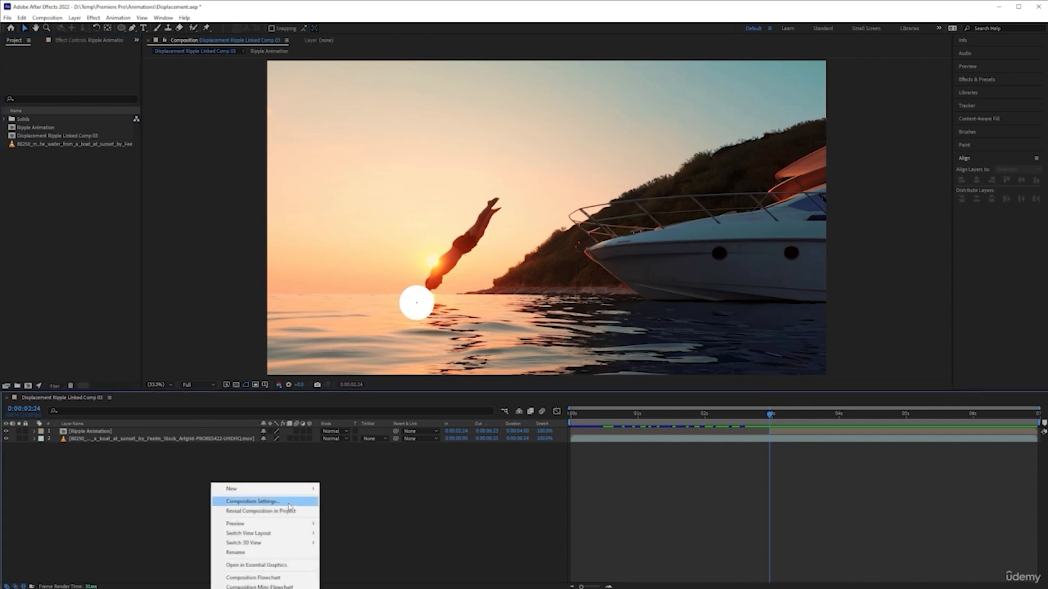
pyautogui.moveTo(289, 492)
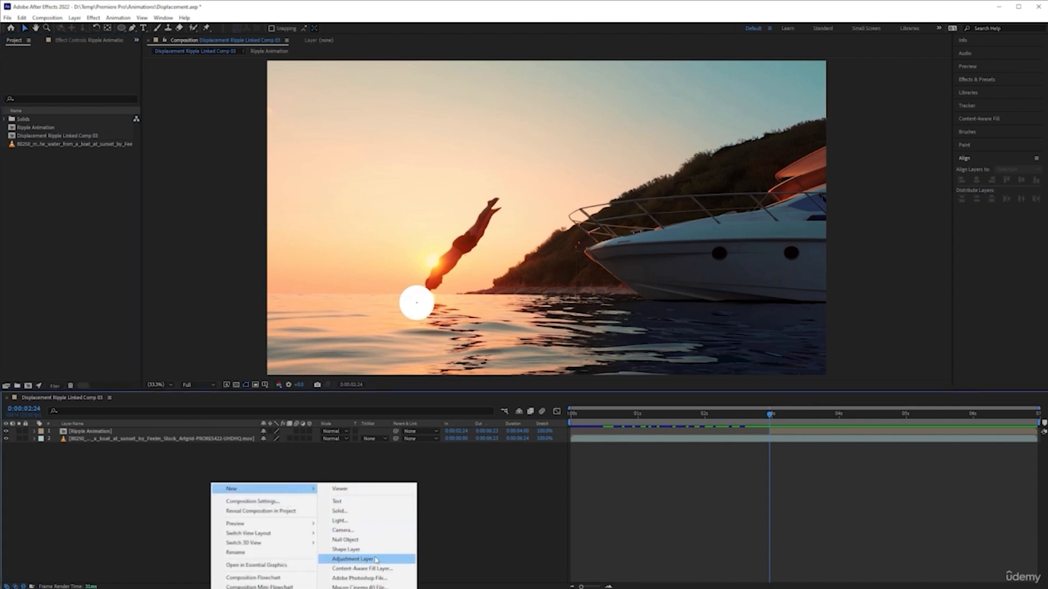
pyautogui.click(349, 559)
pyautogui.rightClick(89, 435)
pyautogui.click(126, 428)
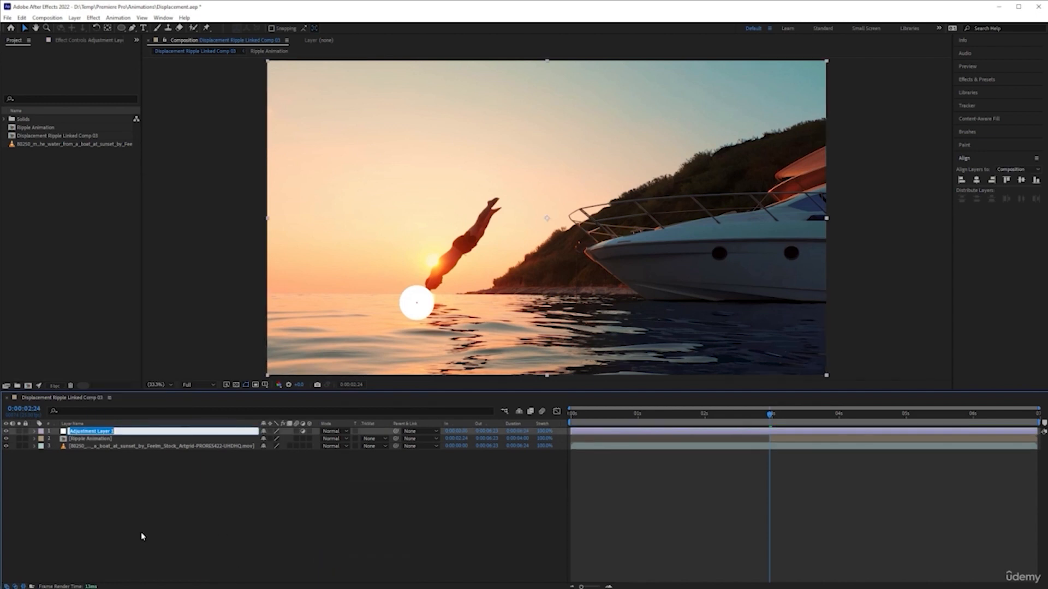
pyautogui.write('Displacement Map')
pyautogui.press('Return')
pyautogui.click(77, 455)
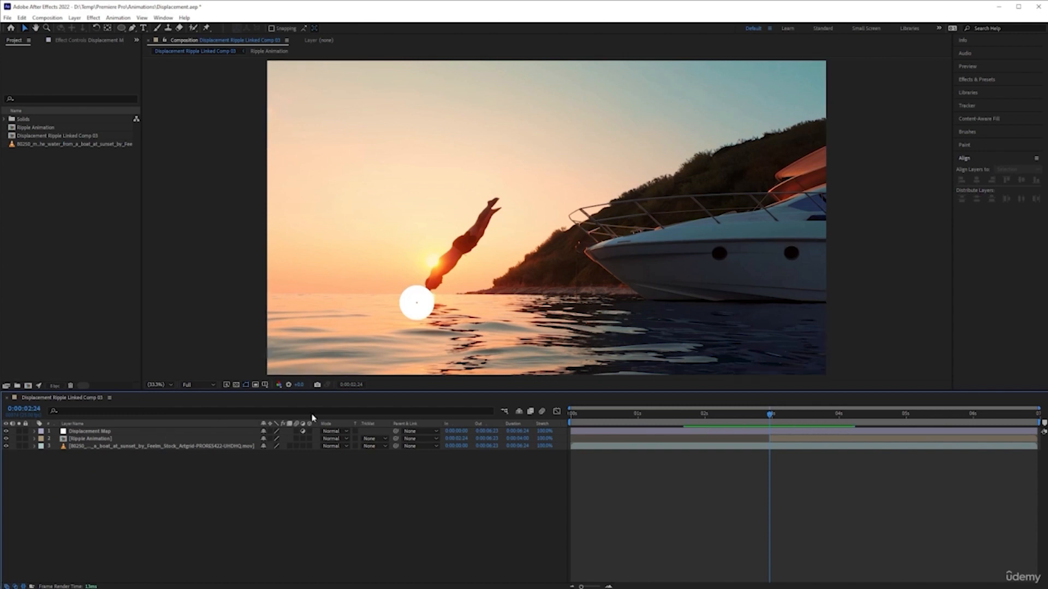
# Apply the Displacement Map effect to the Displacement Map adjustment layer
pyautogui.click(157, 434)
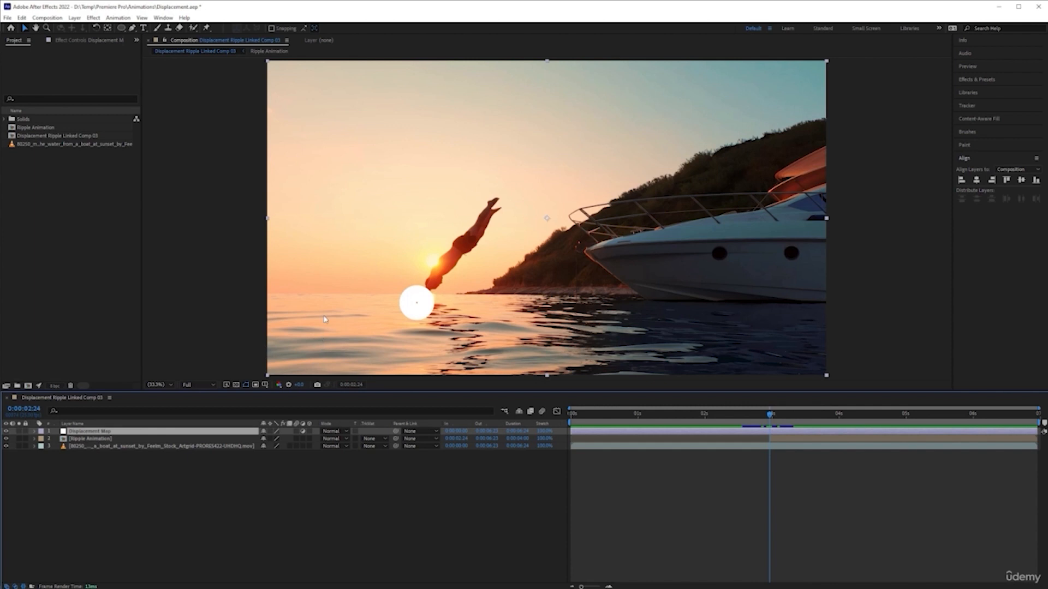
pyautogui.hotkey('ctrl', 'space')
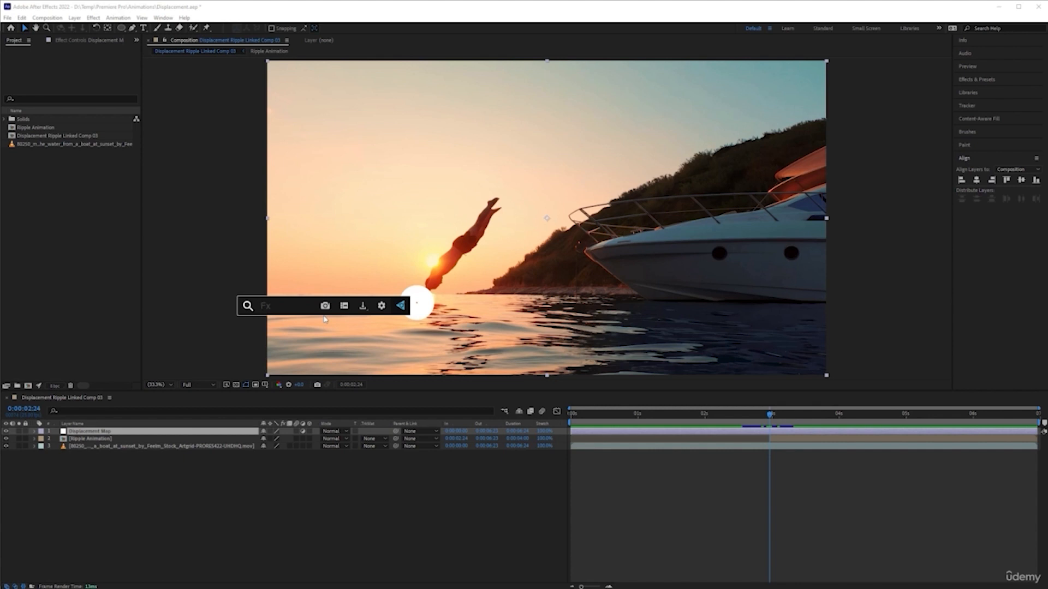
pyautogui.press('Escape')
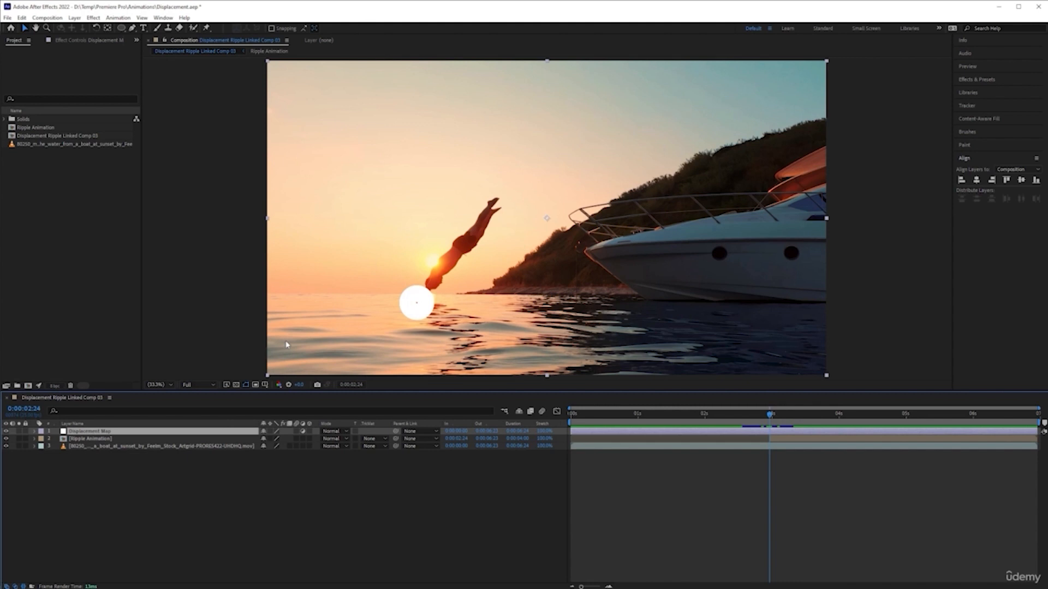
pyautogui.hotkey('ctrl', 'space')
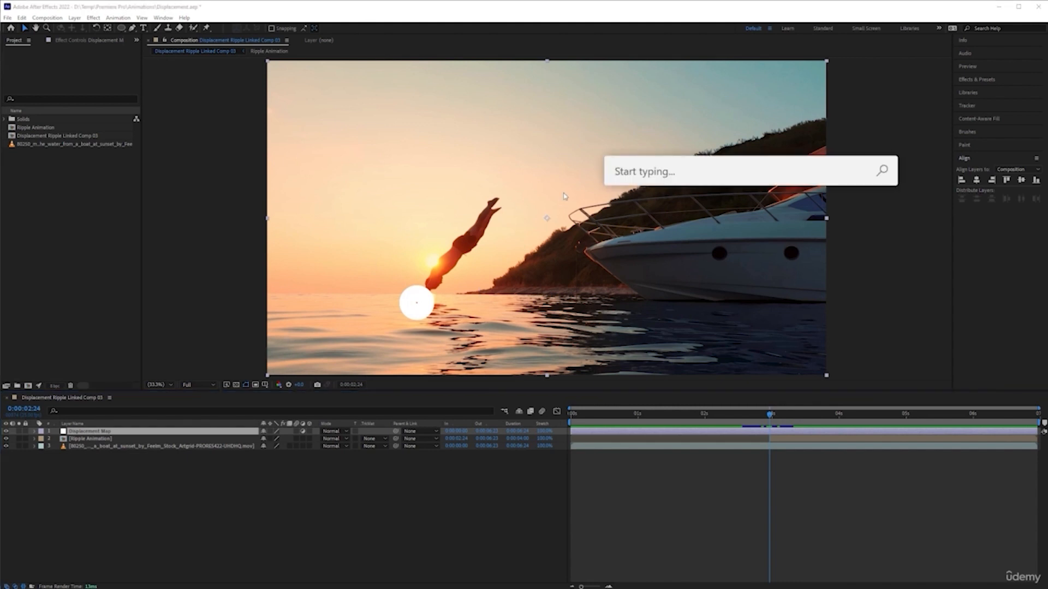
pyautogui.click(444, 9)
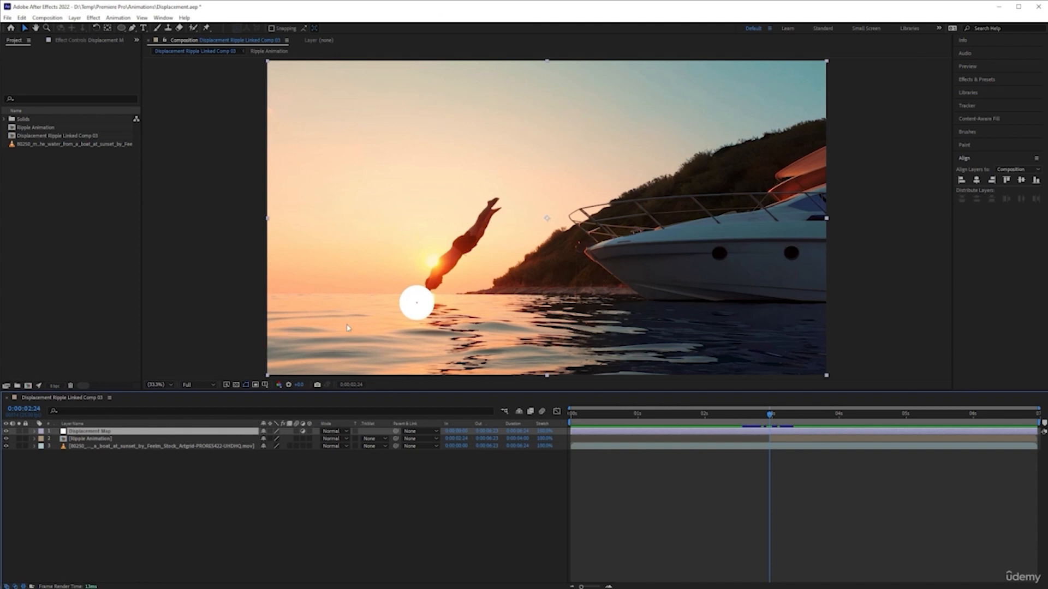
pyautogui.hotkey('ctrl', 'space')
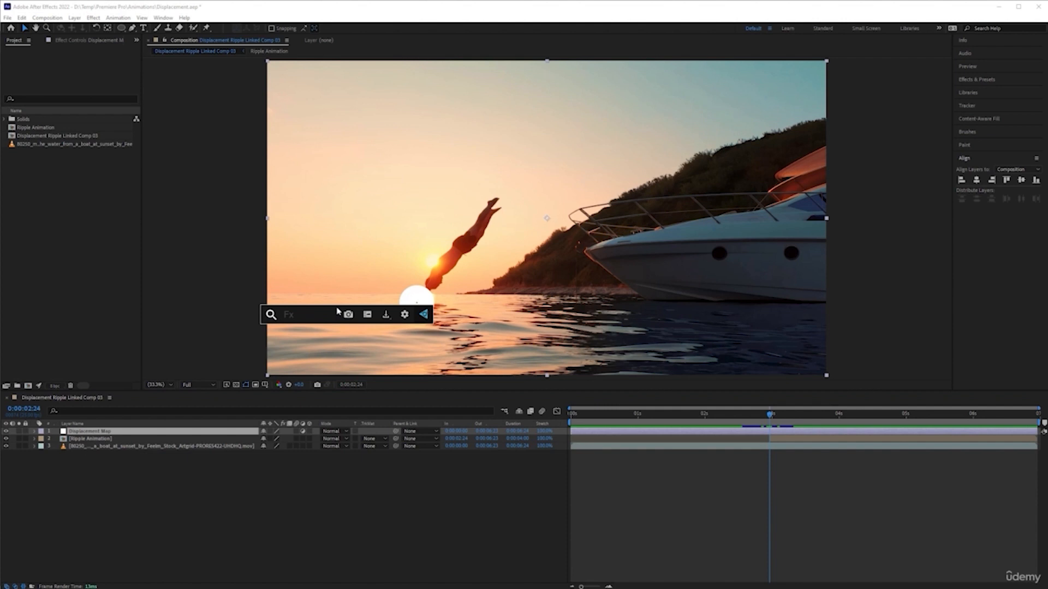
pyautogui.write('displ')
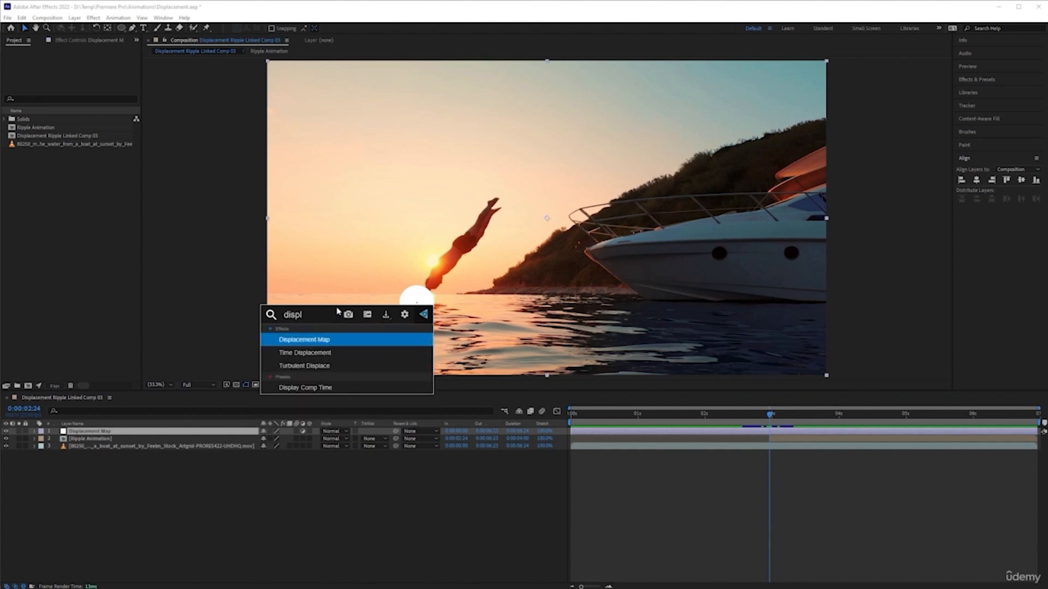
pyautogui.click(318, 341)
# Show the Displacement Map layer's effect controls and widen their panel so the parameter names are readable
pyautogui.click(143, 432)
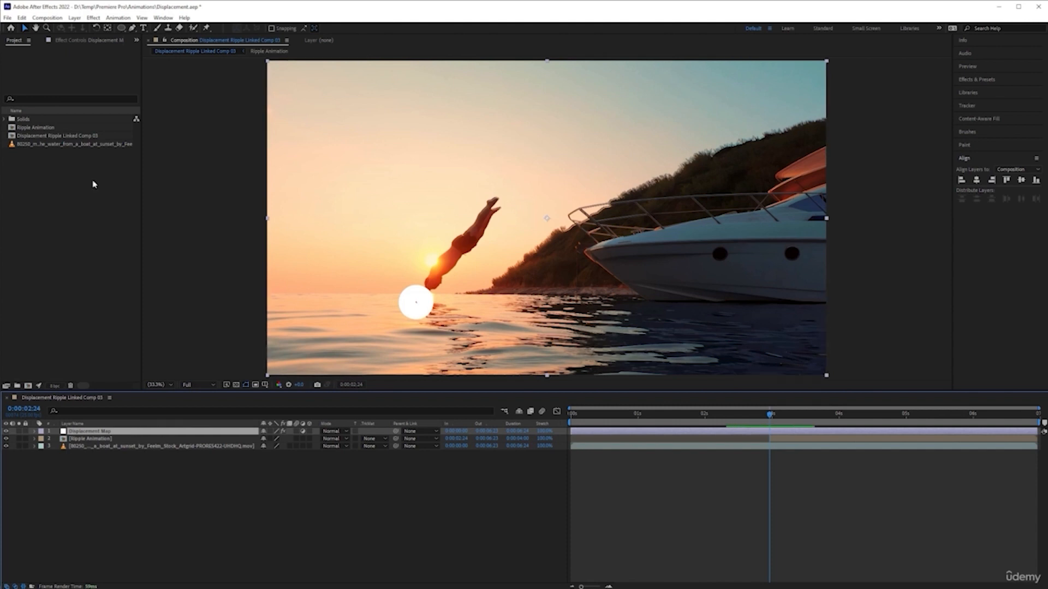
pyautogui.click(82, 40)
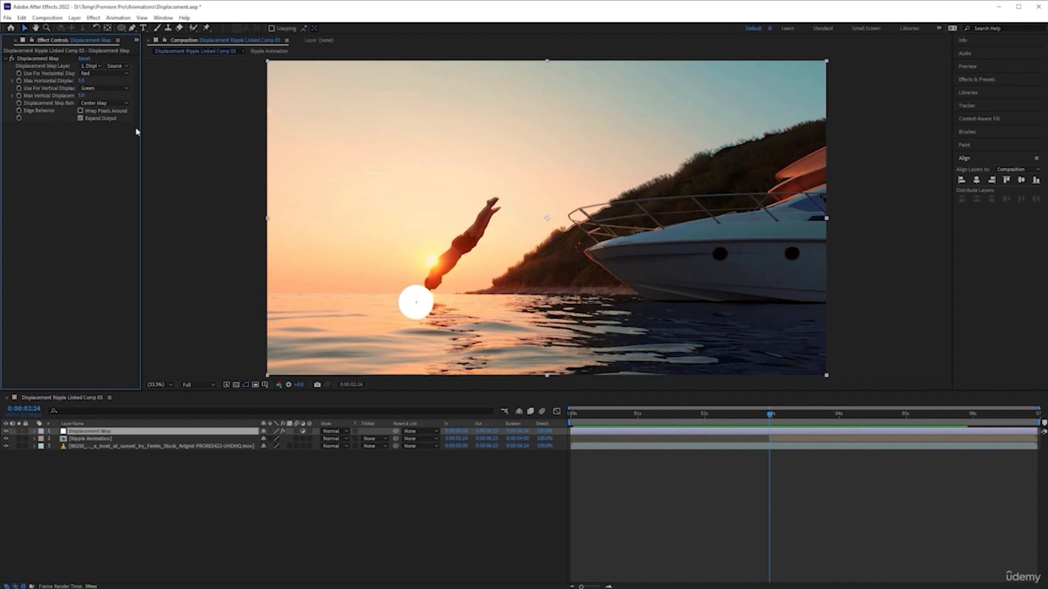
pyautogui.moveTo(142, 131); pyautogui.dragTo(234, 132)
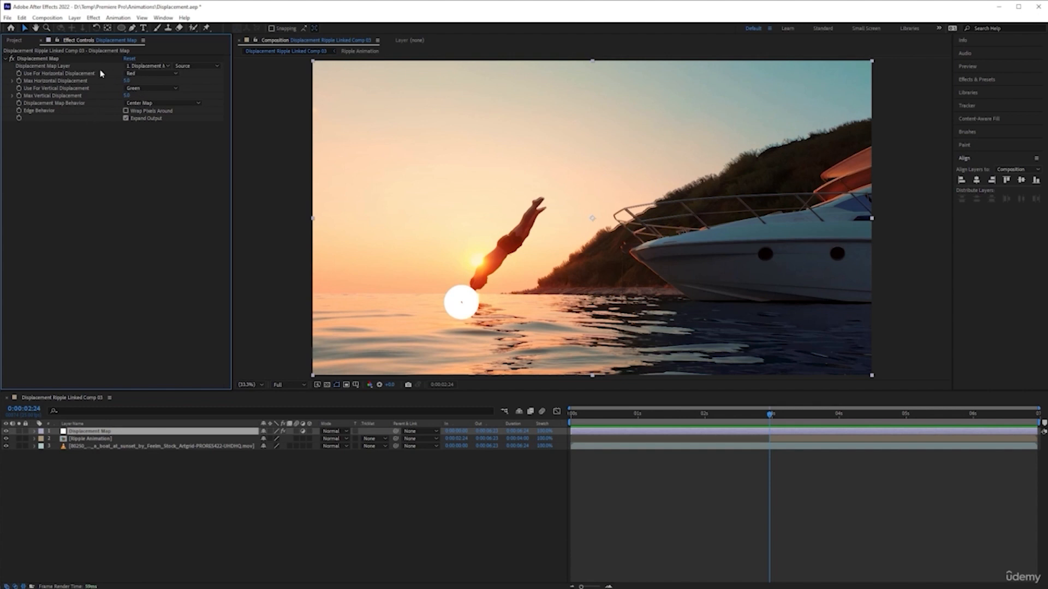
# Set the effect's Displacement Map Layer to "2. Ripple Animation" and advance the playhead to 0:00:03:00
pyautogui.click(146, 66)
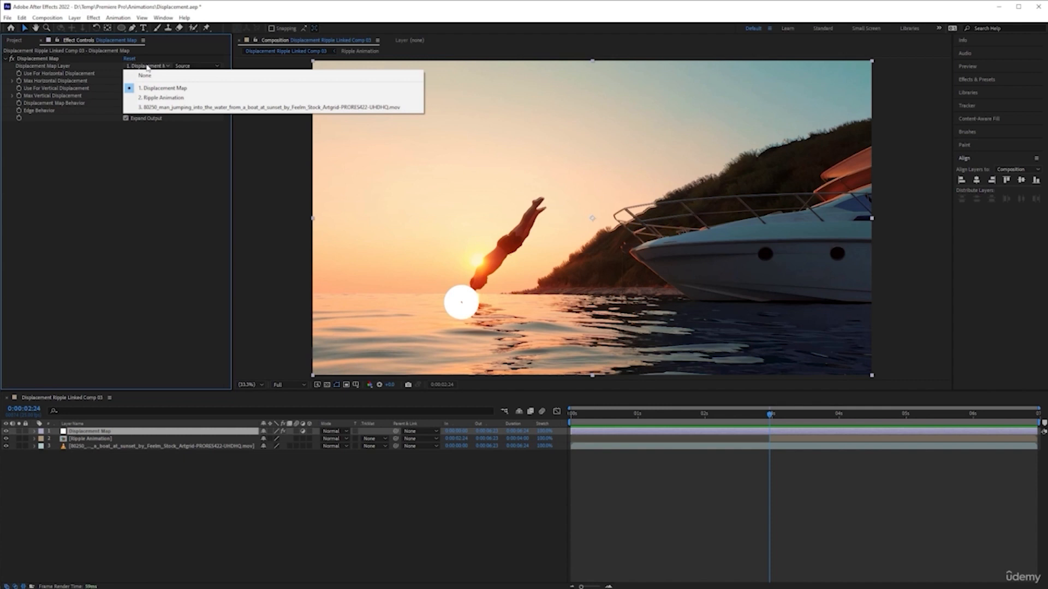
pyautogui.click(136, 468)
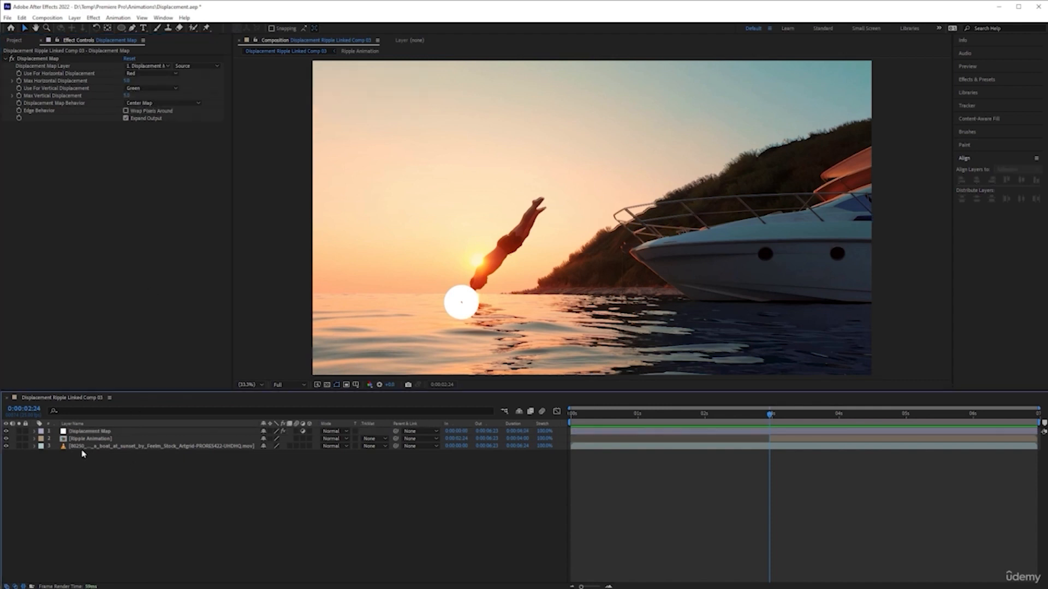
pyautogui.click(129, 432)
pyautogui.click(160, 66)
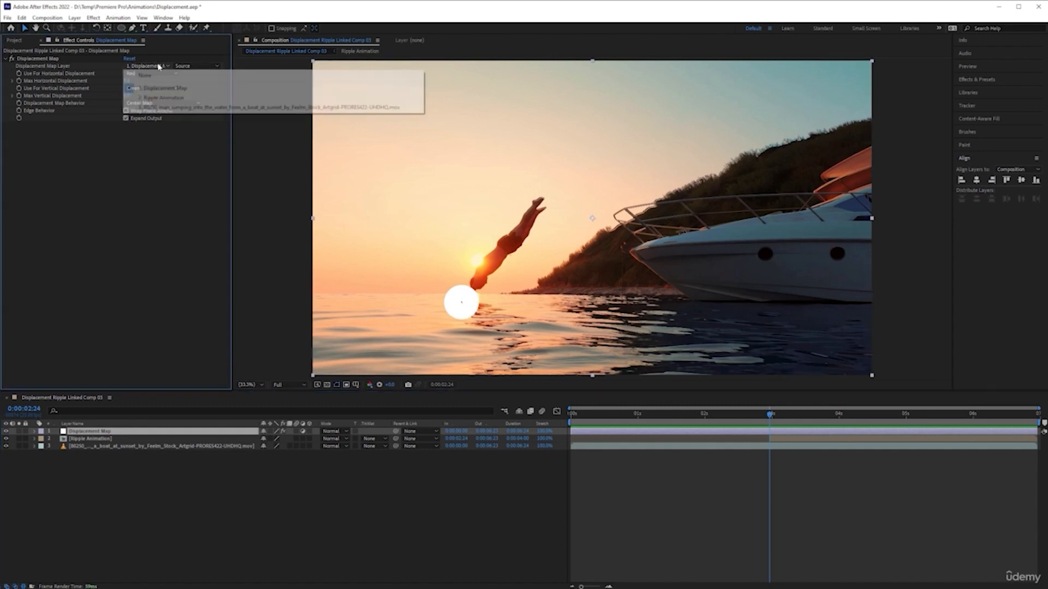
pyautogui.click(155, 98)
pyautogui.press('pagedown')
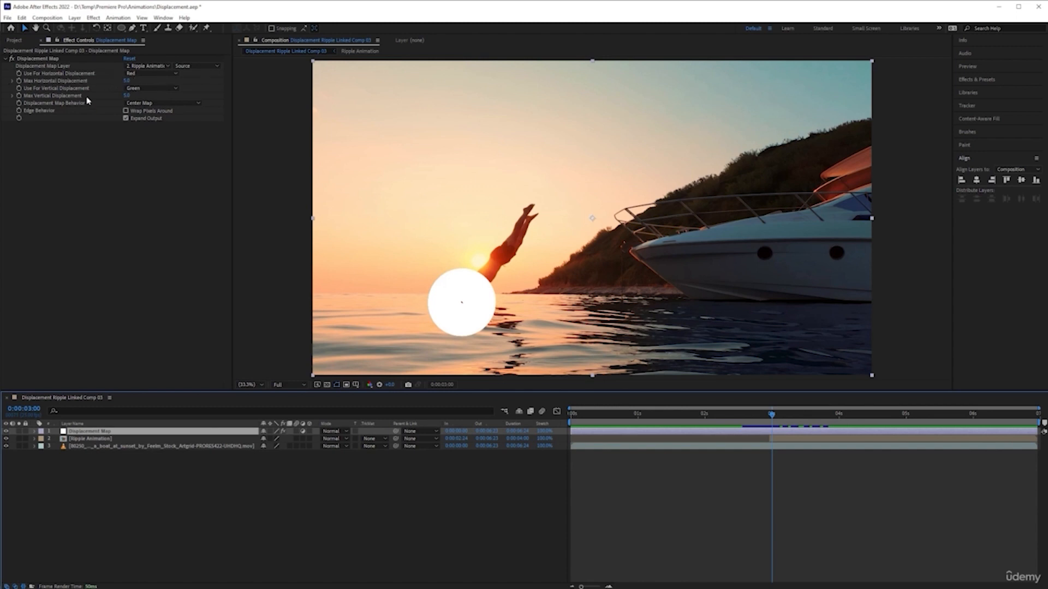
# Set both the horizontal and vertical displacement channels of the Displacement Map effect to Luminance
pyautogui.click(150, 73)
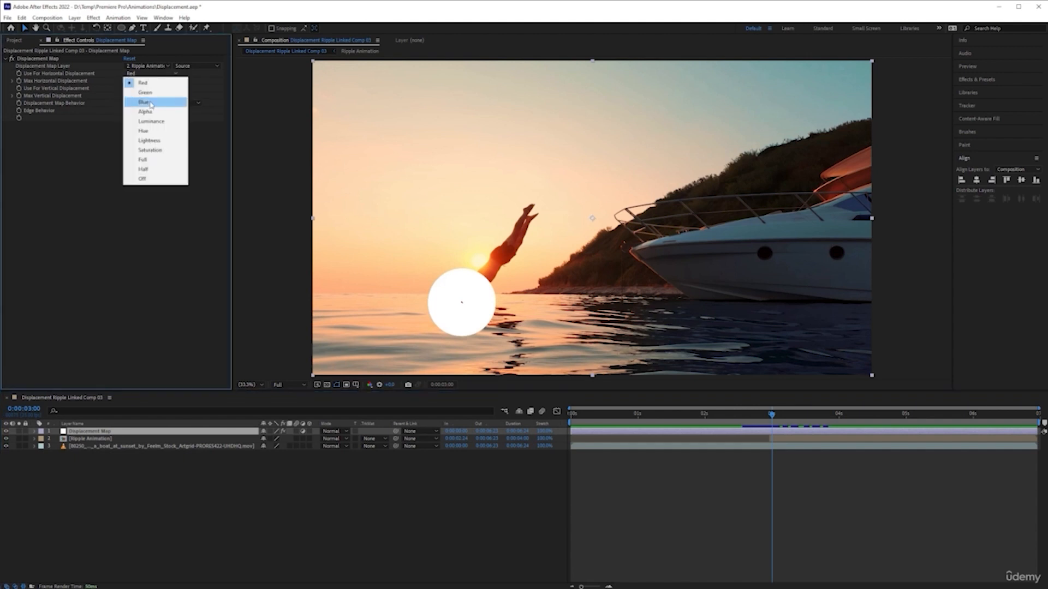
pyautogui.click(151, 121)
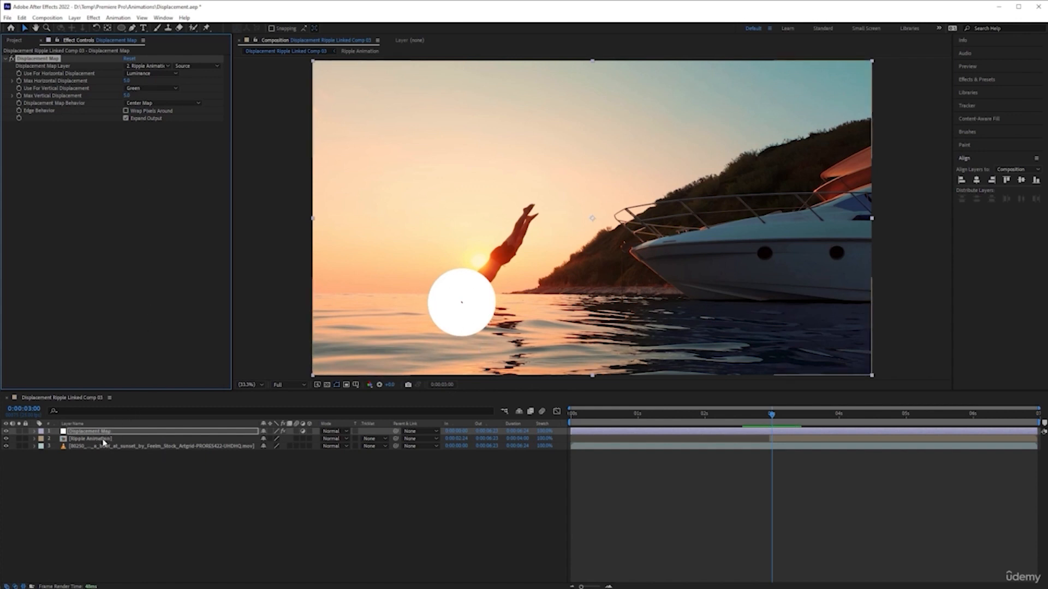
pyautogui.click(143, 89)
pyautogui.click(161, 136)
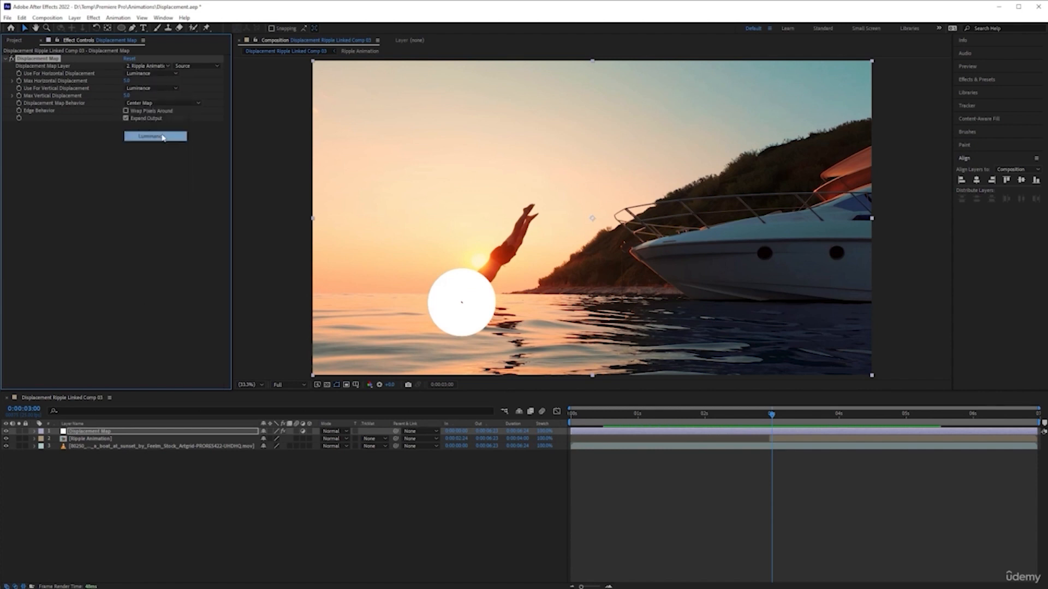
# Set Max Horizontal Displacement and Max Vertical Displacement to 30
pyautogui.click(126, 81)
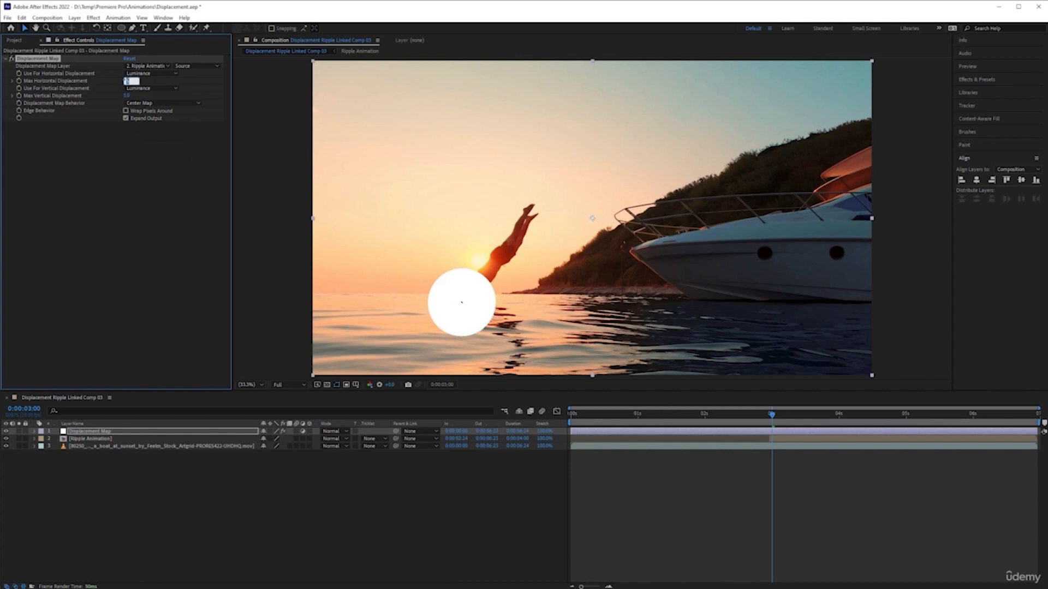
pyautogui.write('30')
pyautogui.click(126, 97)
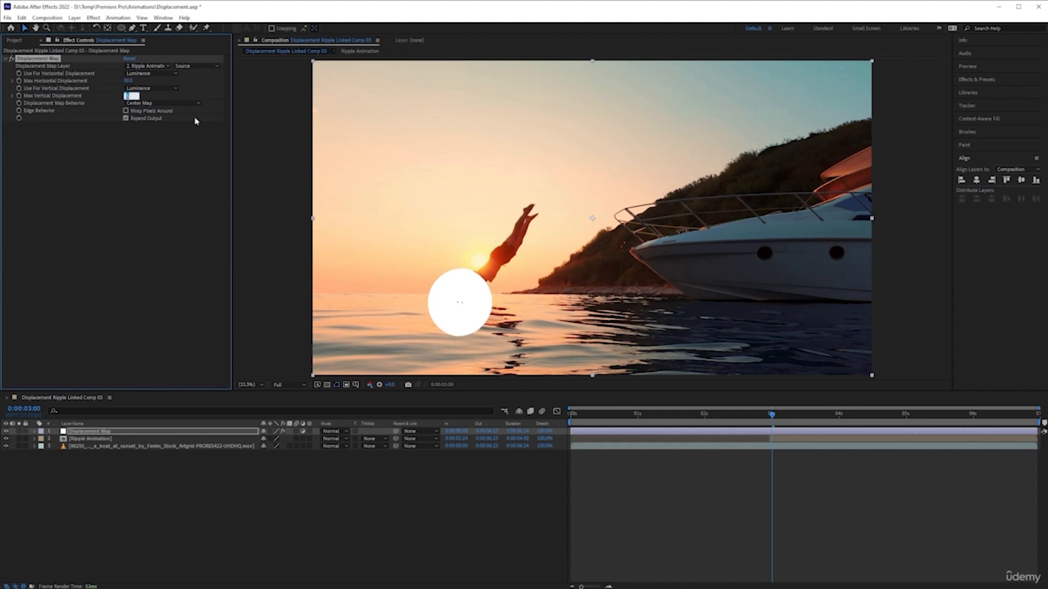
pyautogui.press('Return')
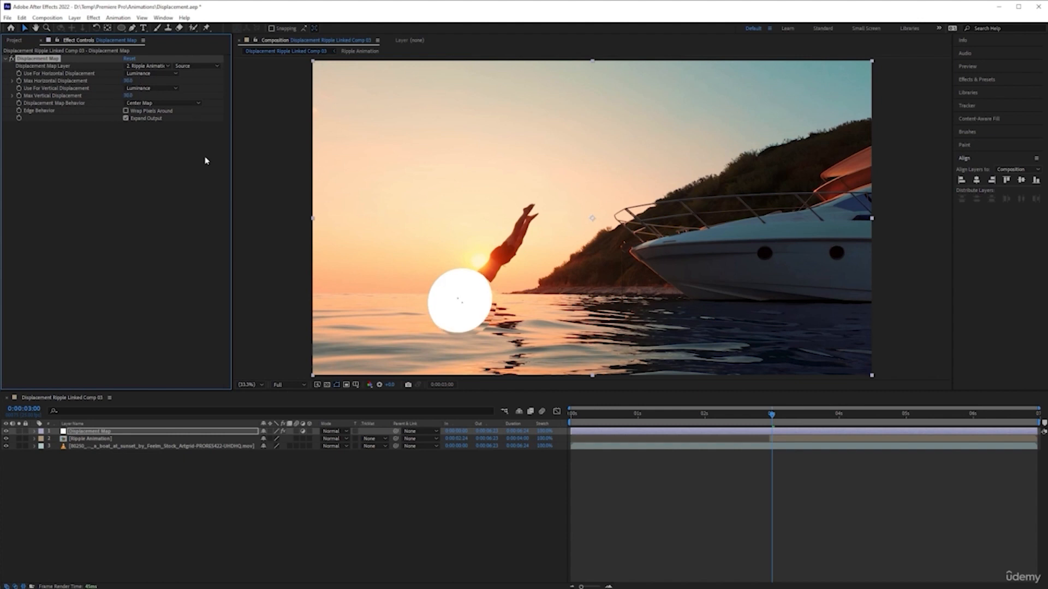
pyautogui.click(665, 531)
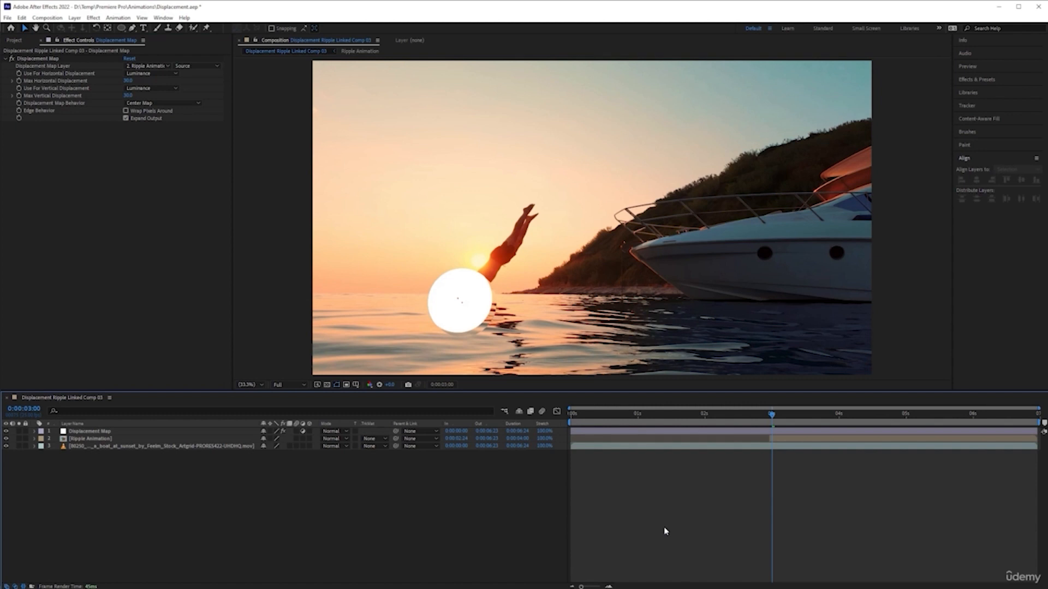
# Check the white ripple between 0:00:03:00 and 0:00:03:03, then hide the Ripple Animation layer
pyautogui.moveTo(773, 416)
pyautogui.mouseDown()
pyautogui.moveTo(830, 415)
pyautogui.moveTo(780, 416)
pyautogui.mouseUp()
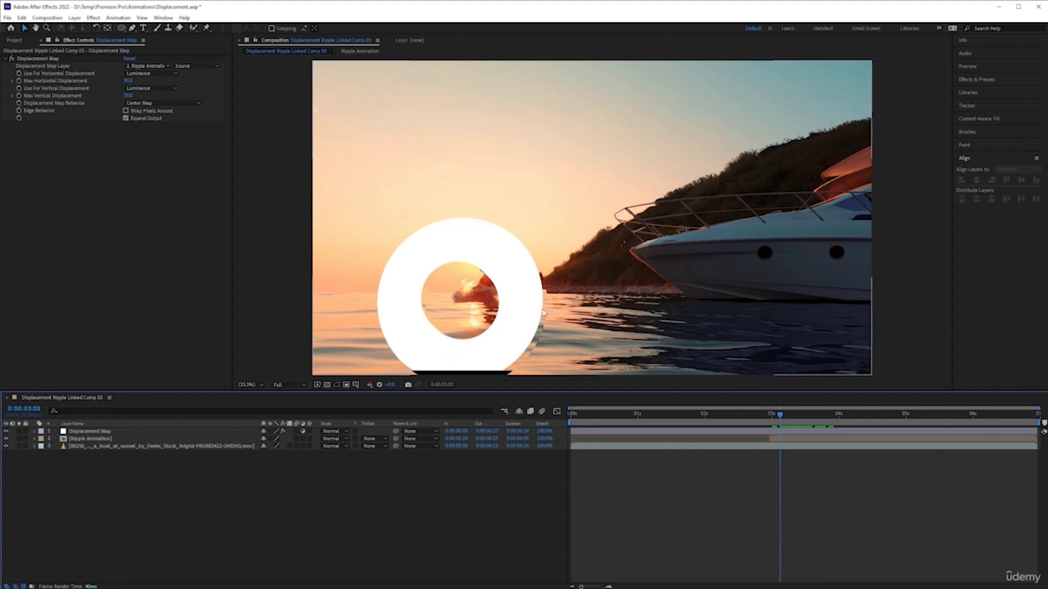
pyautogui.click(777, 416)
pyautogui.moveTo(777, 416); pyautogui.dragTo(772, 416)
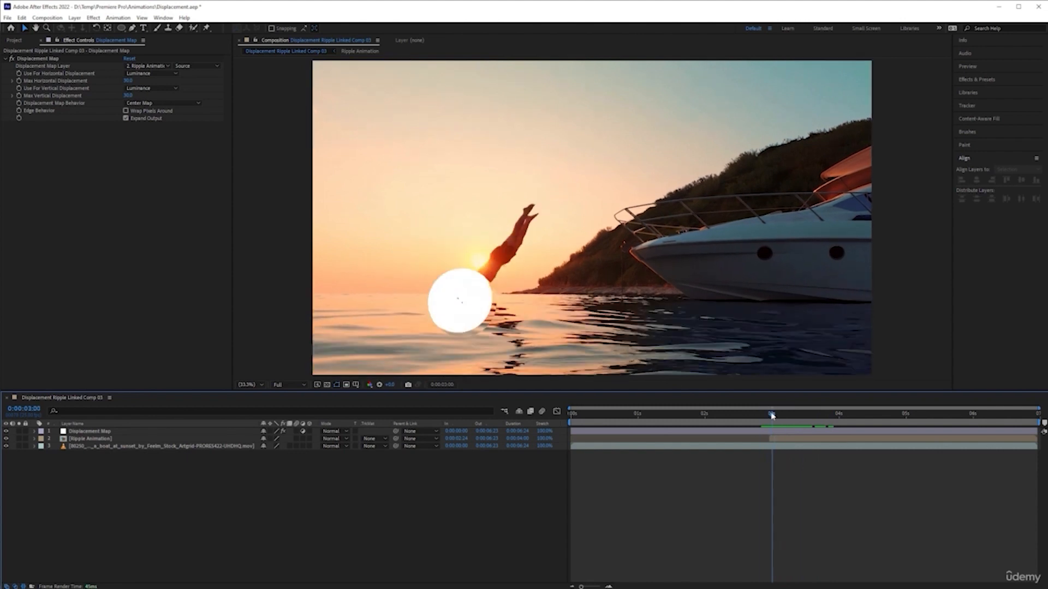
pyautogui.click(6, 439)
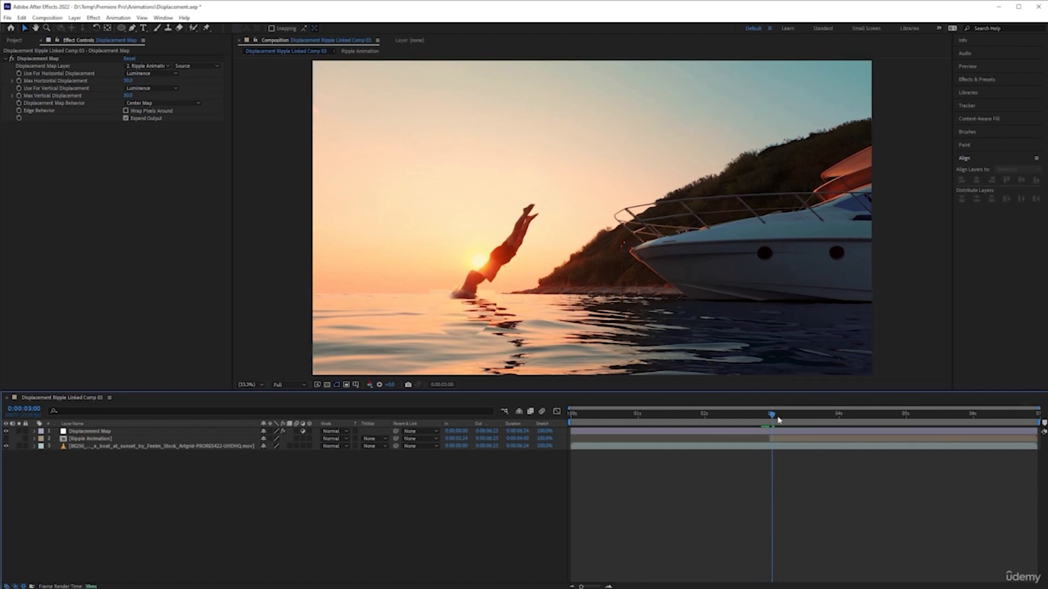
# Play the composition from the start and examine the displacement and frame edges between 0:00:03:02 and 0:00:03:10
pyautogui.moveTo(772, 417); pyautogui.dragTo(513, 414)
pyautogui.press('space')
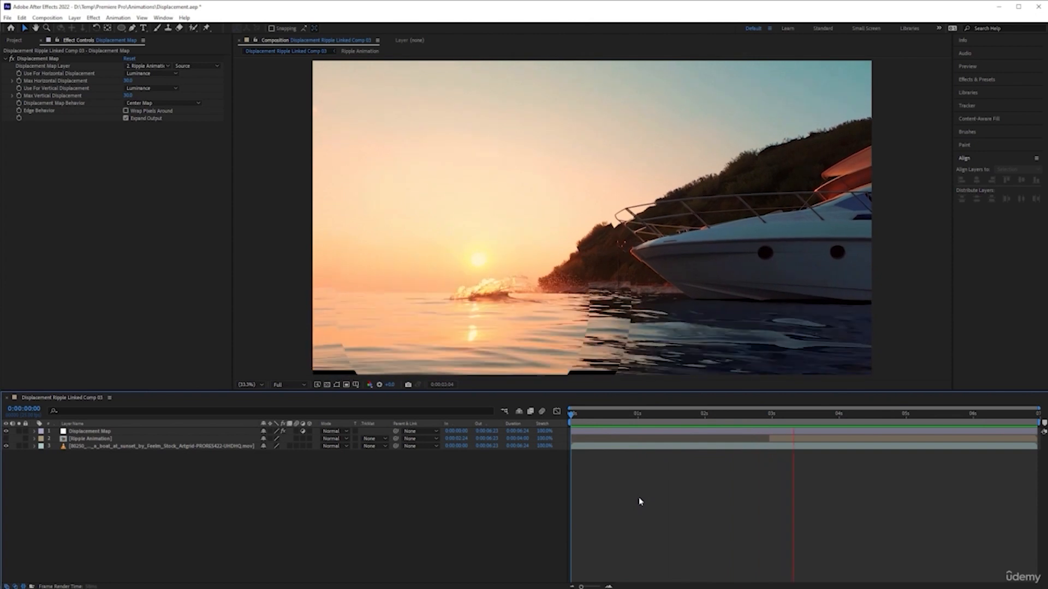
pyautogui.press('space')
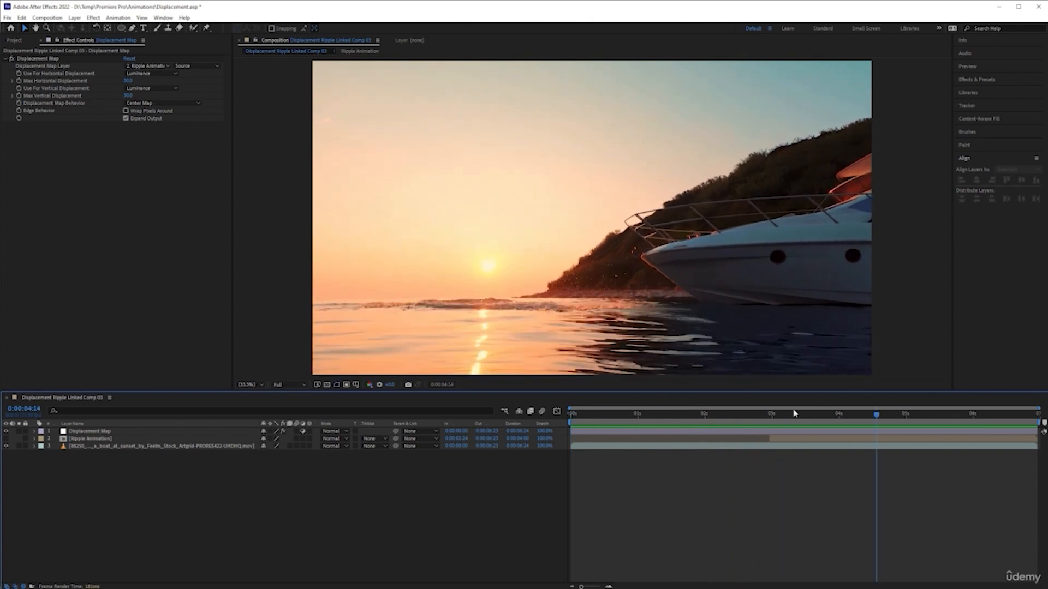
pyautogui.moveTo(808, 415); pyautogui.dragTo(801, 418)
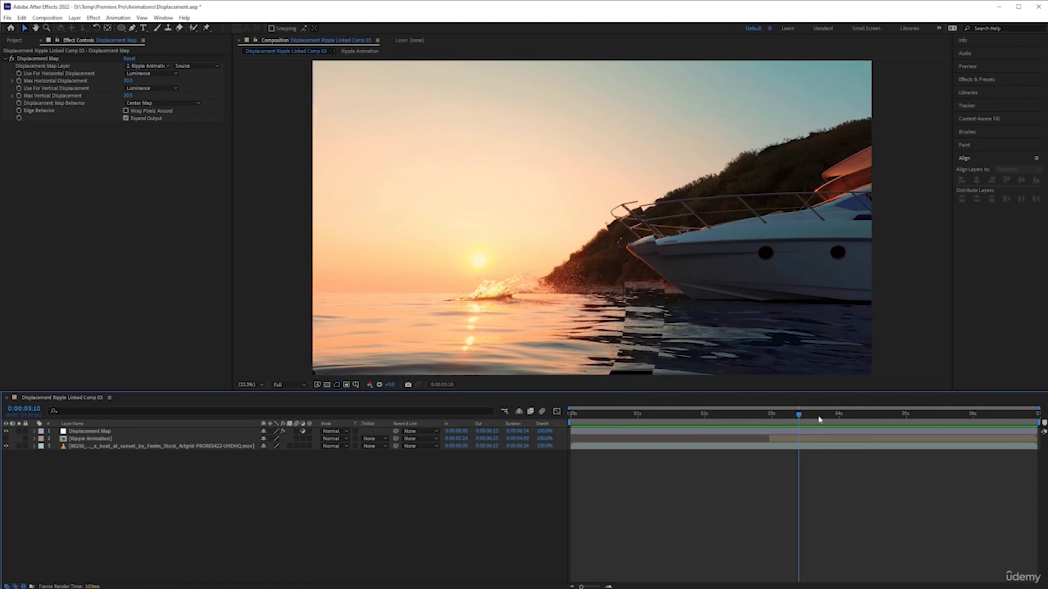
pyautogui.moveTo(798, 417); pyautogui.dragTo(779, 416)
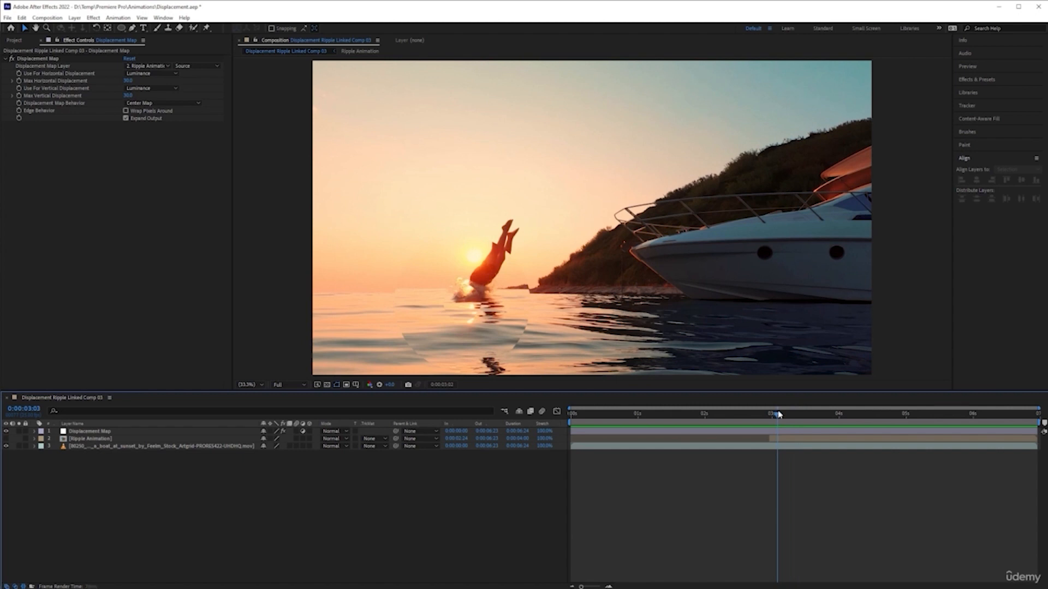
pyautogui.moveTo(780, 416); pyautogui.dragTo(793, 416)
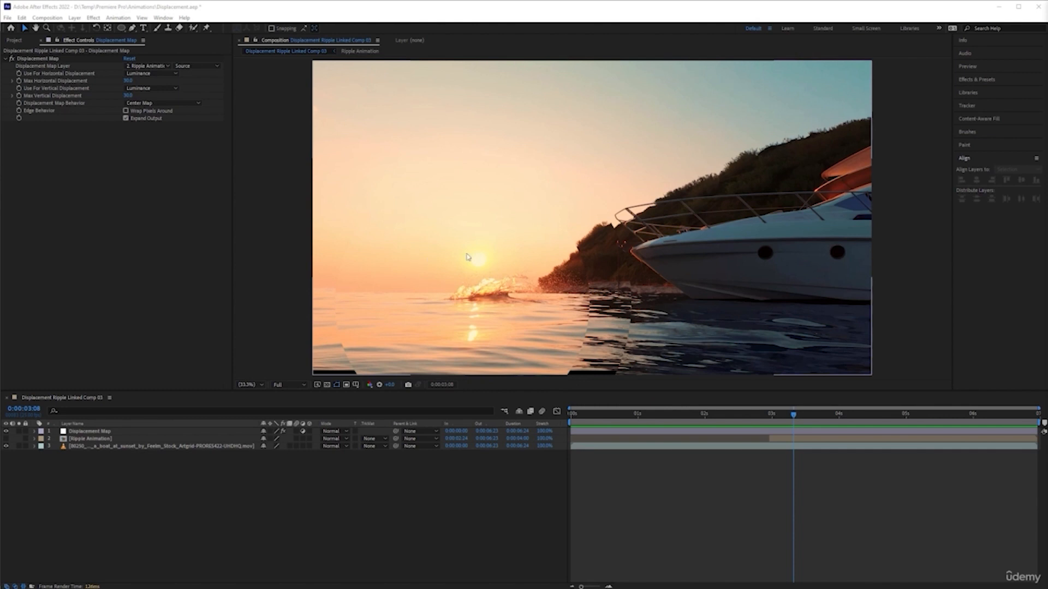
# Find the Motion Tile effect by searching for "motion" and apply it to the boat clip layer
pyautogui.click(182, 446)
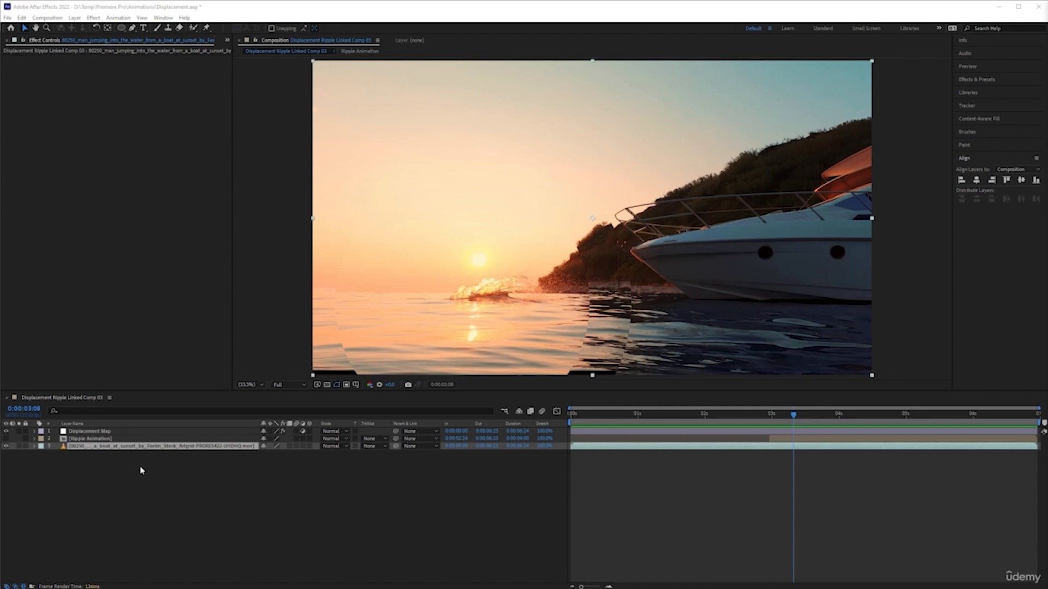
pyautogui.click(199, 446)
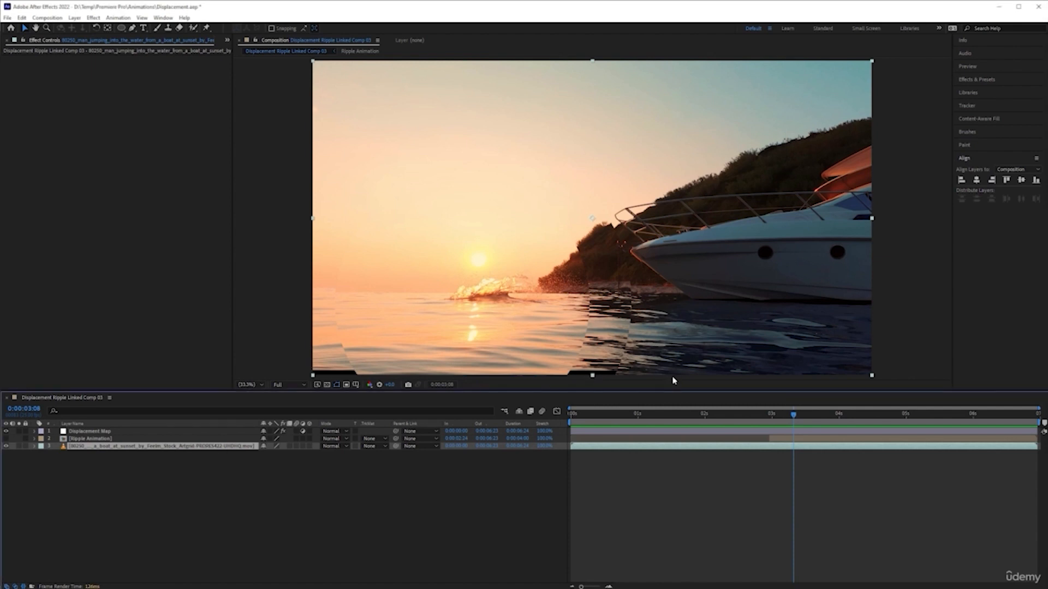
pyautogui.hotkey('ctrl', 'space')
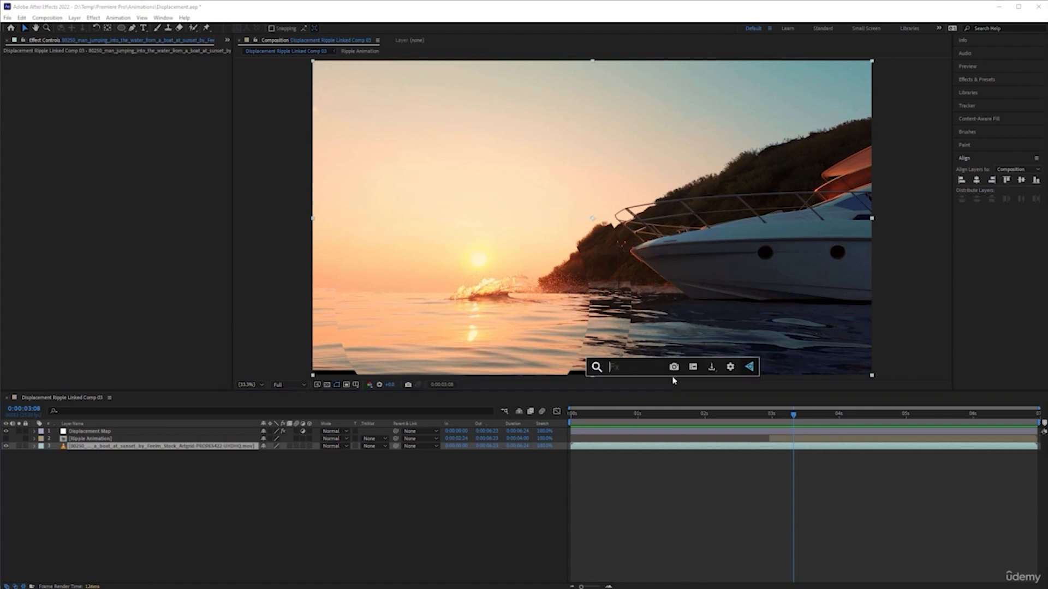
pyautogui.write('motion')
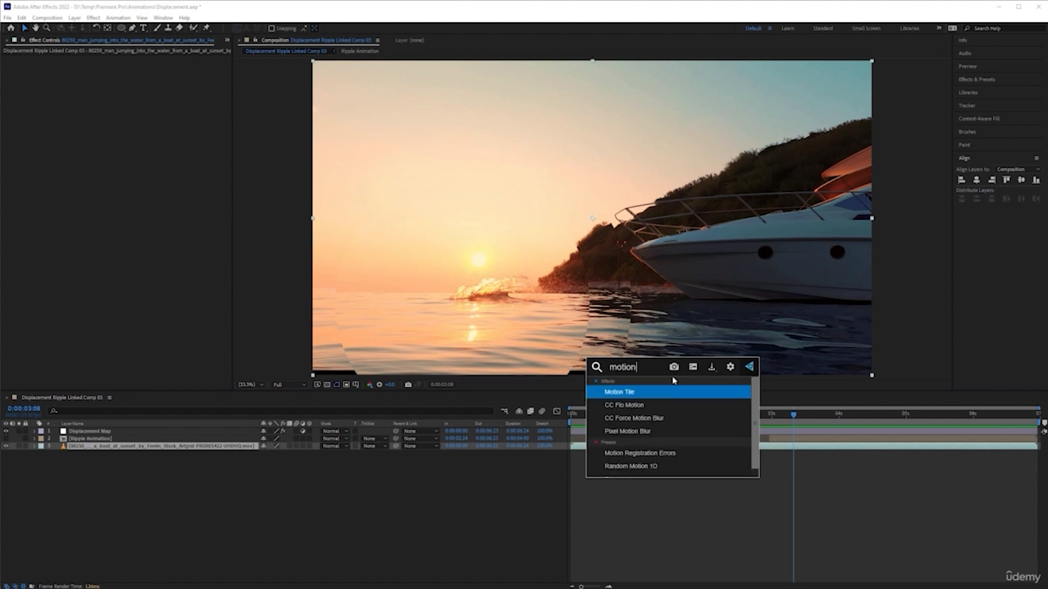
pyautogui.click(625, 391)
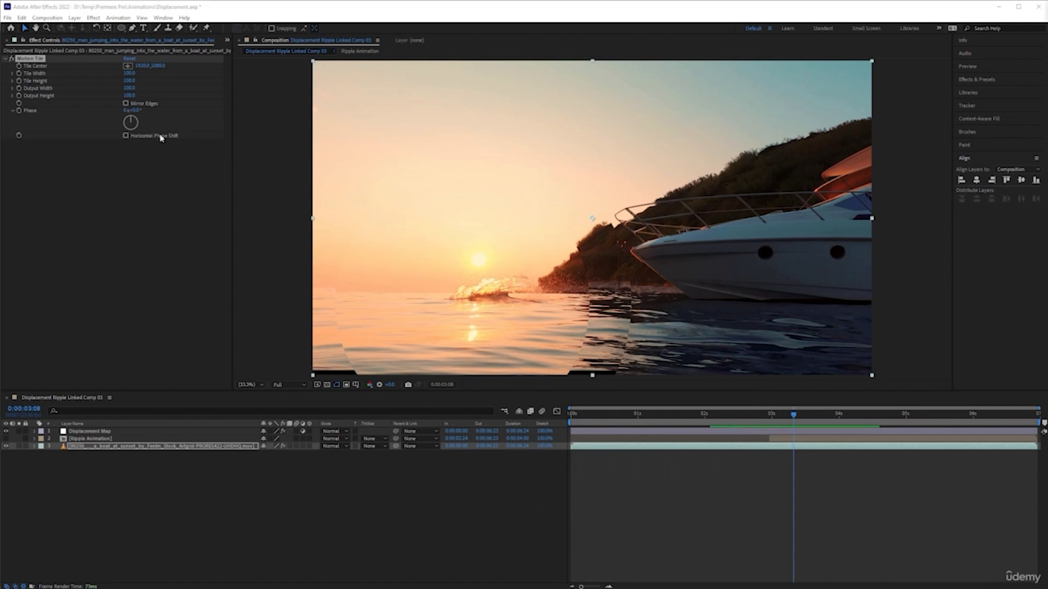
# Set Motion Tile's Output Width and Output Height to 150 and turn on Mirror Edges
pyautogui.click(129, 88)
pyautogui.write('150')
pyautogui.press('Return')
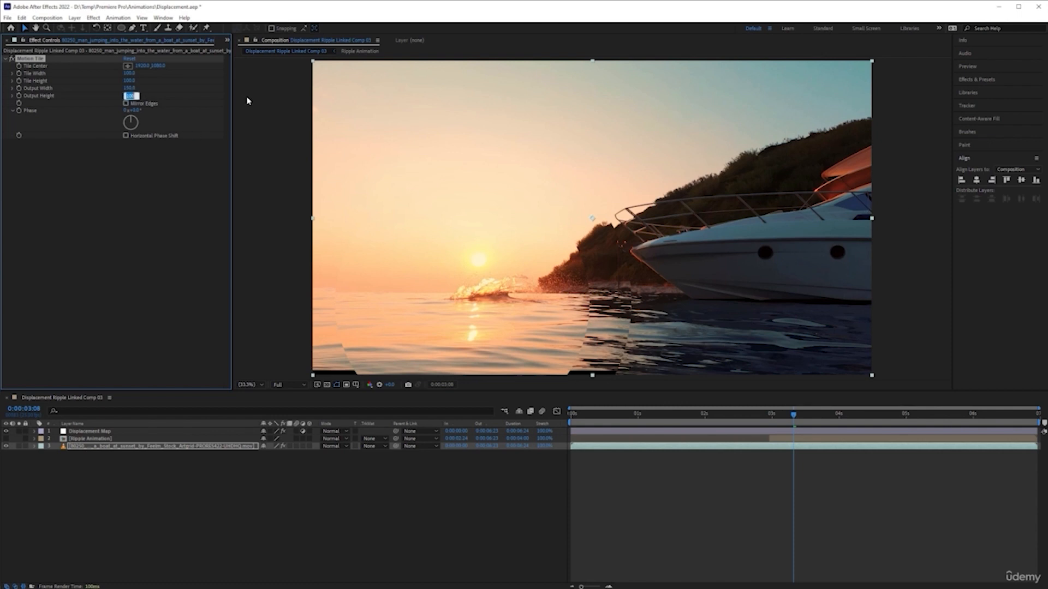
pyautogui.write('150')
pyautogui.press('Return')
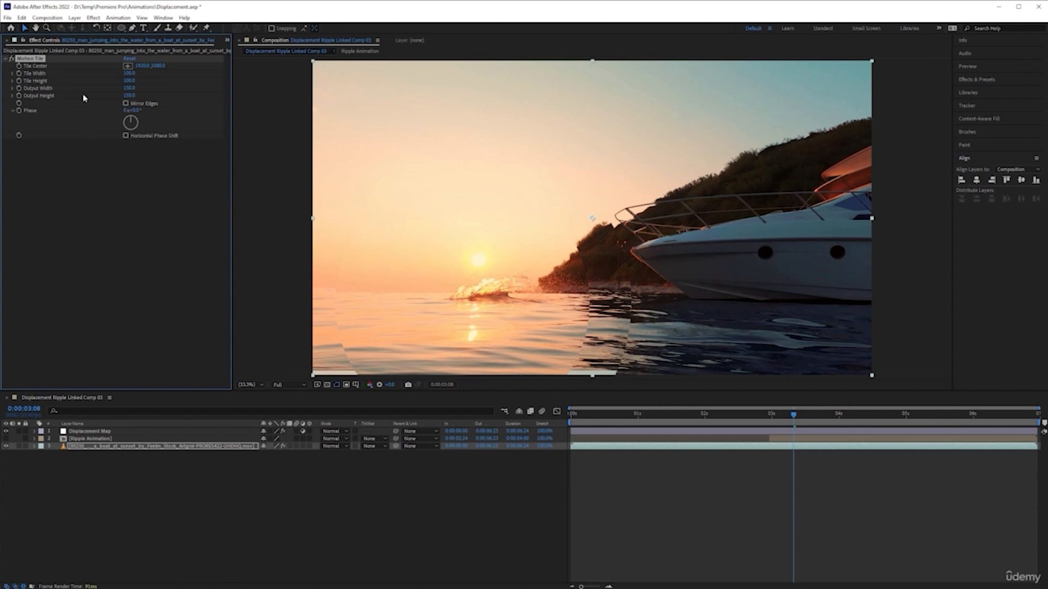
pyautogui.click(125, 103)
pyautogui.click(126, 103)
pyautogui.click(128, 102)
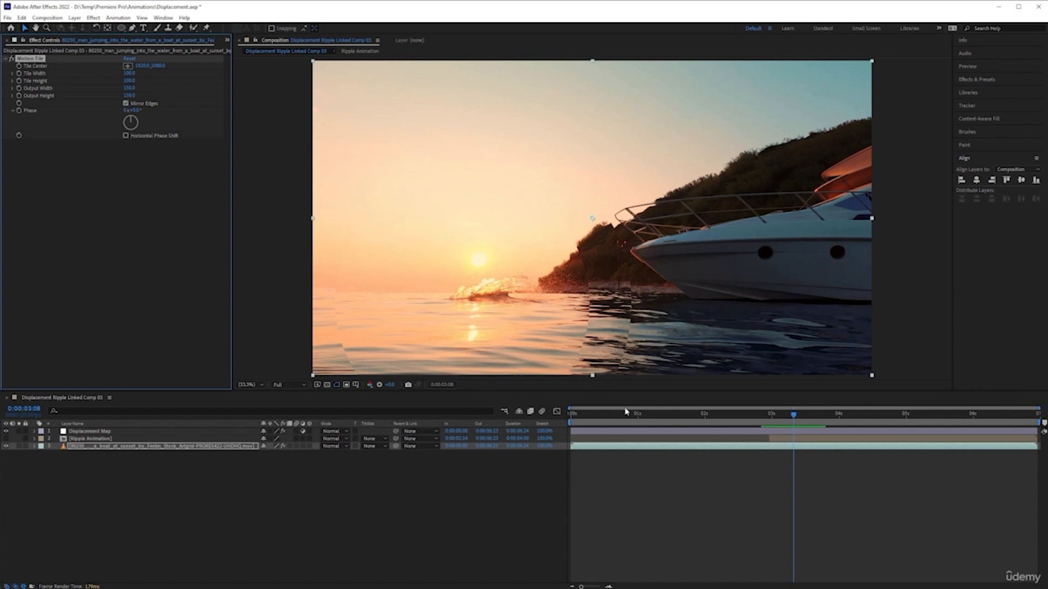
# Scale the boat clip down to about 53% to inspect its mirrored edges, and undo the scaling
pyautogui.click(229, 448)
pyautogui.press('s')
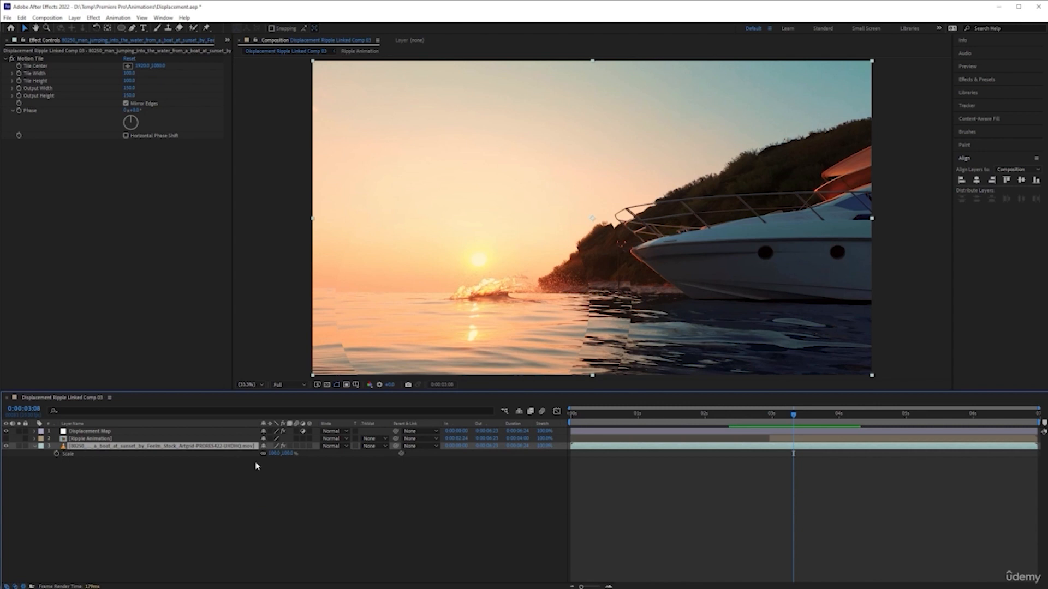
pyautogui.moveTo(276, 454); pyautogui.dragTo(251, 453)
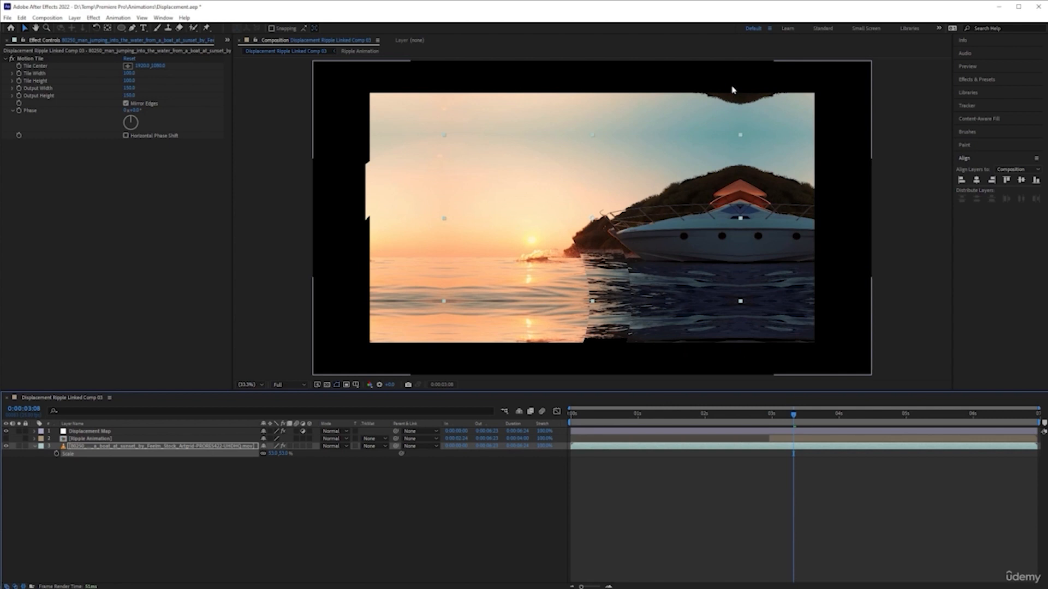
pyautogui.hotkey('ctrl', 'z')
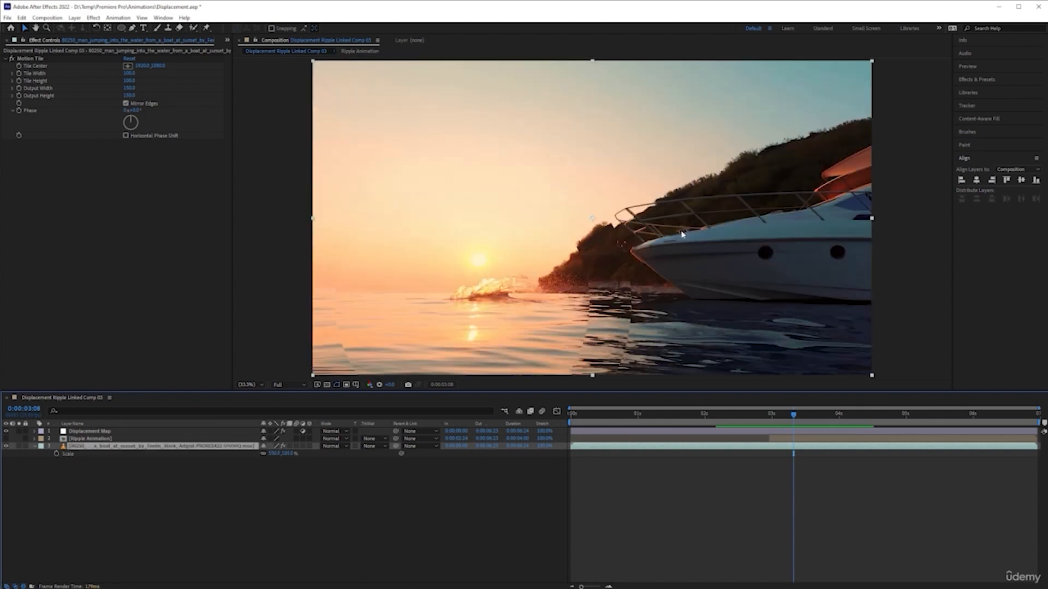
# Preview the composition from the first frame and examine how the ripple displaces the clip
pyautogui.moveTo(647, 417); pyautogui.dragTo(567, 423)
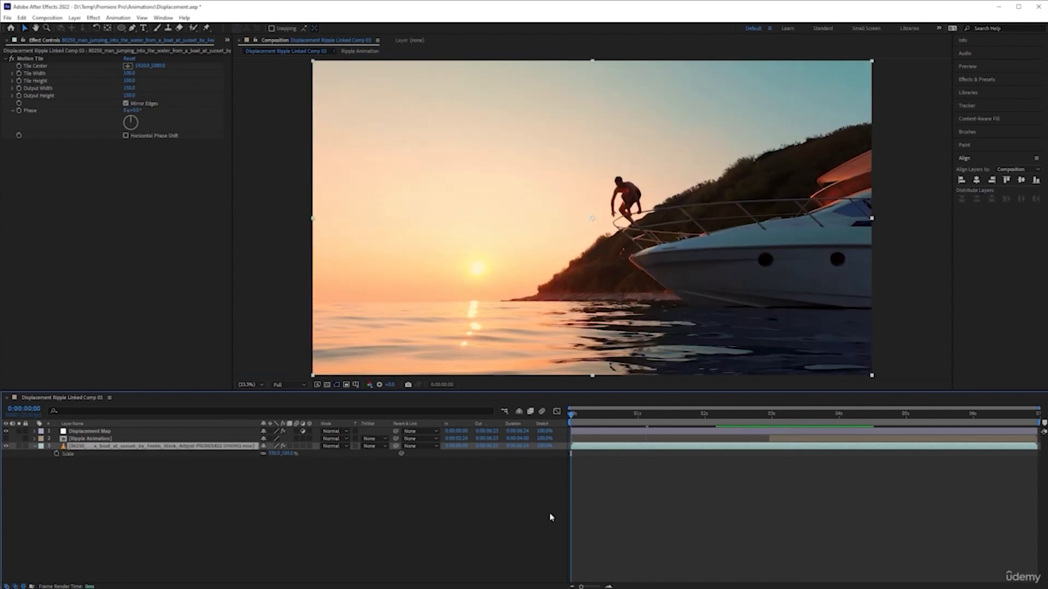
pyautogui.click(603, 509)
pyautogui.press('space')
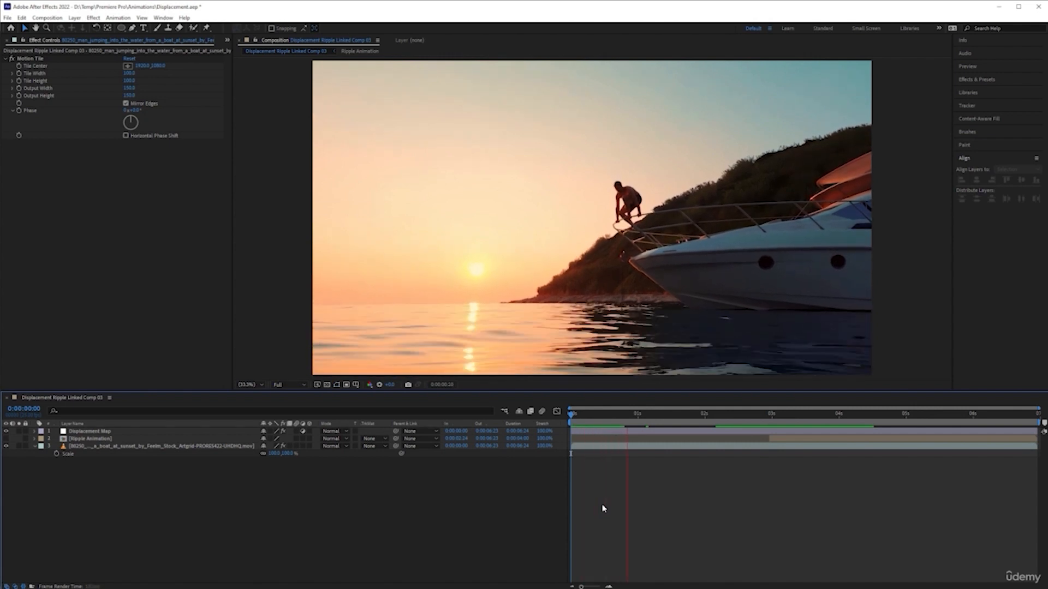
pyautogui.press('space')
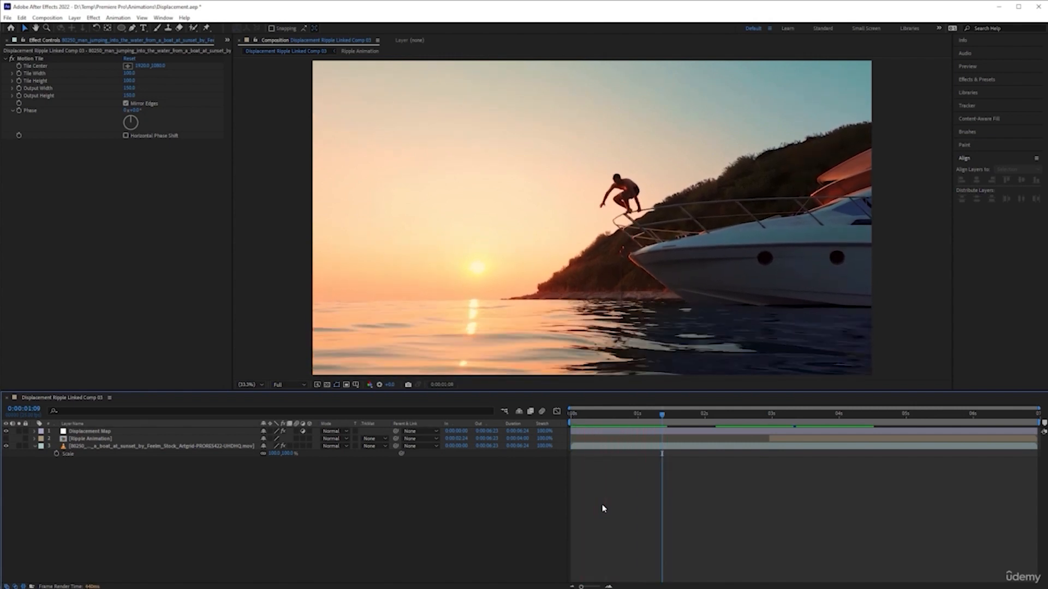
pyautogui.press('space')
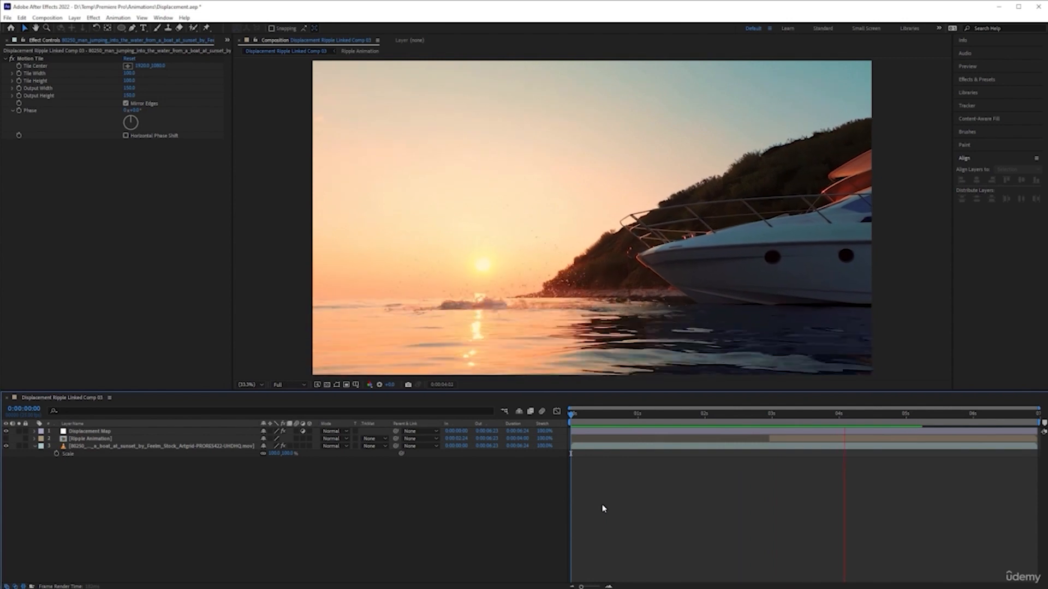
pyautogui.press('space')
pyautogui.press('Home')
pyautogui.press('space')
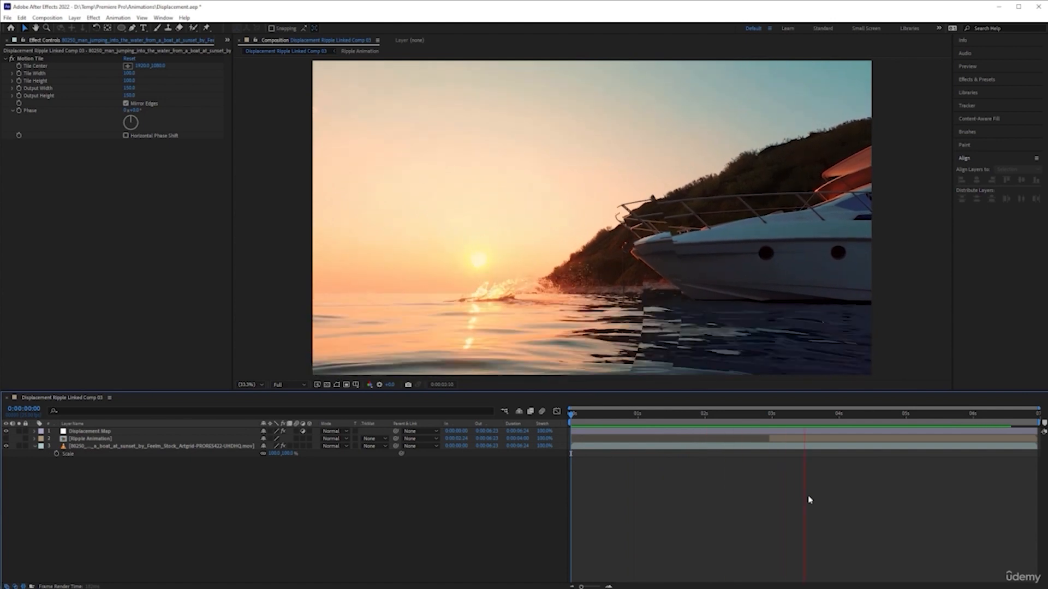
pyautogui.press('space')
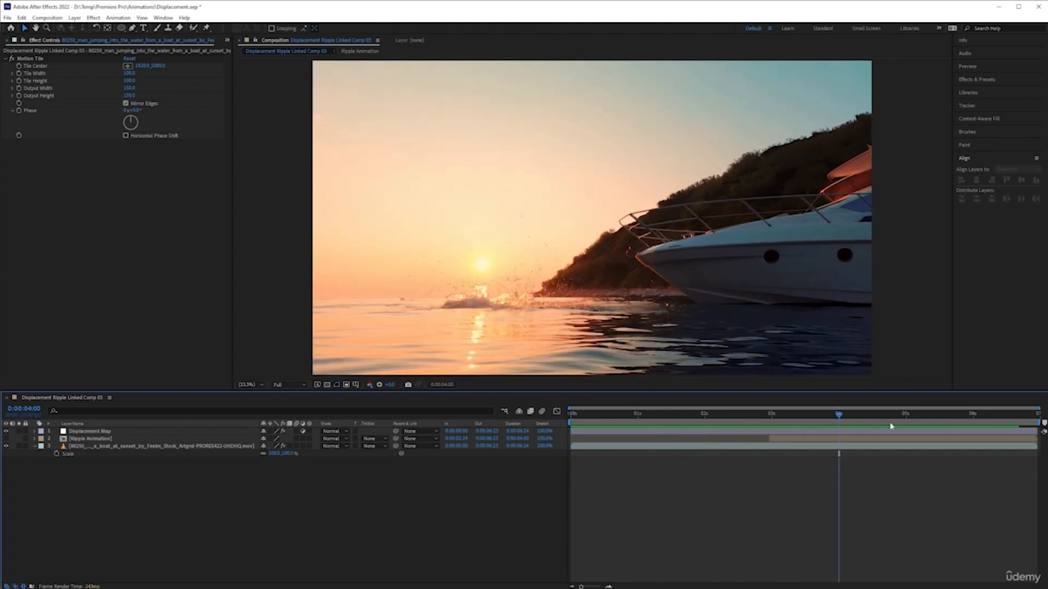
# Toggle the Ripple Animation layer's visibility on and off at 0:00:02:24 and inspect the distortion at 0:00:03:05
pyautogui.moveTo(839, 417); pyautogui.dragTo(770, 417)
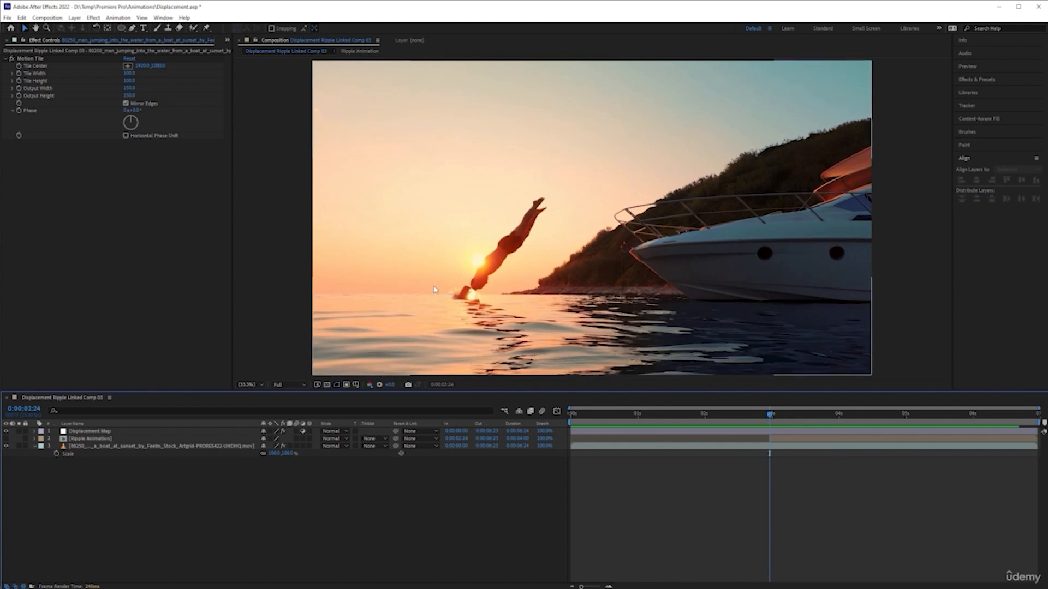
pyautogui.click(6, 439)
pyautogui.click(6, 439)
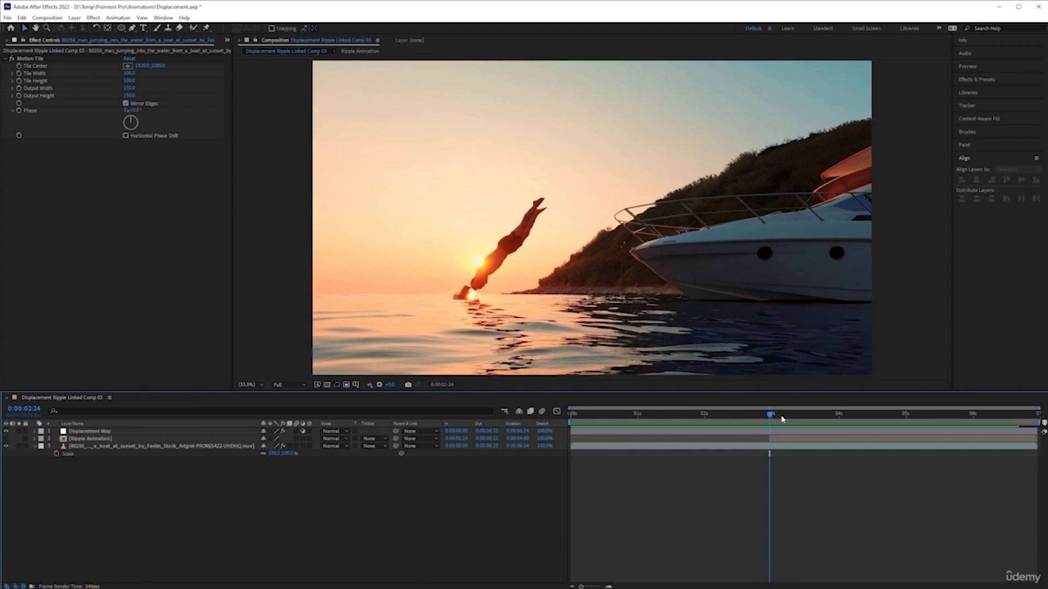
pyautogui.moveTo(770, 417); pyautogui.dragTo(786, 417)
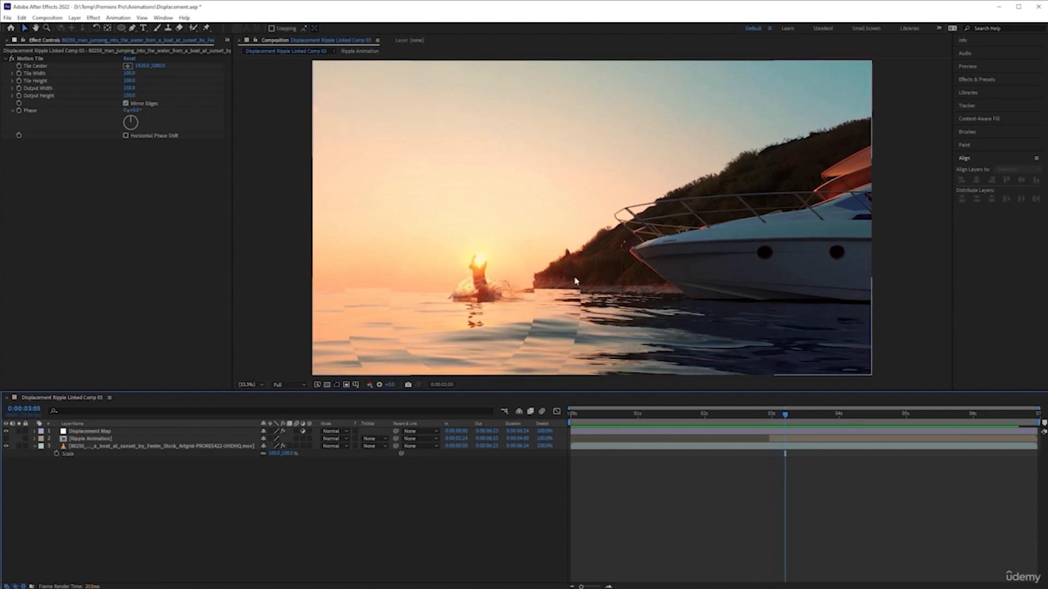
# In the Ripple Animation composition at 0:00:03:08, set the Mask Feather to 67 pixels for Mask 1 and 74 pixels for Mask 2
pyautogui.moveTo(786, 417)
pyautogui.mouseDown()
pyautogui.moveTo(803, 419)
pyautogui.moveTo(793, 415)
pyautogui.mouseUp()
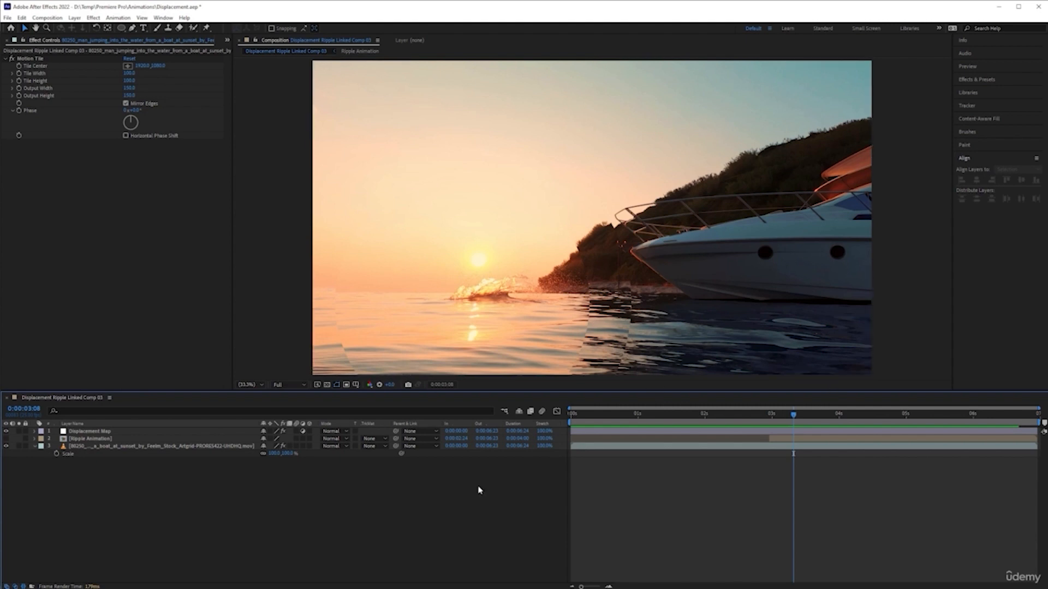
pyautogui.doubleClick(107, 440)
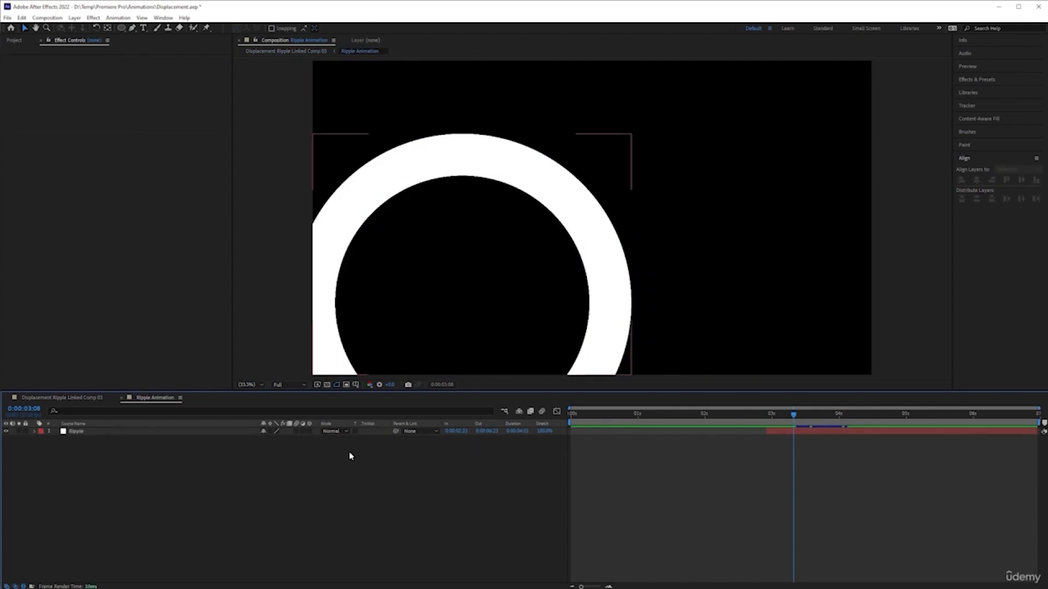
pyautogui.click(202, 433)
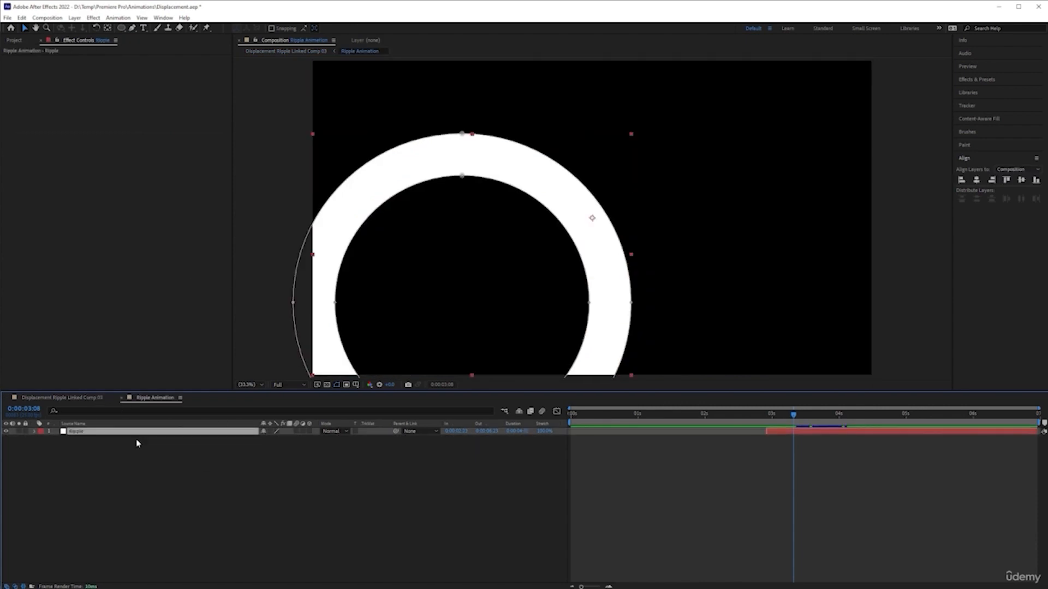
pyautogui.press('u')
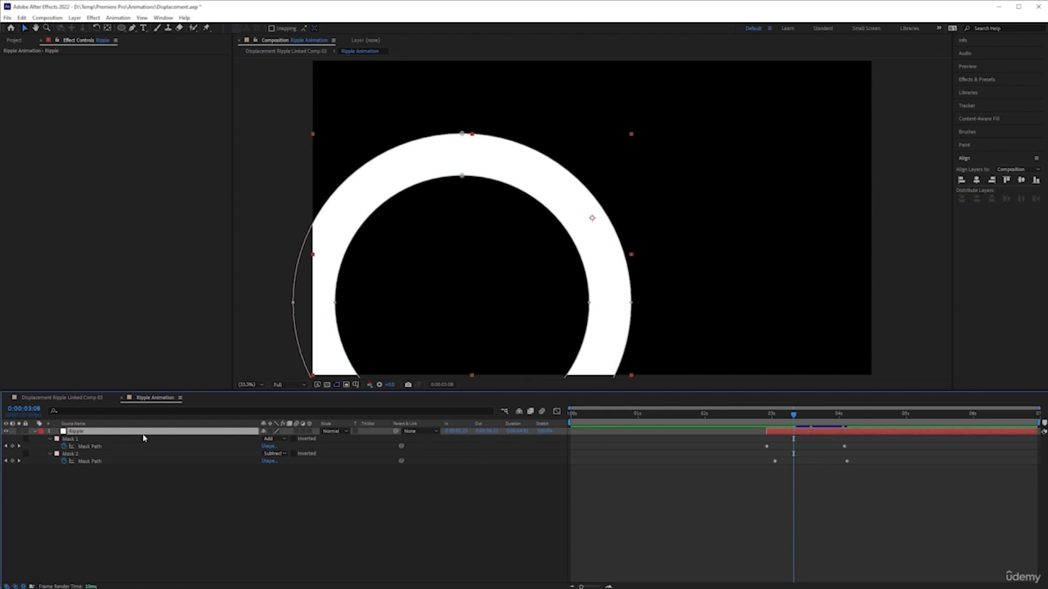
pyautogui.press('f')
pyautogui.moveTo(271, 446); pyautogui.dragTo(304, 447)
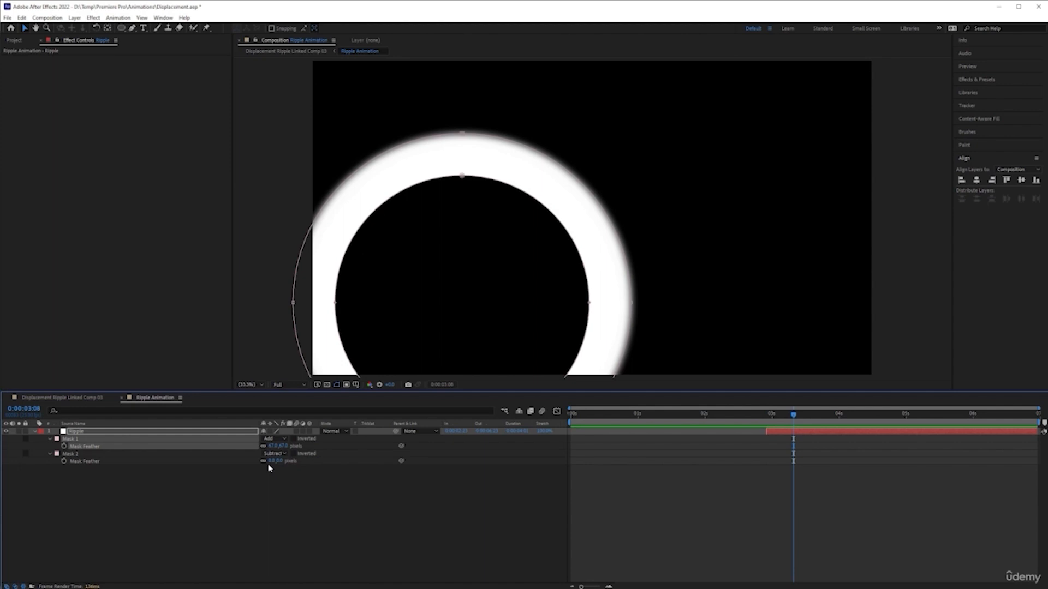
pyautogui.moveTo(270, 463); pyautogui.dragTo(305, 461)
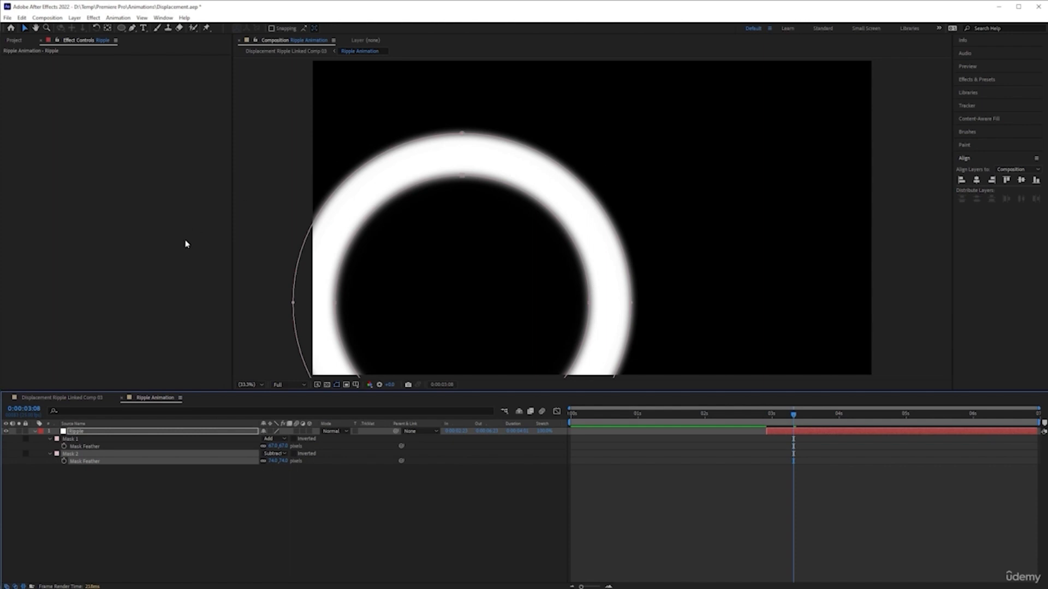
# Return to the Displacement Ripple composition, hide the Ripple Animation layer, and preview the feathered ripple from 0:00:02:10
pyautogui.click(122, 398)
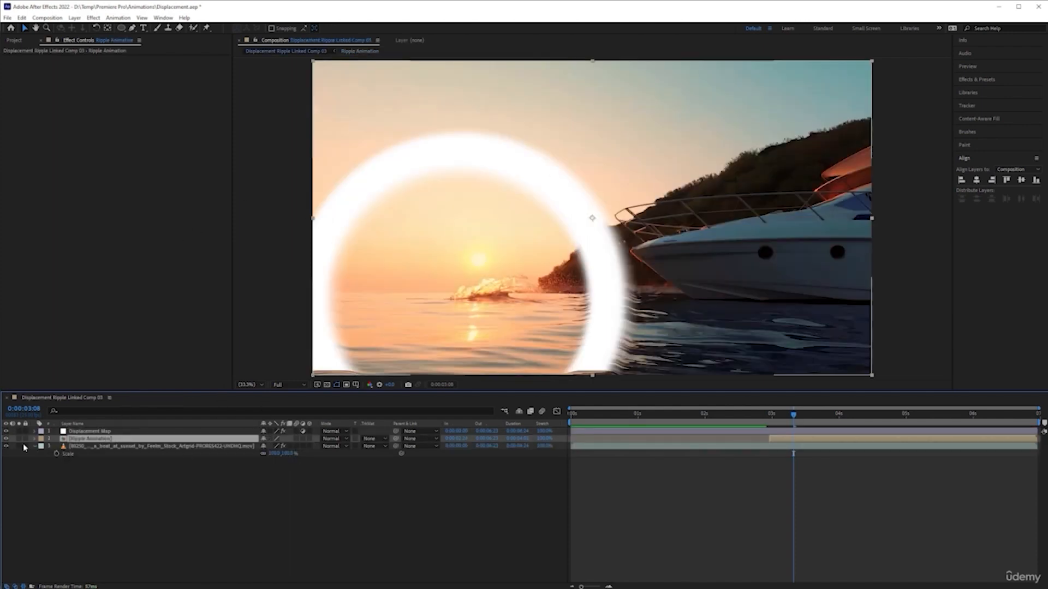
pyautogui.click(6, 439)
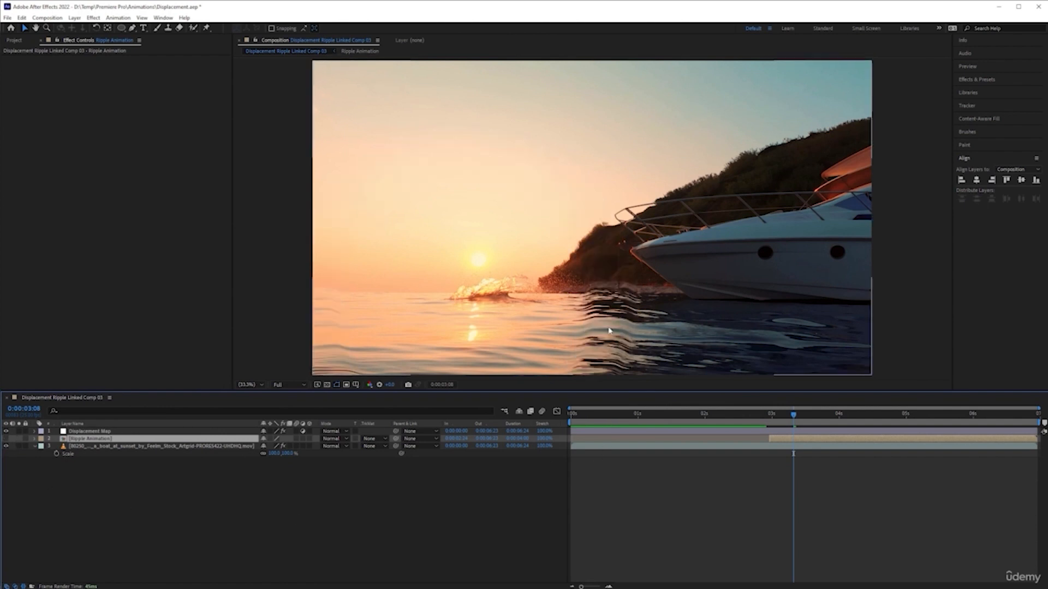
pyautogui.click(732, 413)
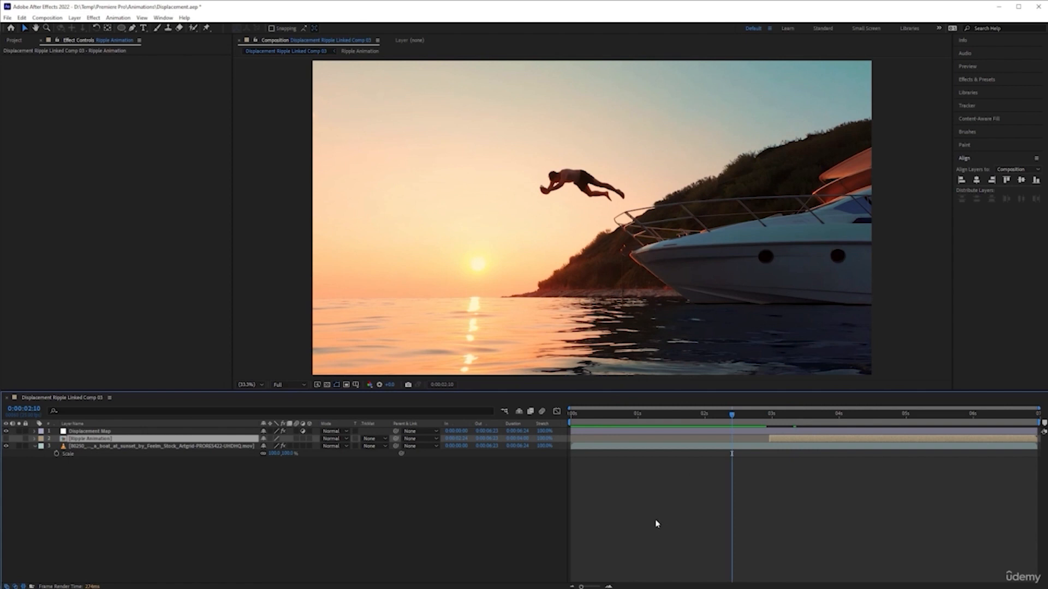
pyautogui.press('space')
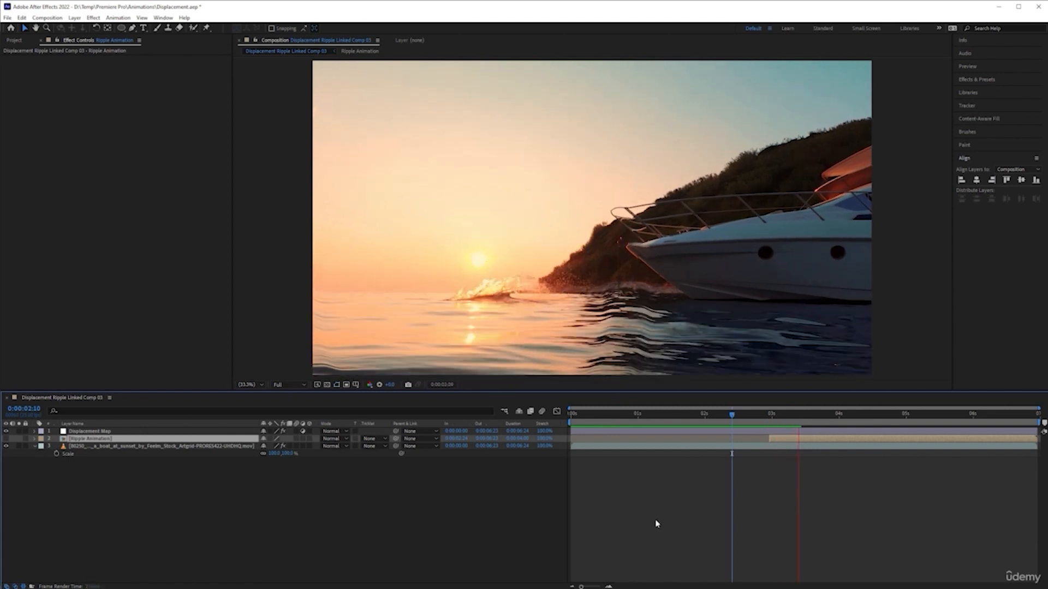
pyautogui.press('space')
# Preview the composition from the first frame and replay the ripple from 0:00:03:00 and 0:00:02:23
pyautogui.moveTo(805, 416); pyautogui.dragTo(566, 433)
pyautogui.press('space')
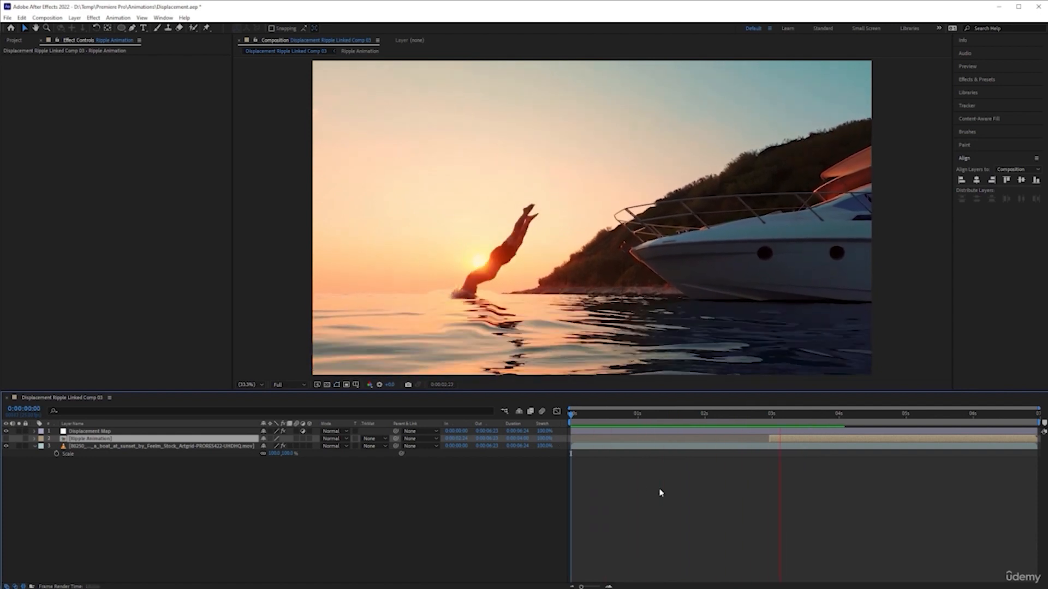
pyautogui.moveTo(764, 414); pyautogui.dragTo(772, 414)
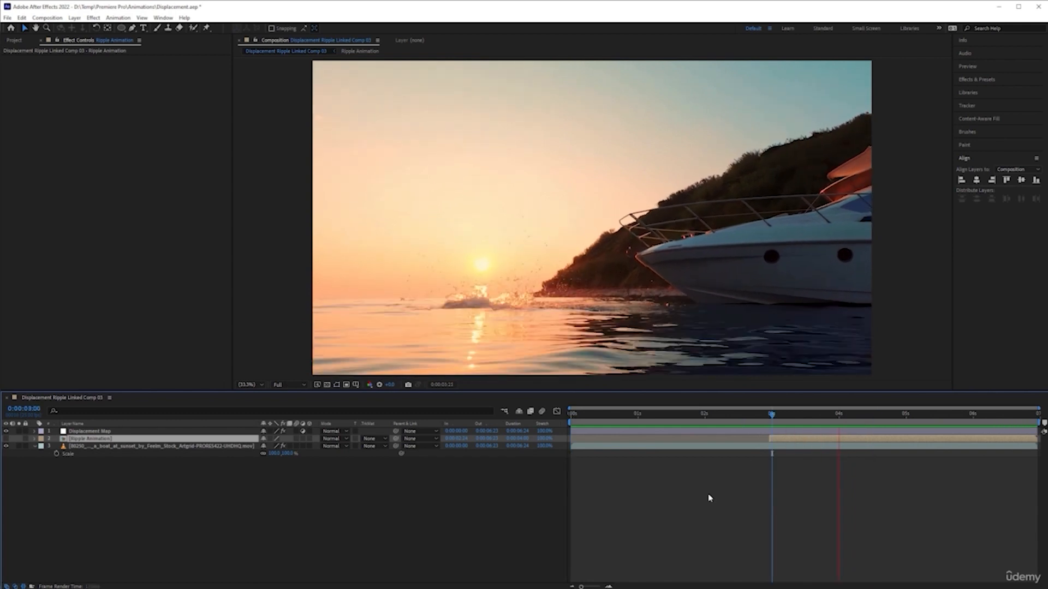
pyautogui.click(767, 415)
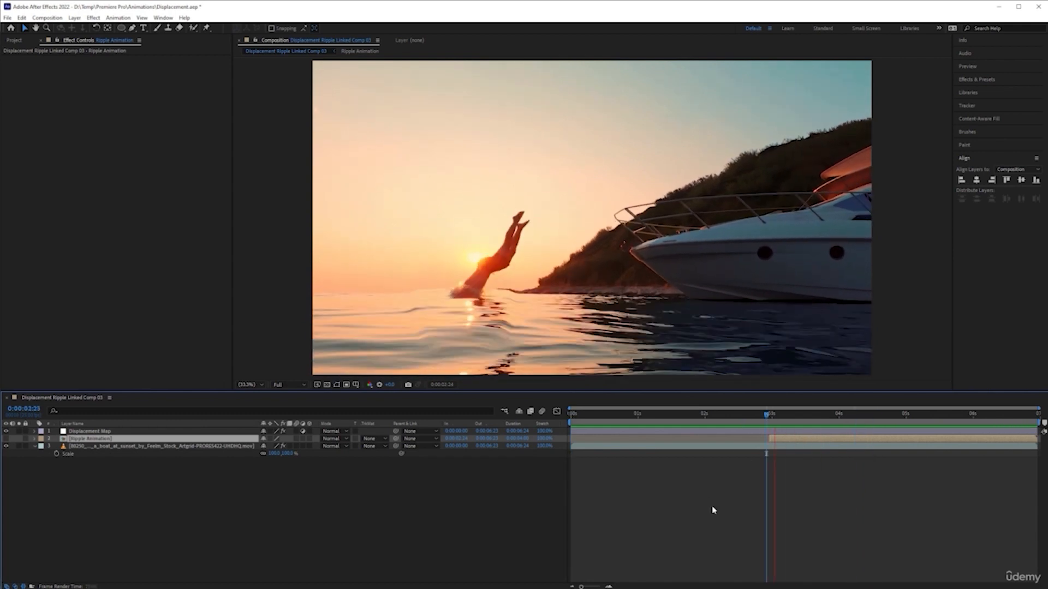
pyautogui.press('space')
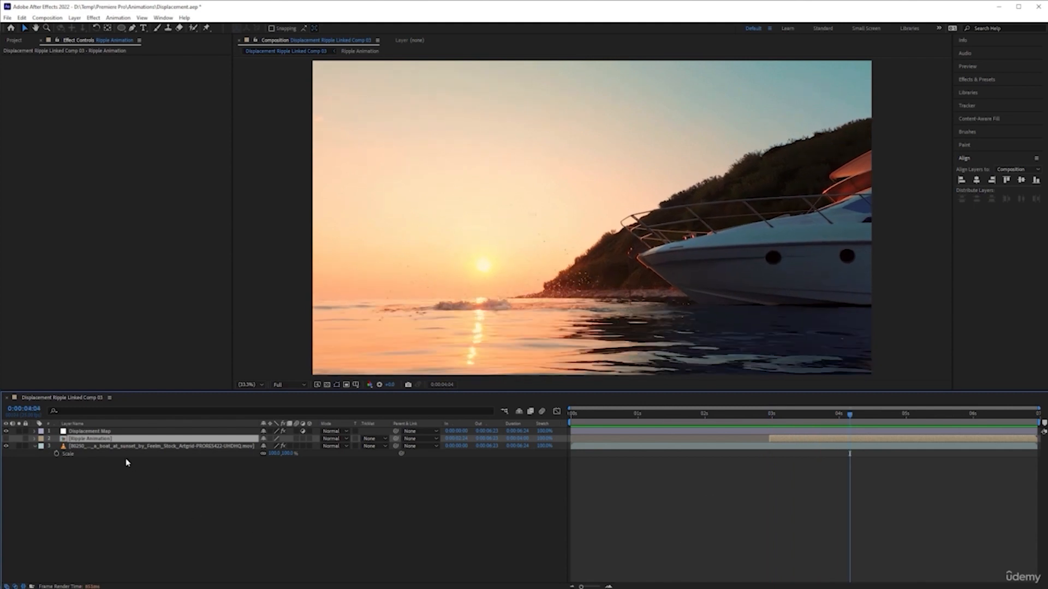
# Open the Ripple Animation composition at 0:00:03:12 and reveal the Mask Path properties of Mask 1 and Mask 2
pyautogui.doubleClick(126, 439)
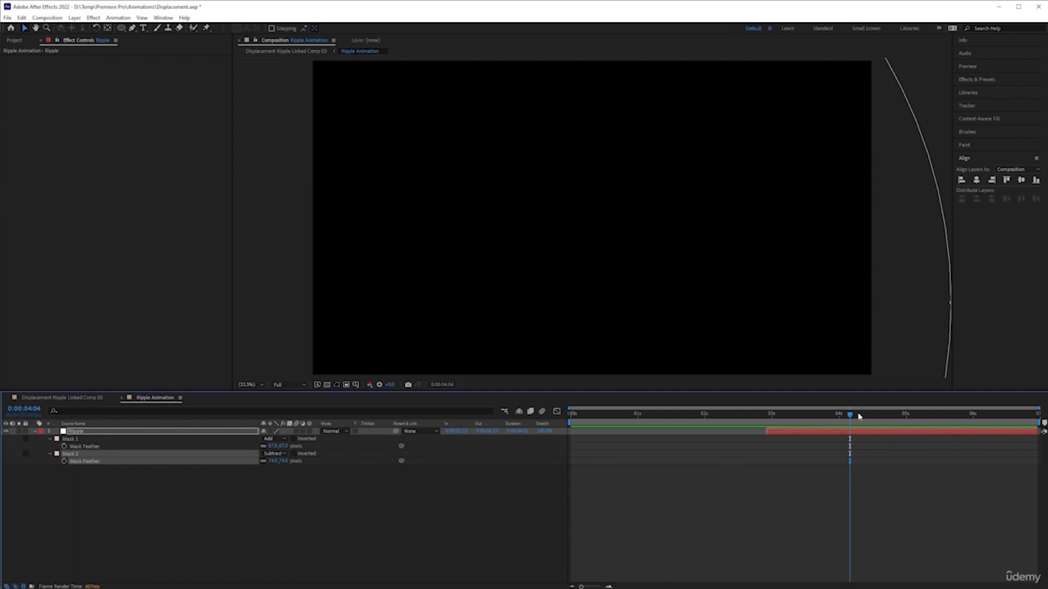
pyautogui.moveTo(850, 415); pyautogui.dragTo(804, 419)
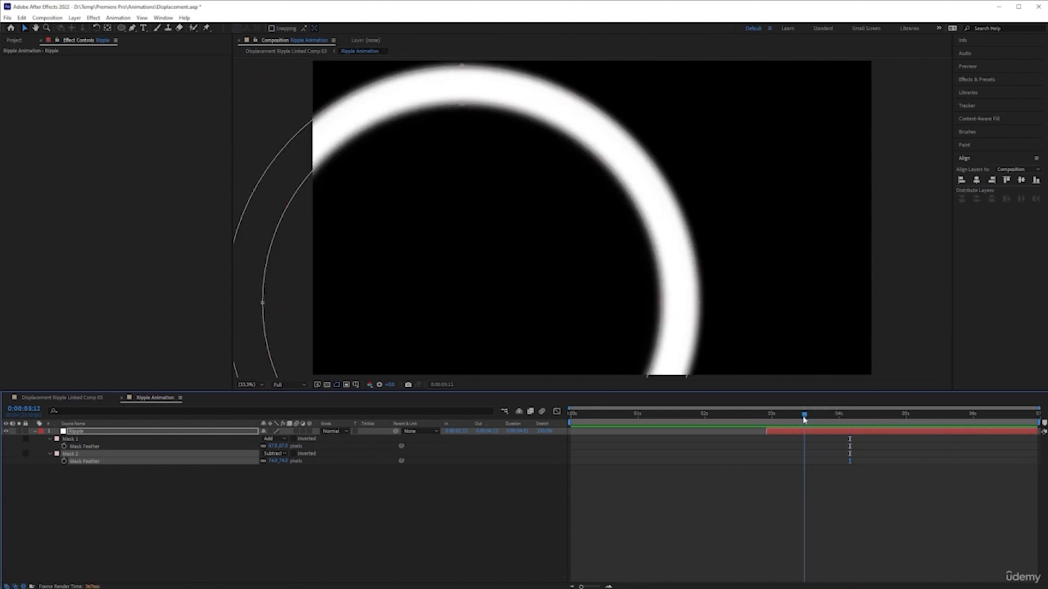
pyautogui.click(95, 482)
pyautogui.click(89, 454)
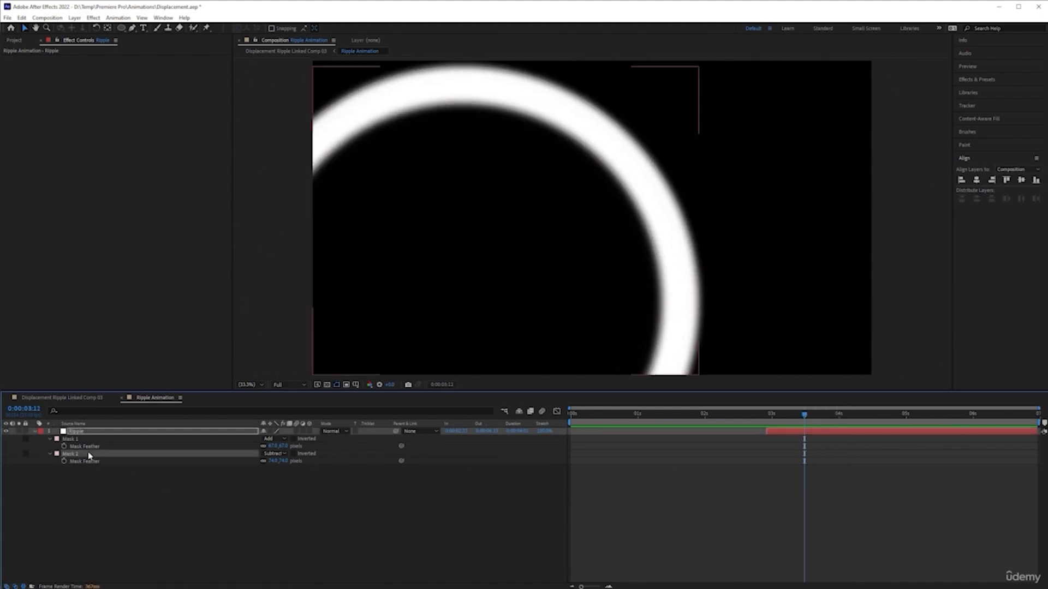
pyautogui.keyDown('shift'); pyautogui.click(116, 439); pyautogui.keyUp('shift')
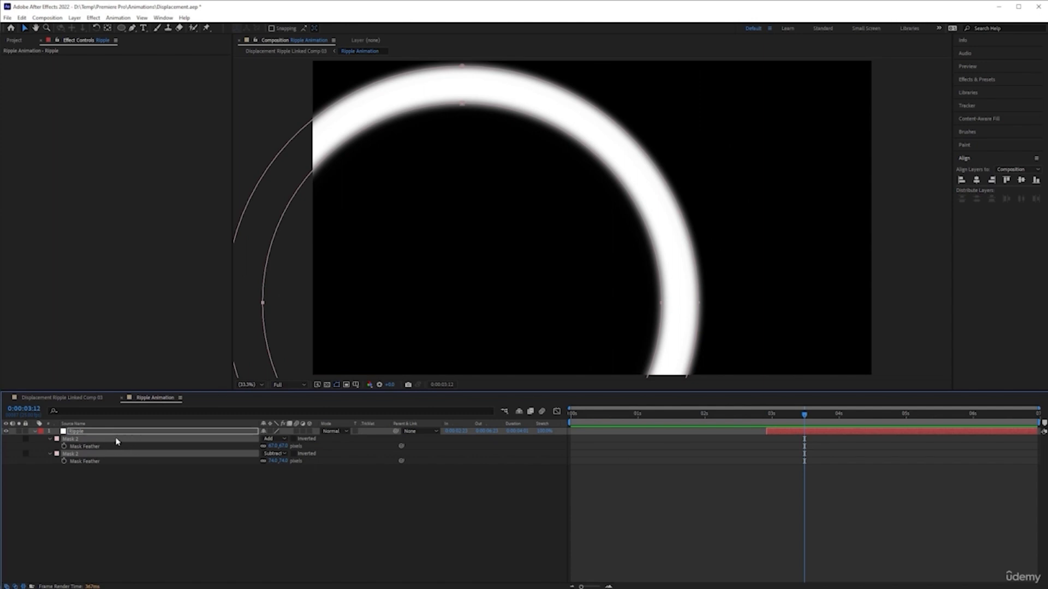
pyautogui.press('m')
pyautogui.click(227, 519)
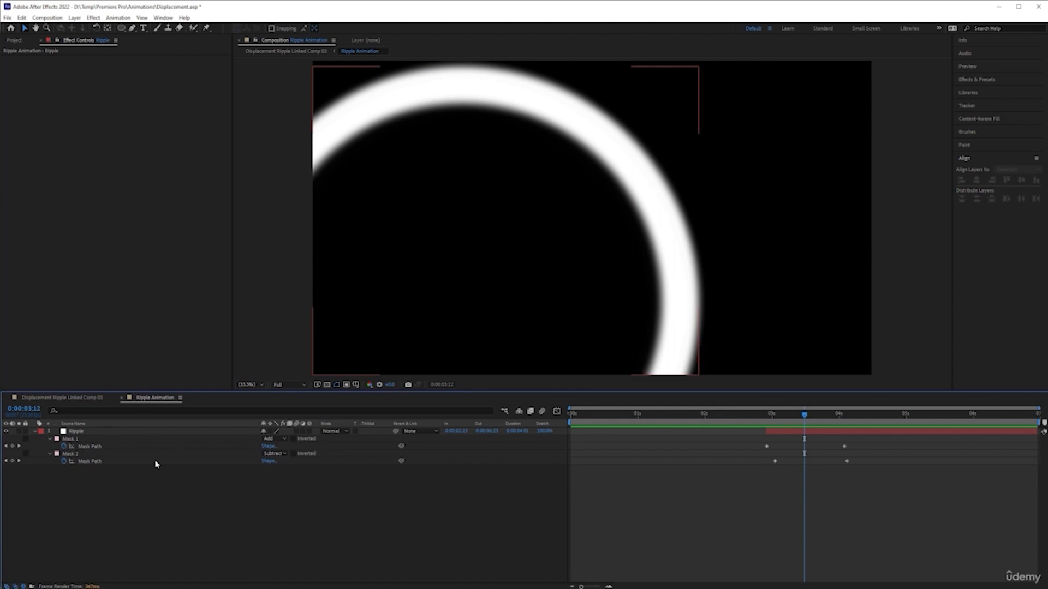
# Duplicate Mask 1 and Mask 2 on the Ripple layer and move the copies below Mask 2
pyautogui.click(92, 439)
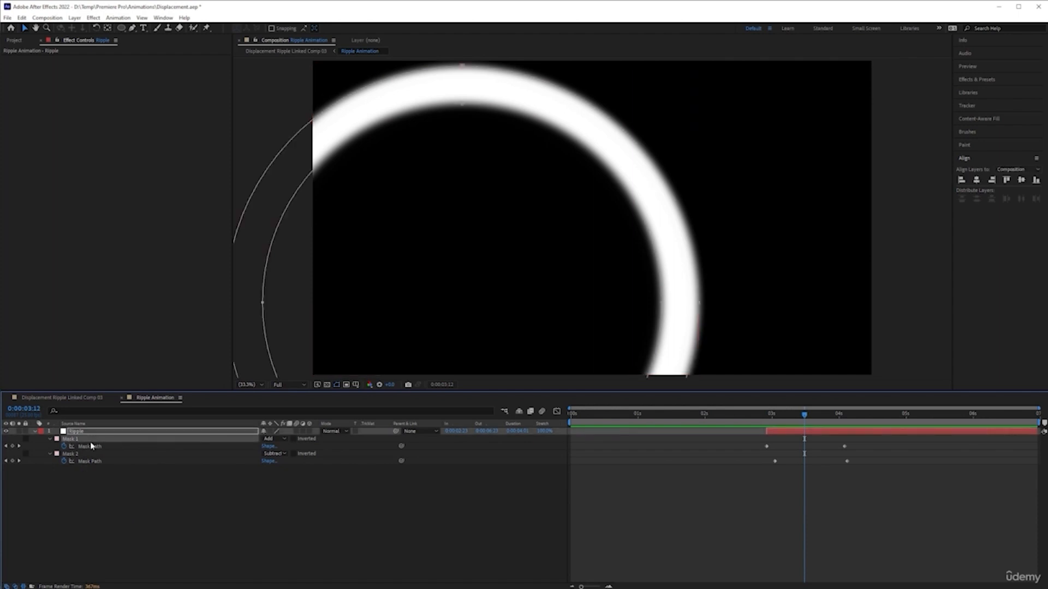
pyautogui.keyDown('shift'); pyautogui.click(92, 455); pyautogui.keyUp('shift')
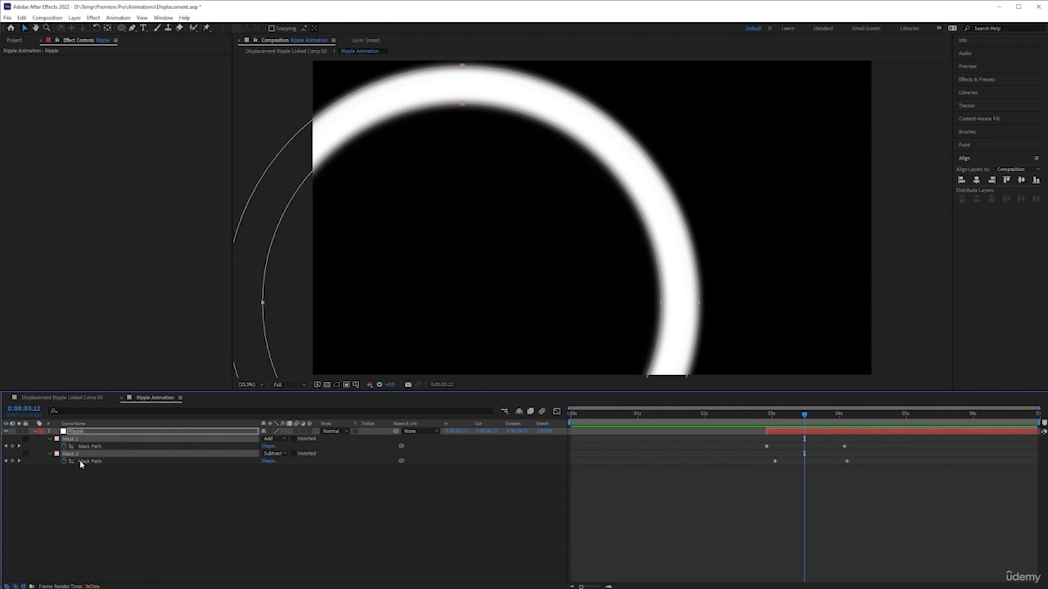
pyautogui.hotkey('ctrl', 'd')
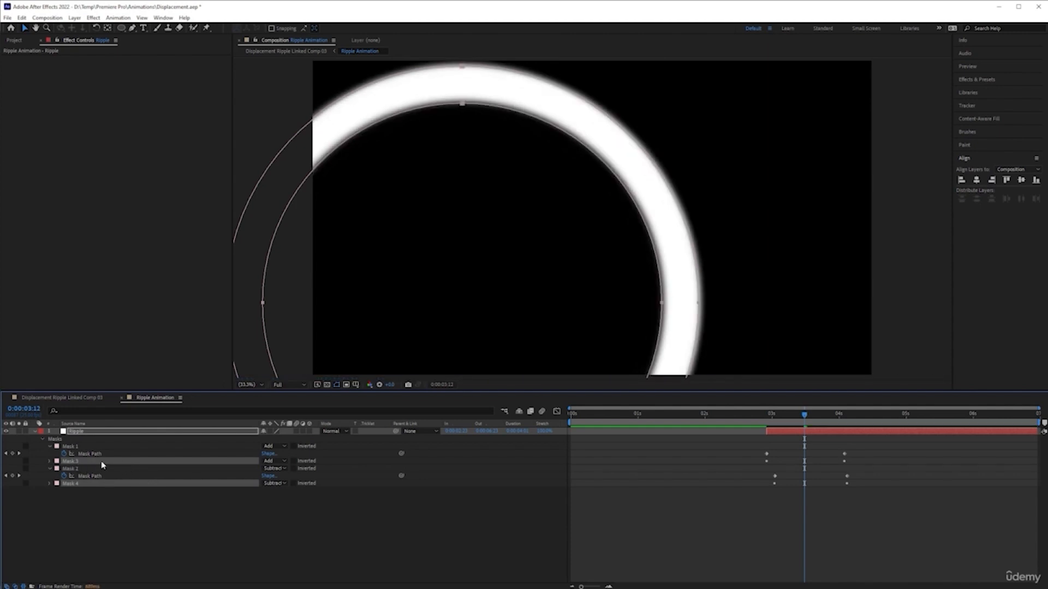
pyautogui.moveTo(103, 465); pyautogui.dragTo(104, 484)
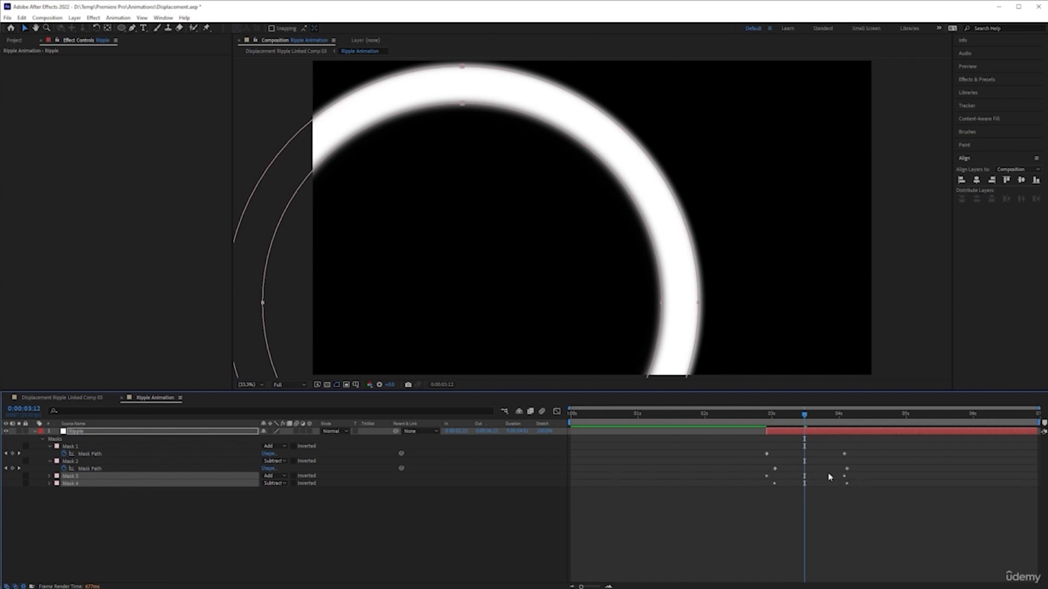
# Shift the Mask Path keyframes of Mask 3 and Mask 4 forward by about 15 frames, check the second ring at 0:00:03:19, and save the project
pyautogui.click(230, 432)
pyautogui.press('m')
pyautogui.press('m')
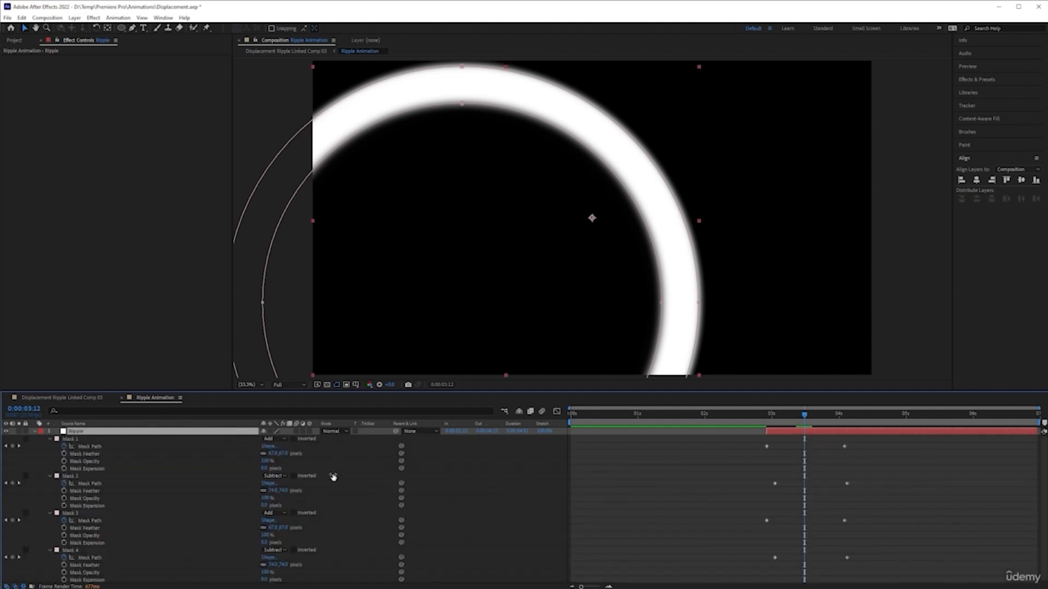
pyautogui.moveTo(748, 512); pyautogui.dragTo(935, 572)
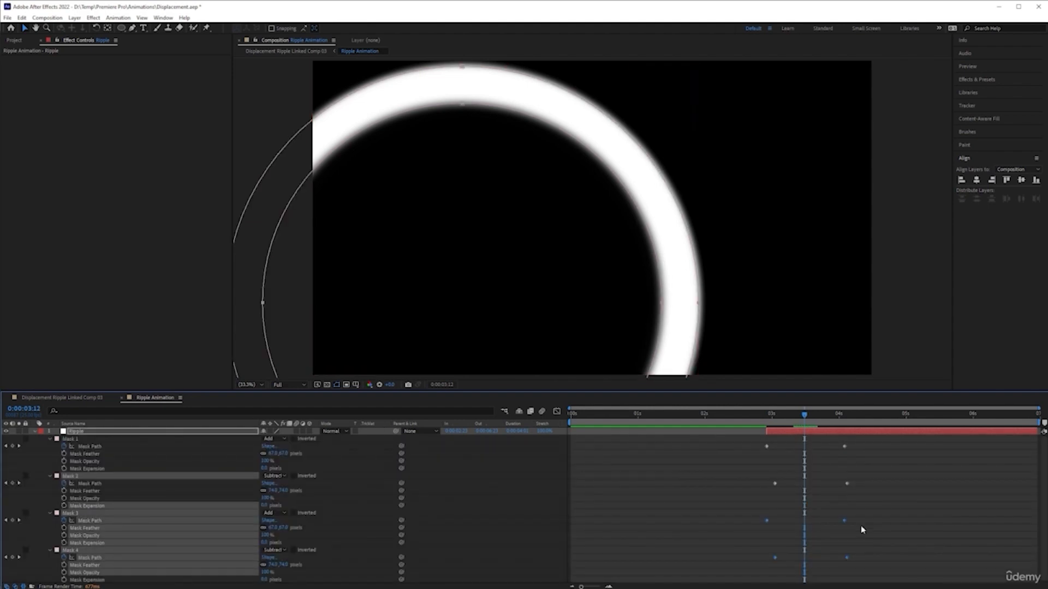
pyautogui.moveTo(846, 523); pyautogui.dragTo(884, 523)
pyautogui.moveTo(769, 422); pyautogui.dragTo(823, 431)
pyautogui.click(878, 480)
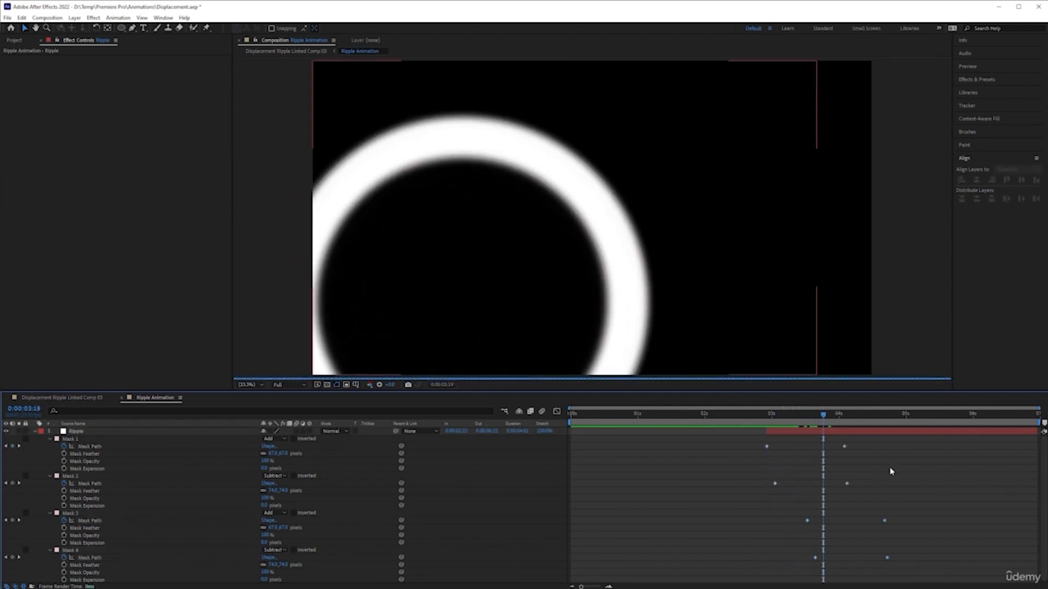
pyautogui.hotkey('ctrl', 's')
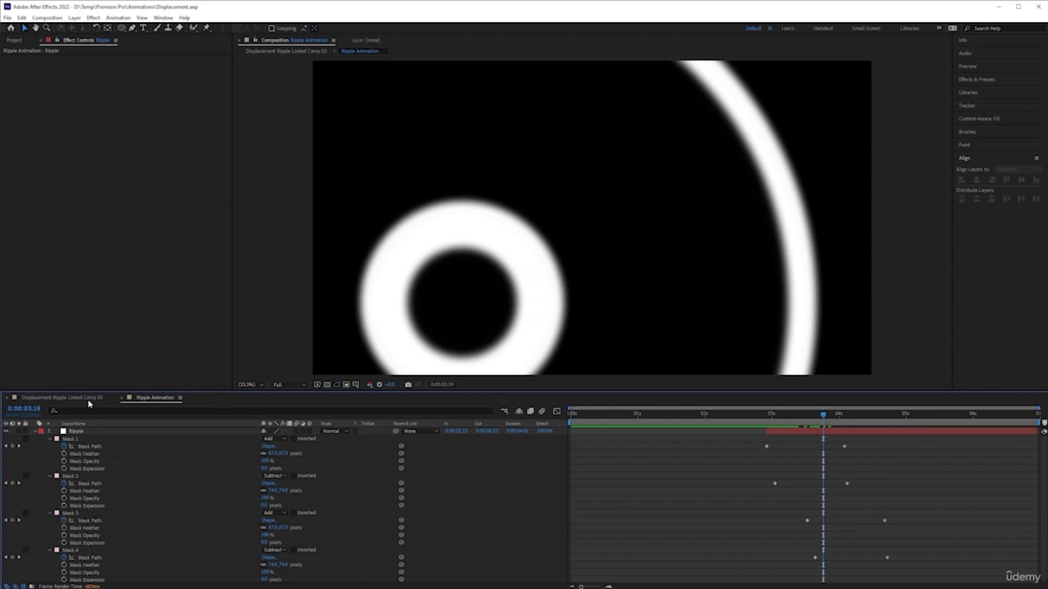
# Return to the Displacement Ripple composition and preview the double ripple from 0:00:02:24
pyautogui.click(89, 401)
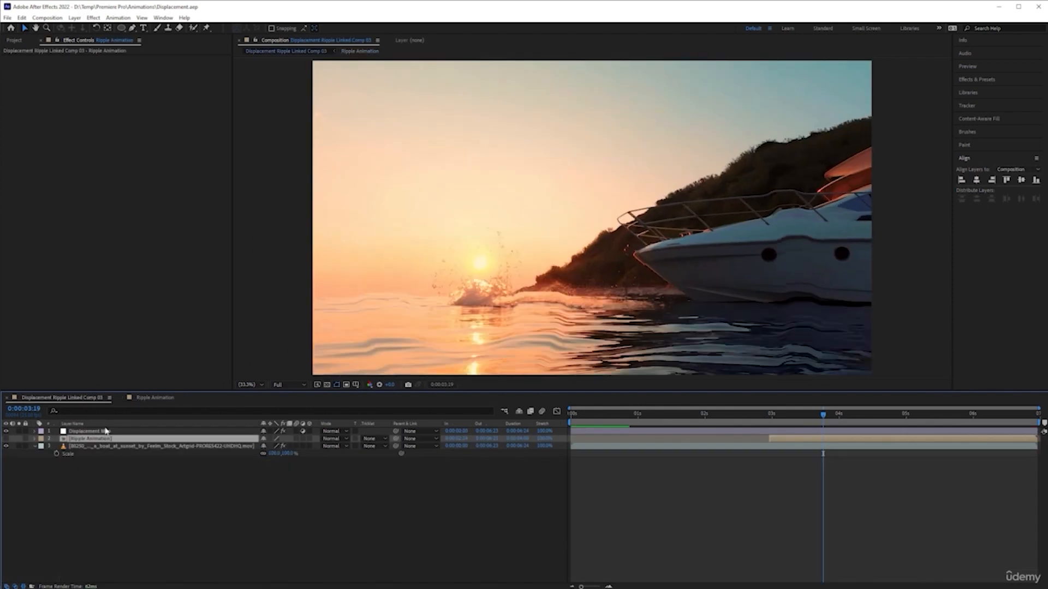
pyautogui.click(767, 415)
pyautogui.press('space')
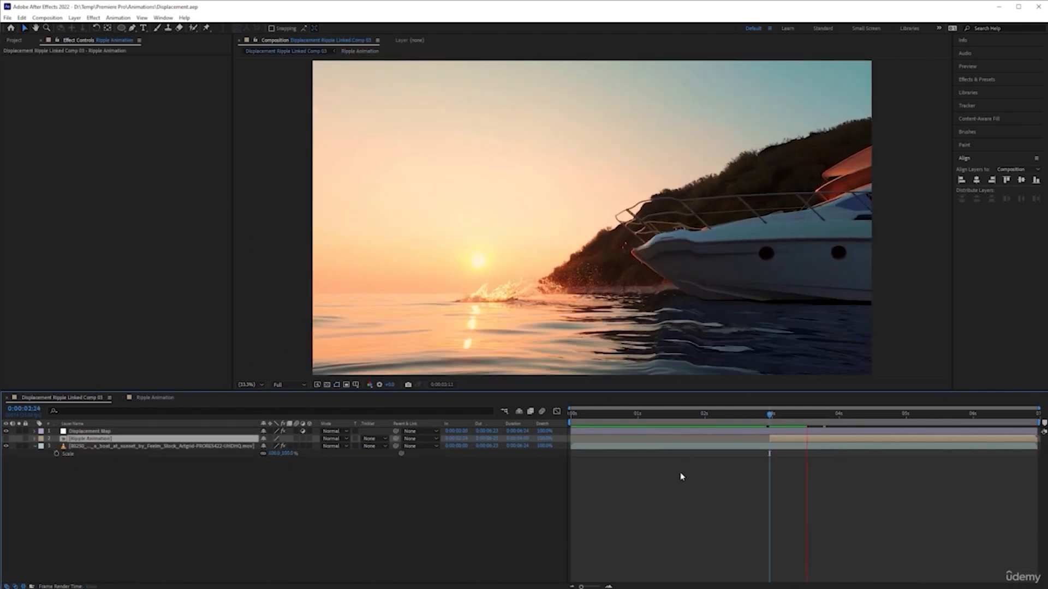
pyautogui.press('space')
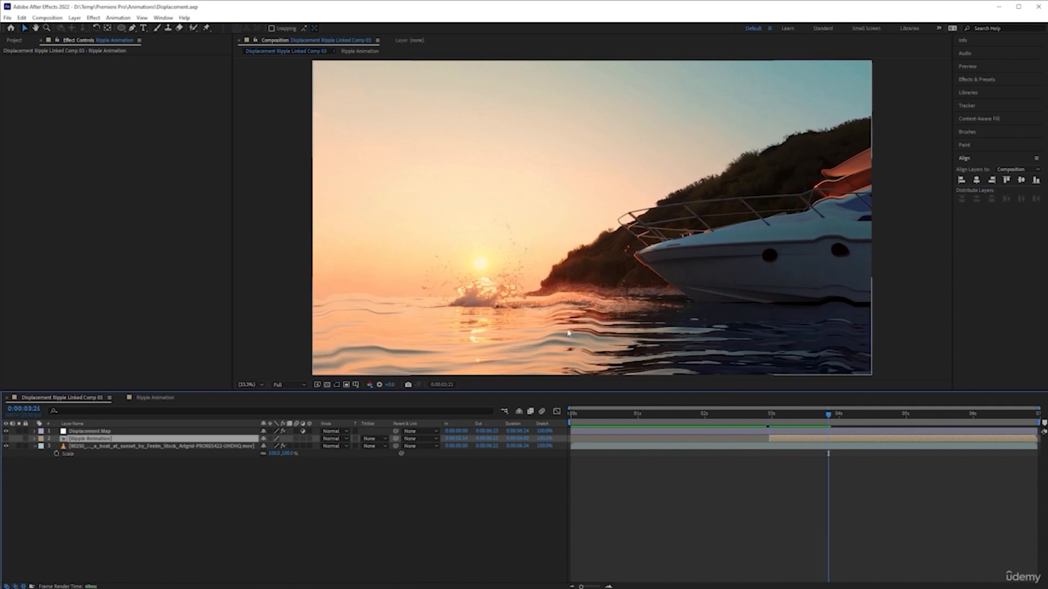
# Preview the whole composition from the first frame and replay it from 0:00:00:06 to examine both ripples
pyautogui.moveTo(743, 415); pyautogui.dragTo(569, 417)
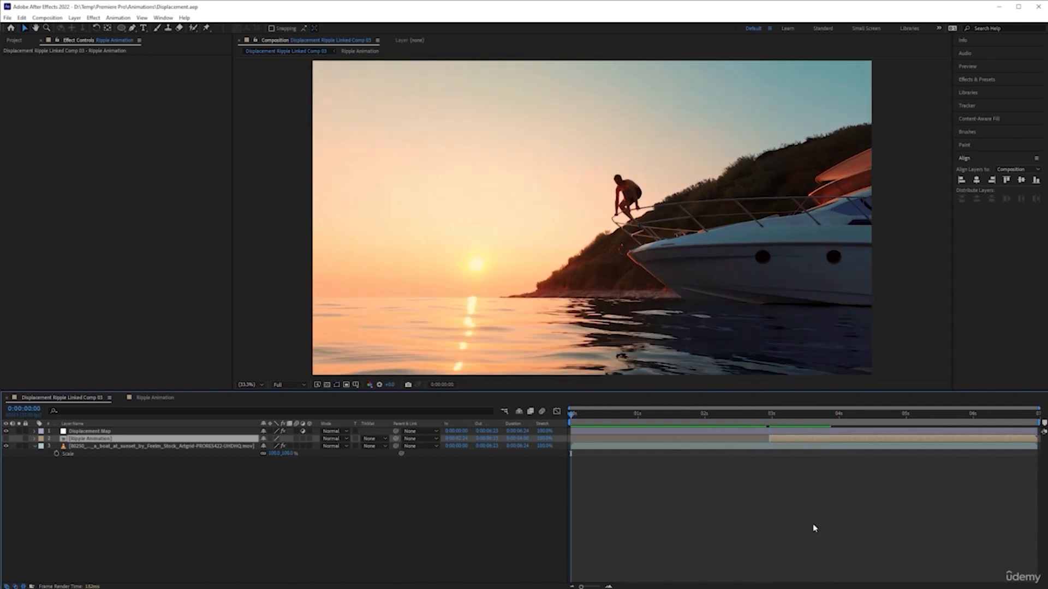
pyautogui.click(814, 528)
pyautogui.press('space')
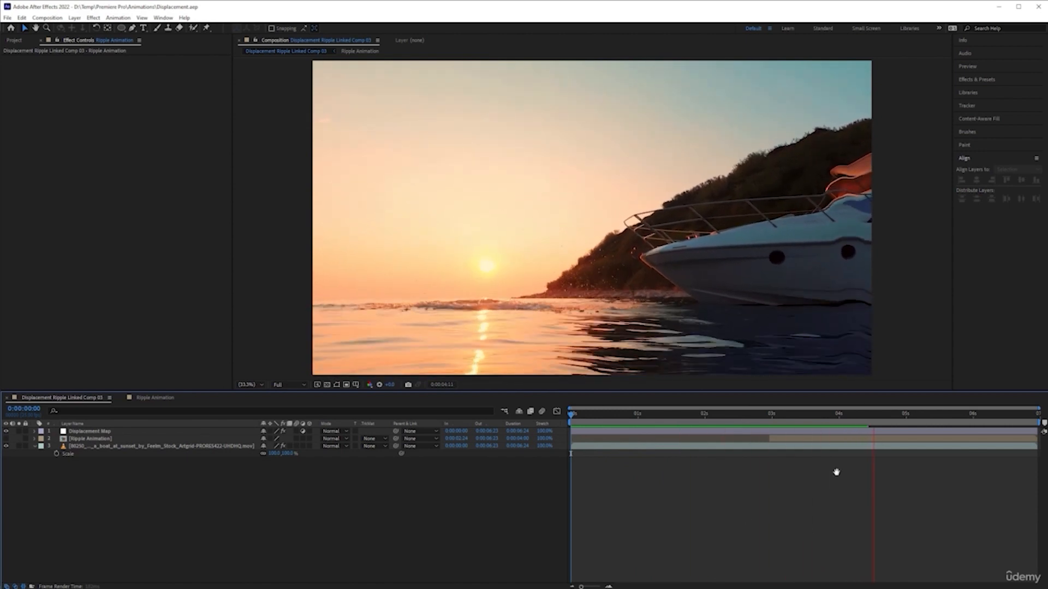
pyautogui.moveTo(773, 418); pyautogui.dragTo(587, 422)
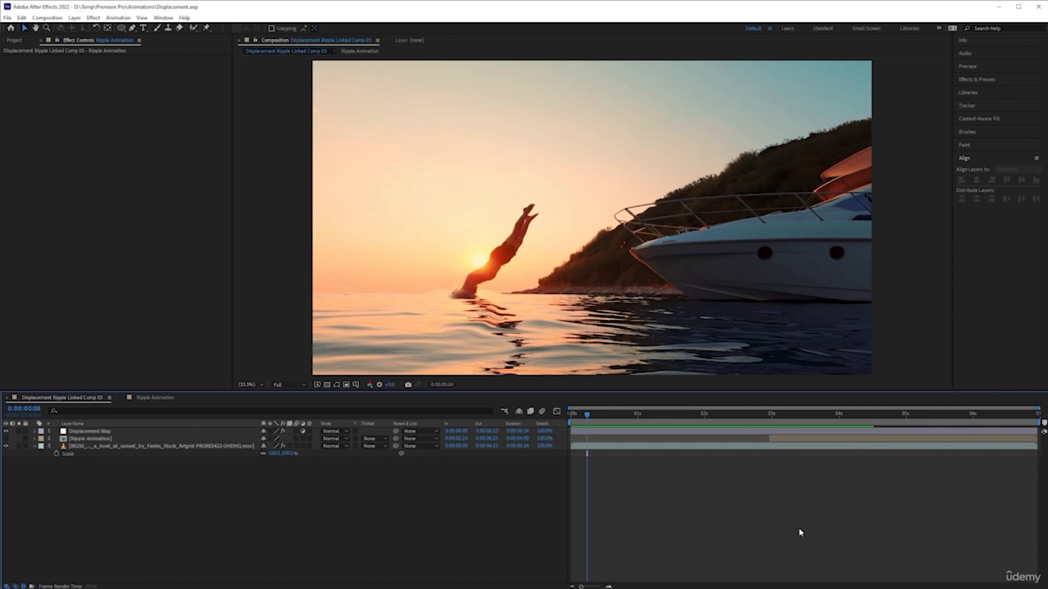
pyautogui.press('space')
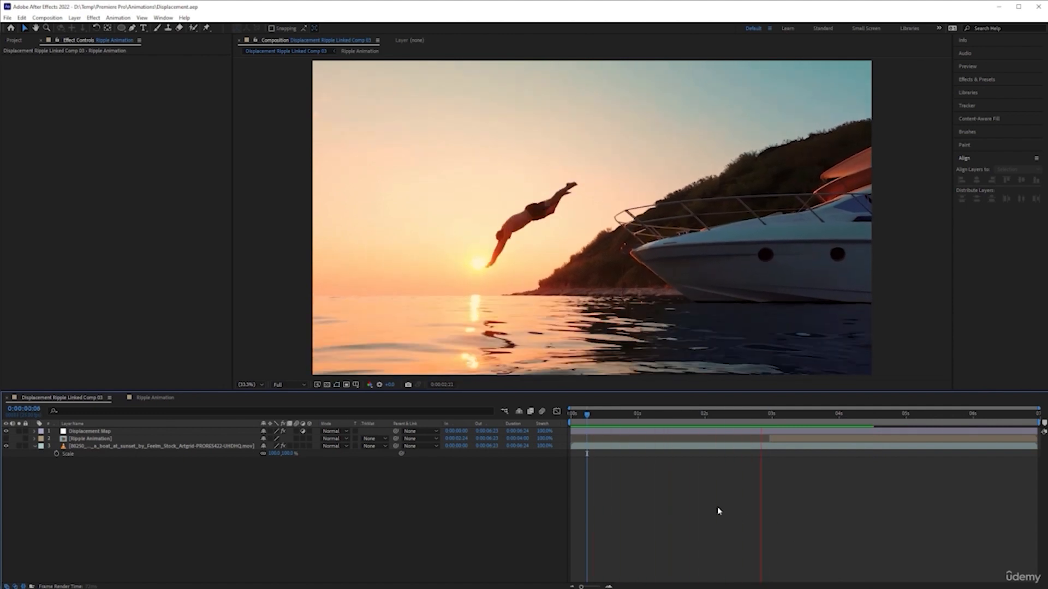
pyautogui.press('space')
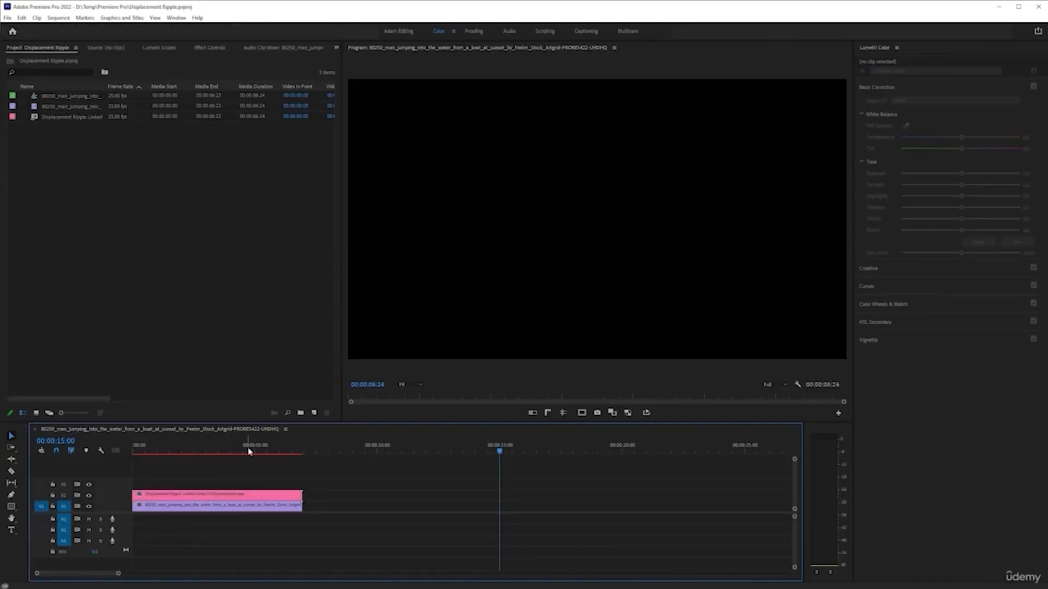
# In Premiere Pro, switch to the Adam Editing workspace and render the sequence up to an Out point at 00:00:06:24
pyautogui.click(250, 449)
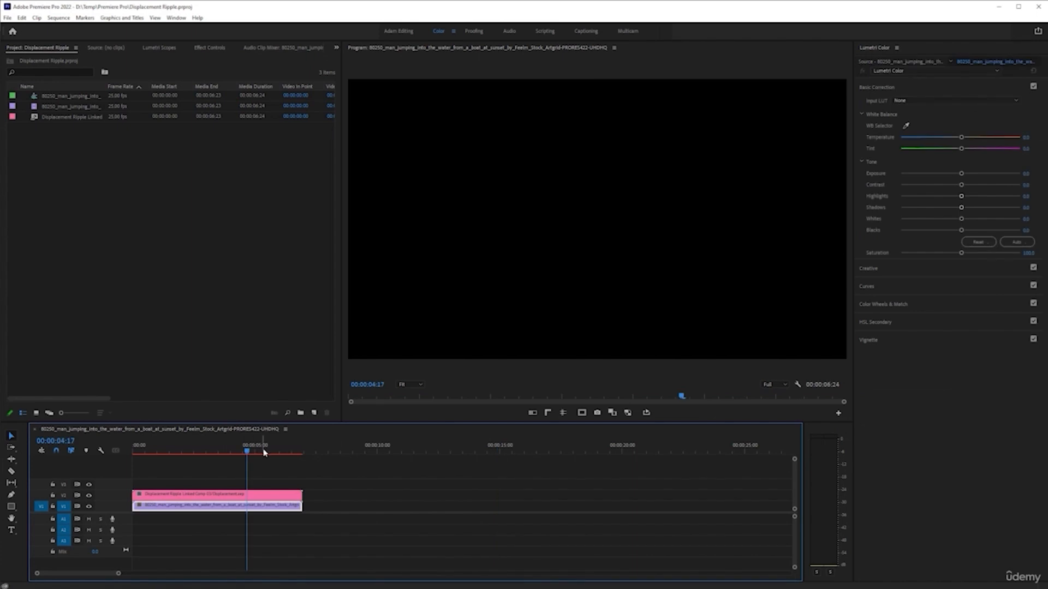
pyautogui.click(401, 33)
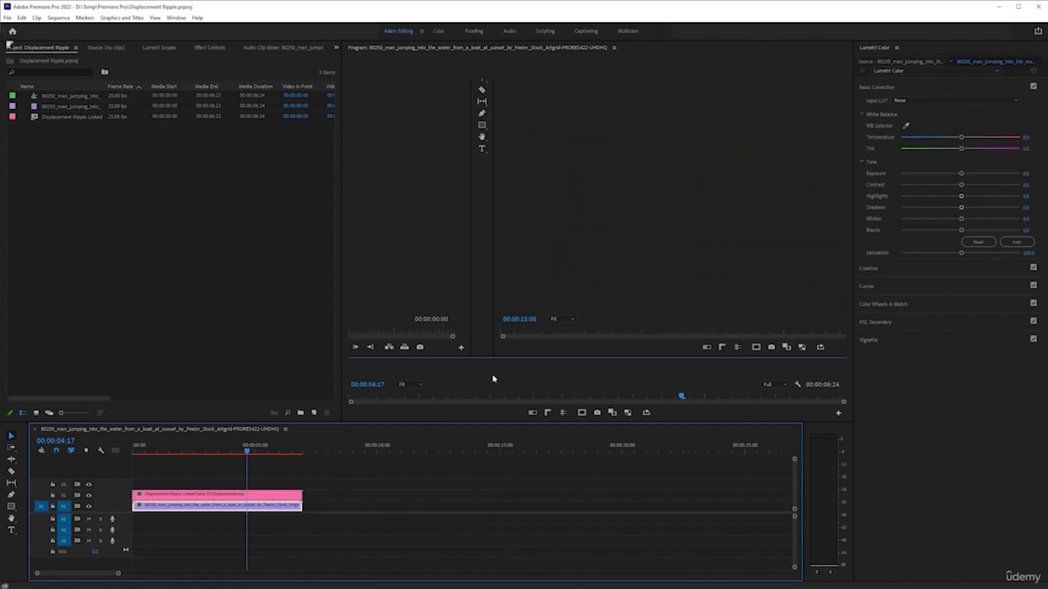
pyautogui.click(471, 382)
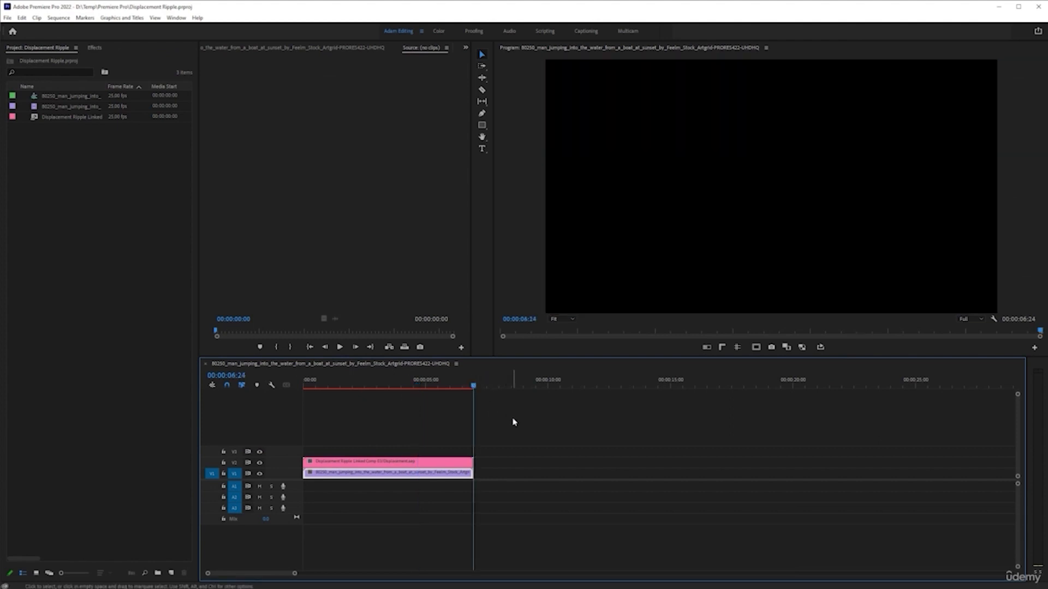
pyautogui.press('o')
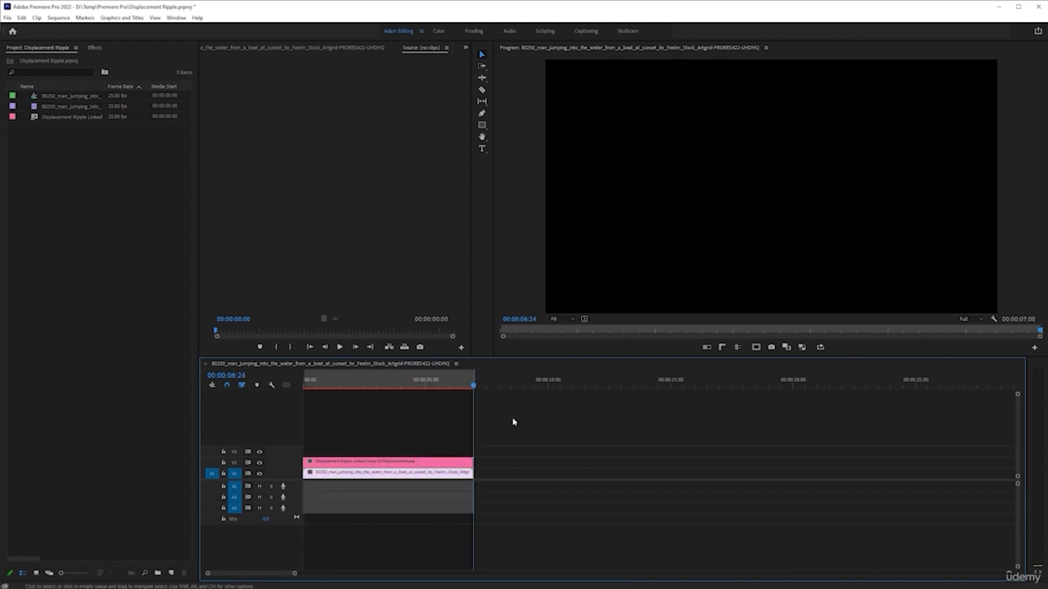
pyautogui.press('Return')
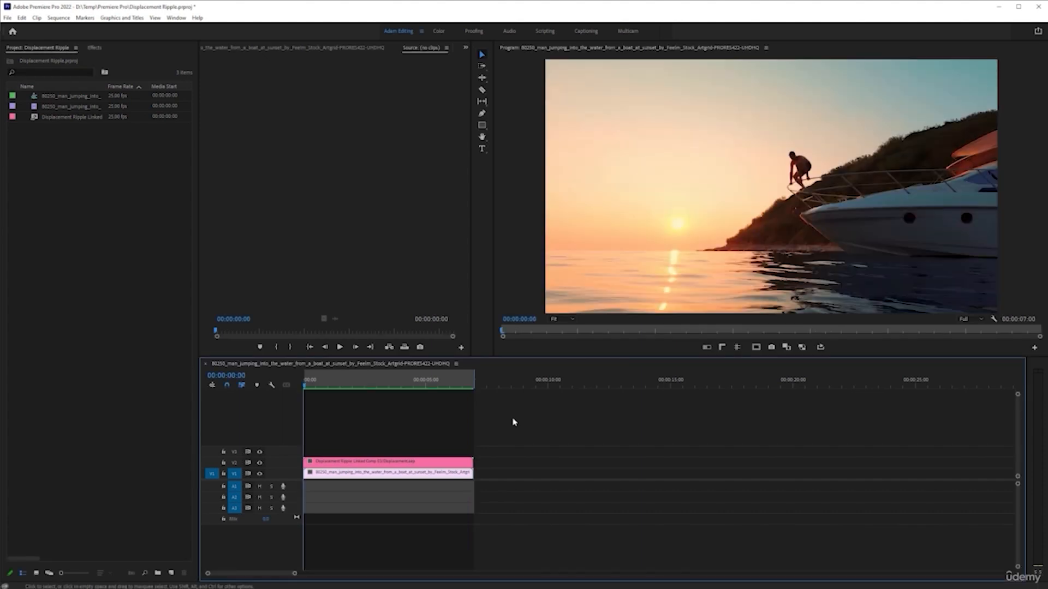
# Play the rendered sequence from the first frame, and replay it from near the start to review the double ripple
pyautogui.press('space')
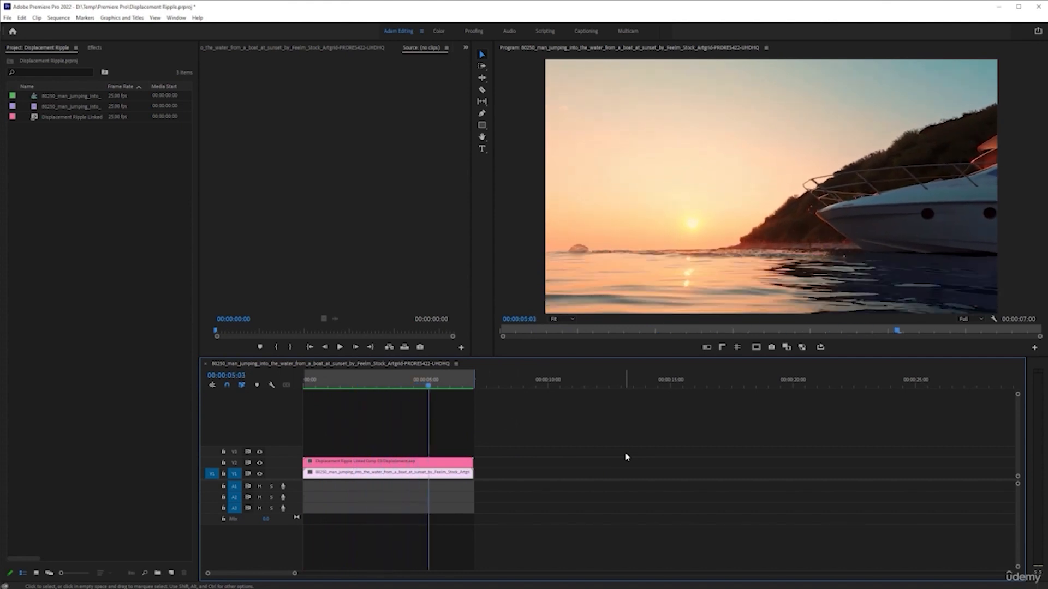
pyautogui.moveTo(438, 385); pyautogui.dragTo(309, 385)
pyautogui.press('space')
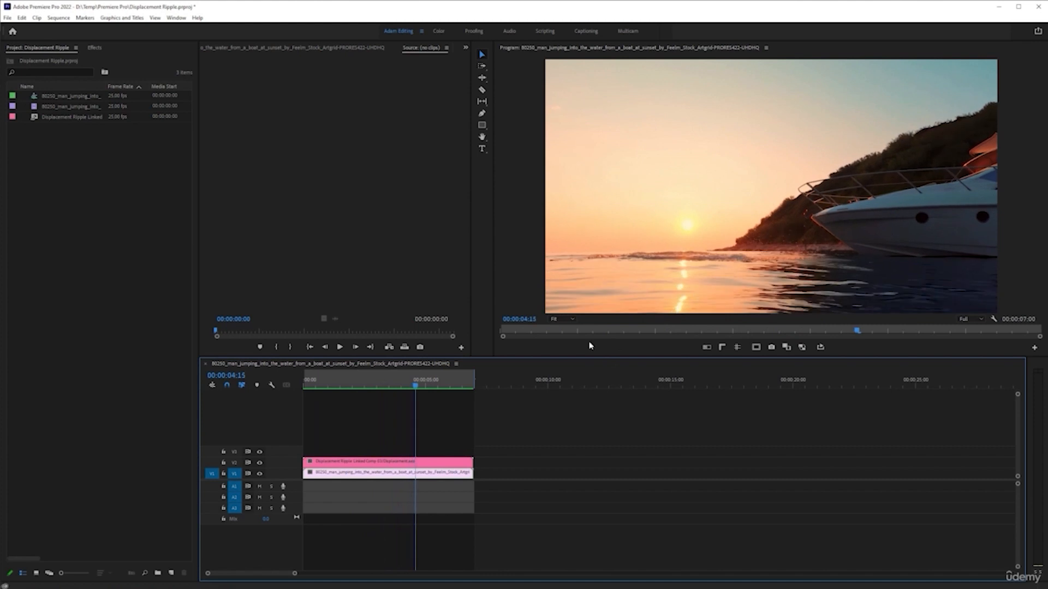
# Examine the splash and ripple at 00:00:03:15, and play the sequence again from before the man's dive
pyautogui.moveTo(416, 391); pyautogui.dragTo(391, 386)
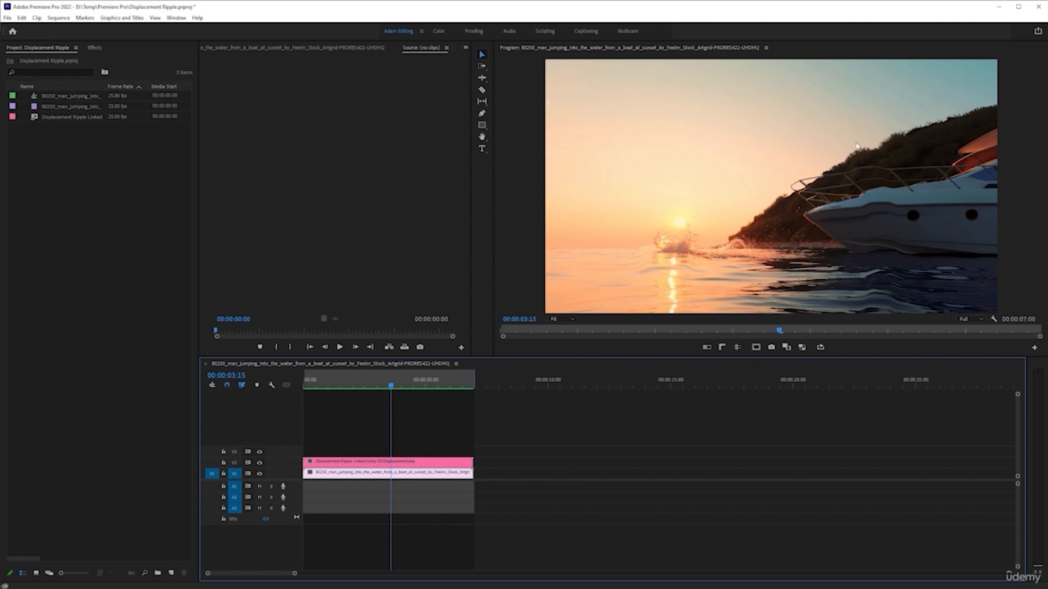
pyautogui.moveTo(390, 386)
pyautogui.mouseDown()
pyautogui.moveTo(355, 390)
pyautogui.moveTo(392, 391)
pyautogui.mouseUp()
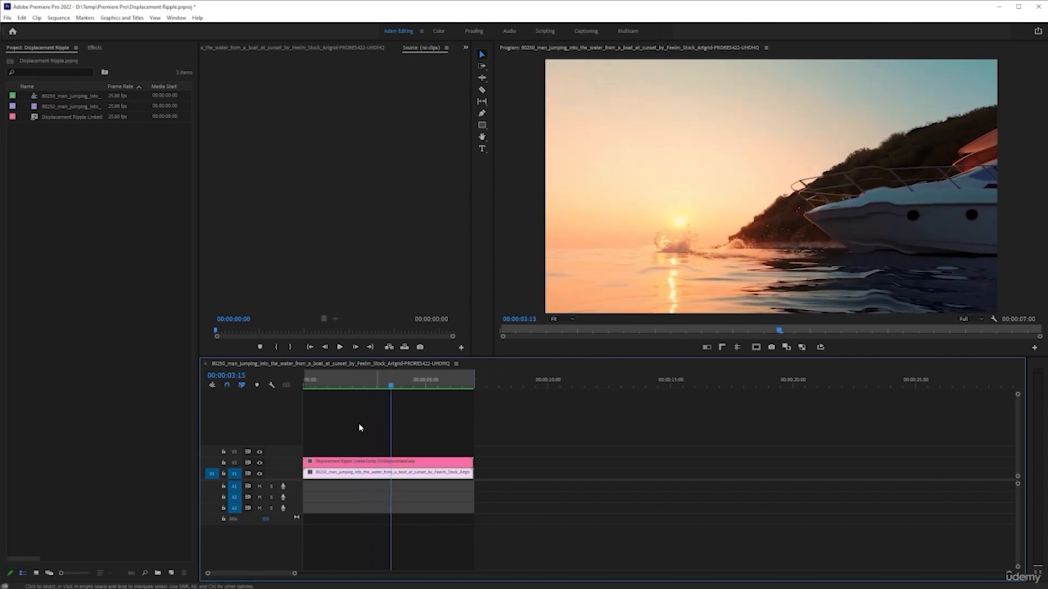
pyautogui.moveTo(364, 387); pyautogui.dragTo(227, 387)
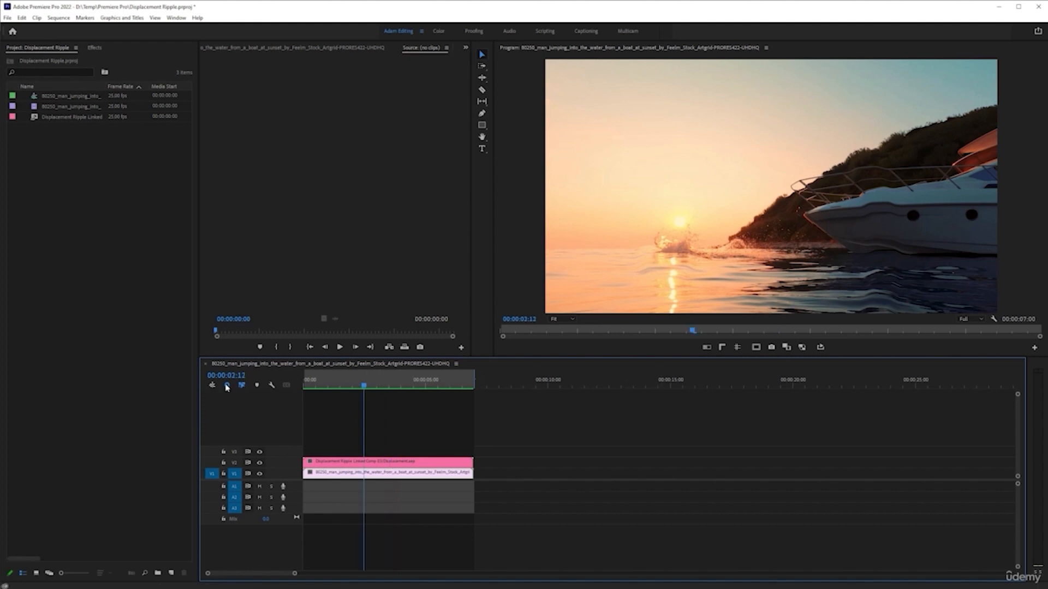
pyautogui.press('space')
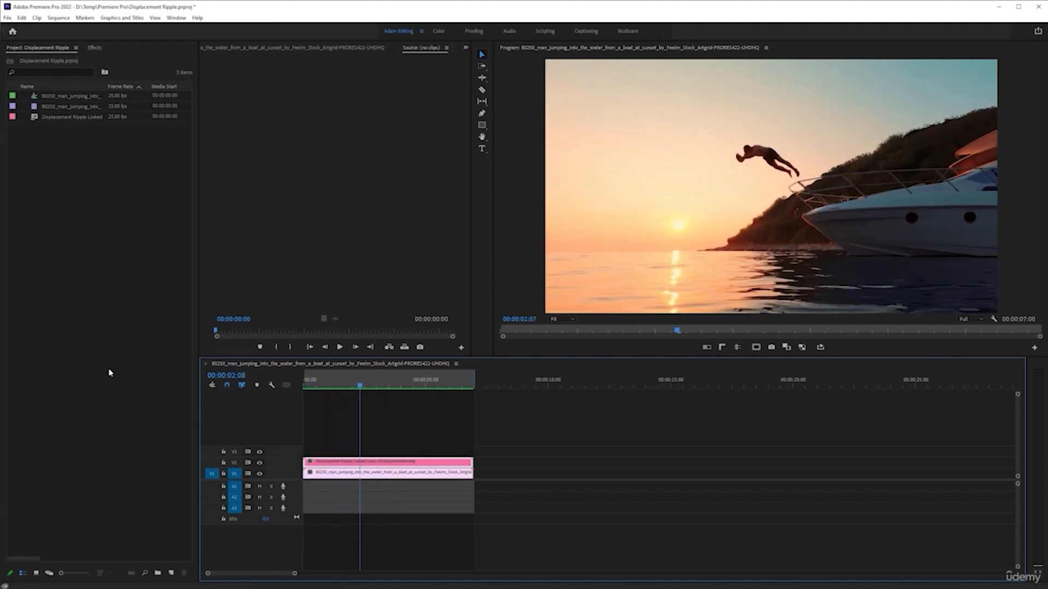